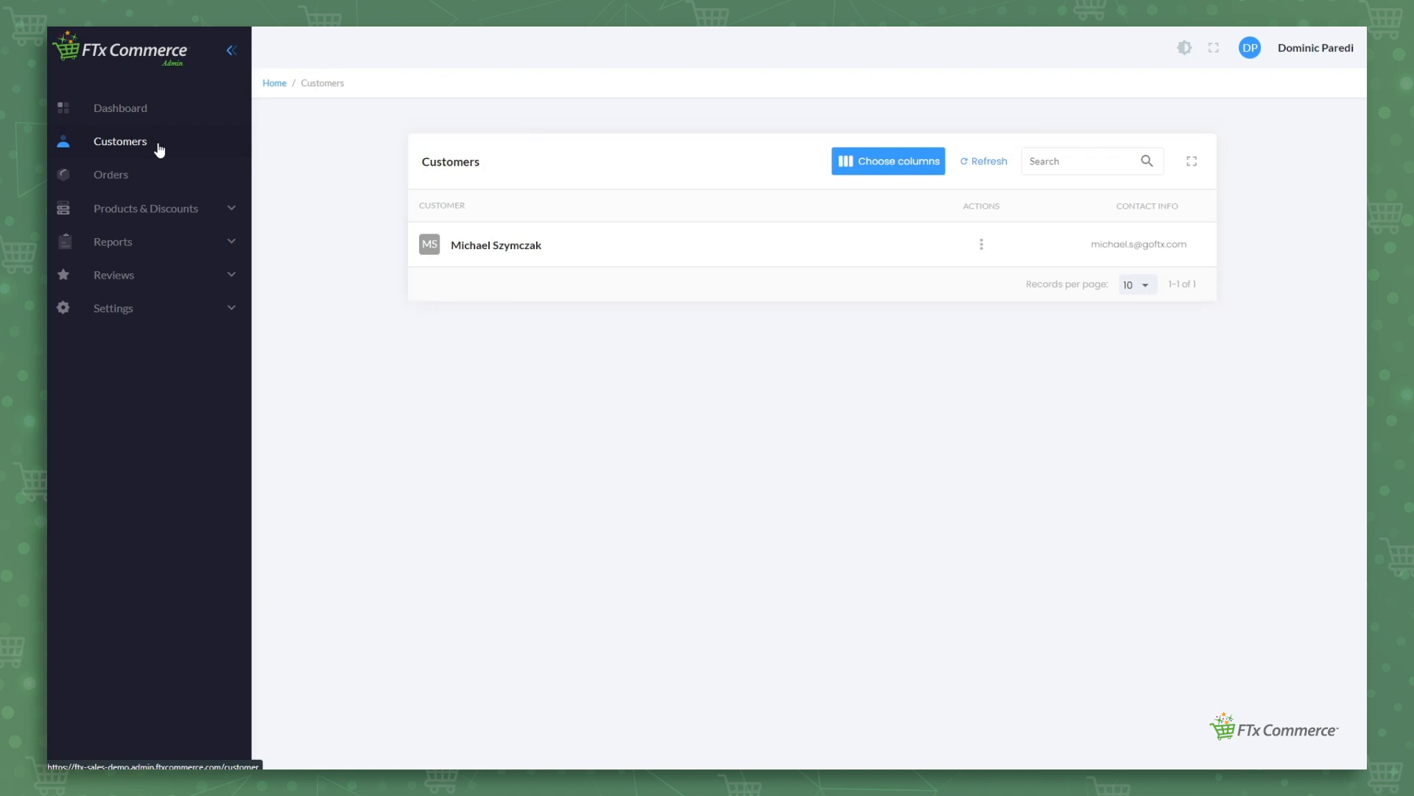
View the Orders page and check its date range filter without changing the selected dates.
left_click(133, 183)
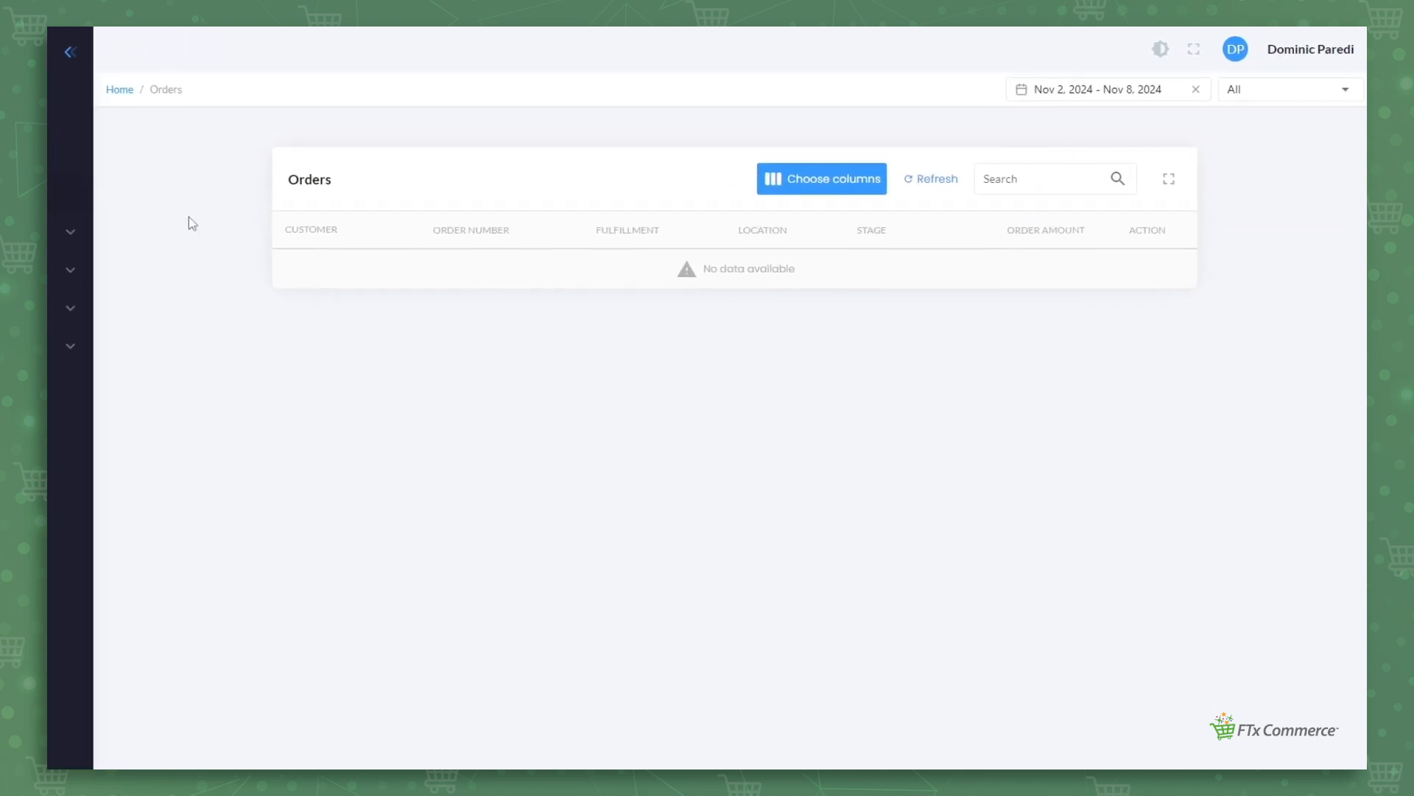
left_click(1168, 100)
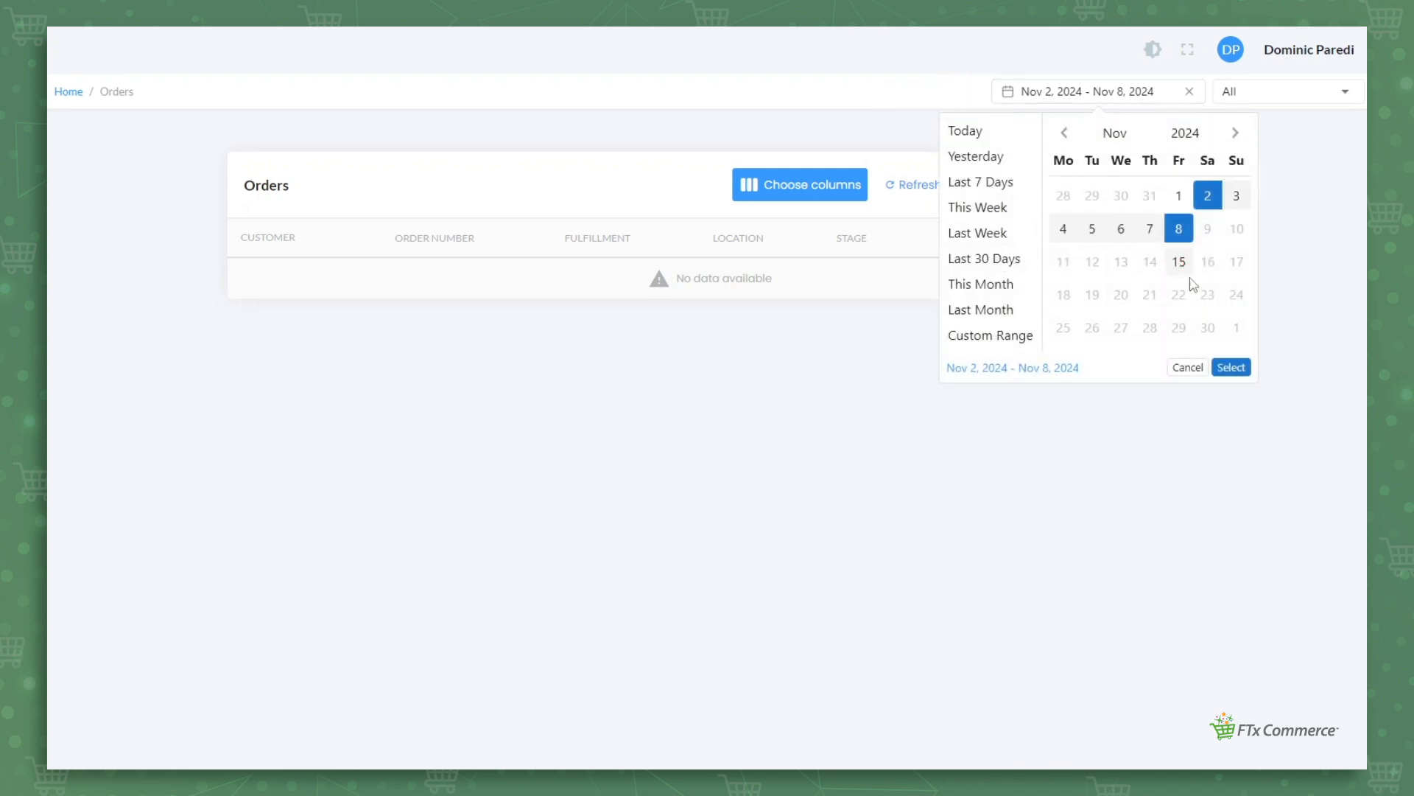
left_click(1190, 369)
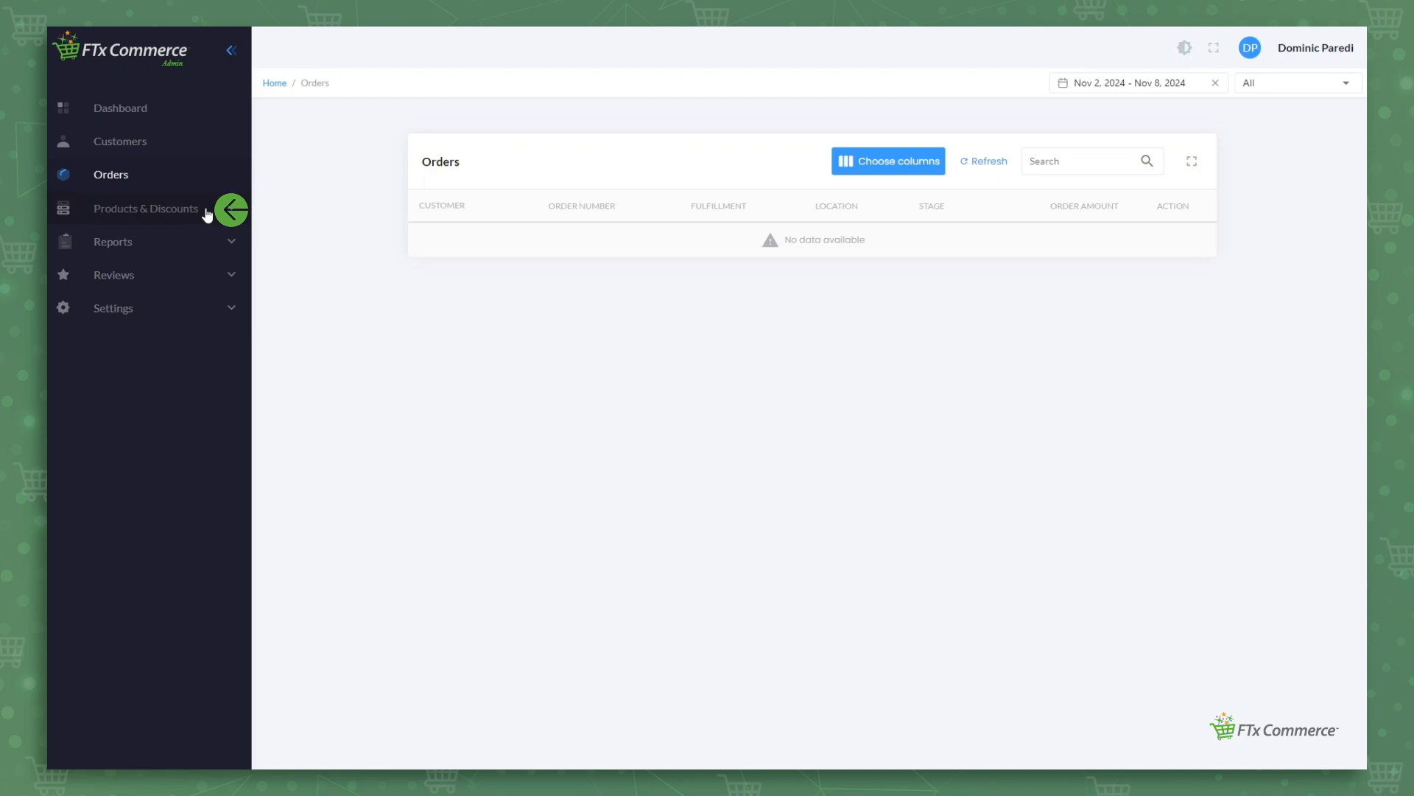
Look through the pages listed under Products & Discounts and under Reports.
left_click(206, 213)
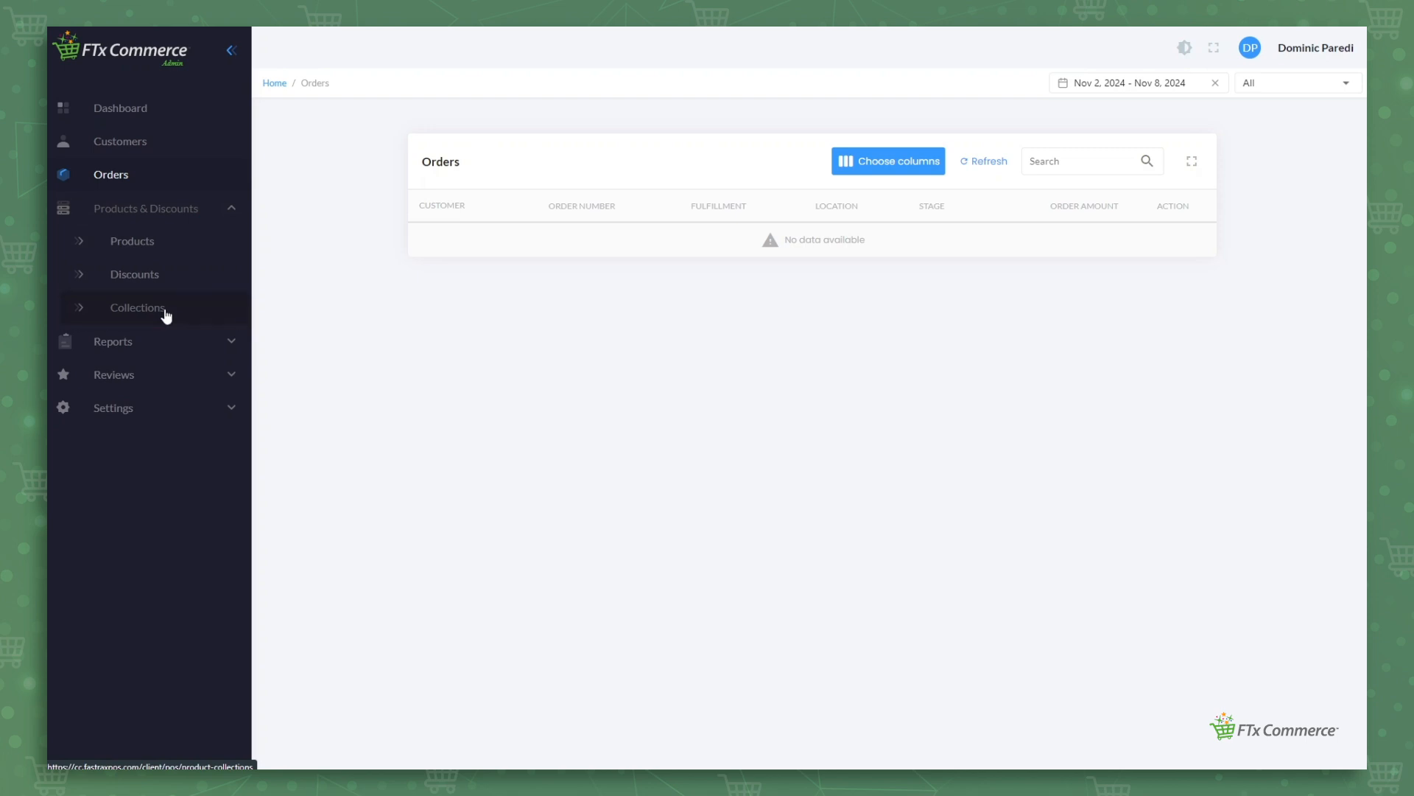
left_click(231, 346)
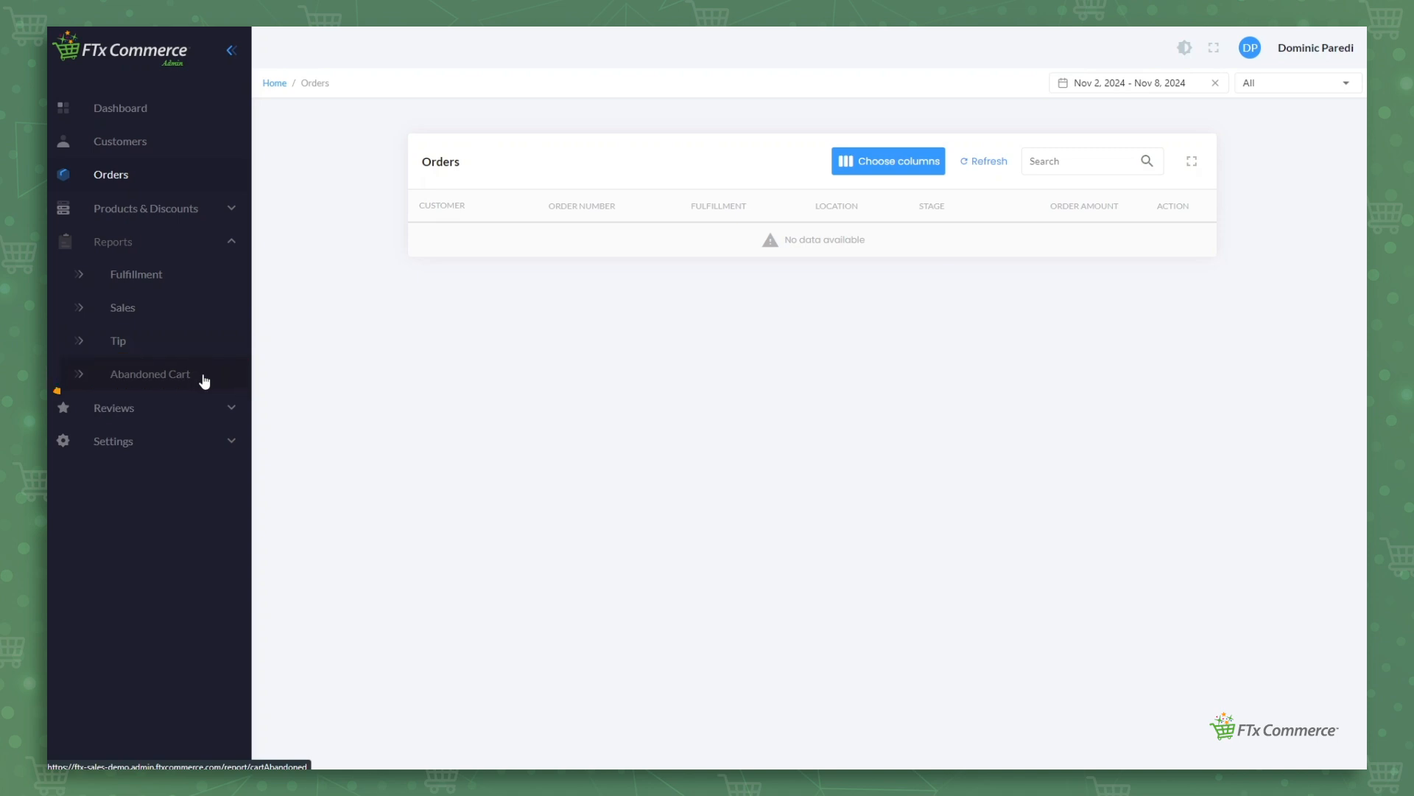
View the Product Reviews list and the Customer Reviews list.
left_click(229, 410)
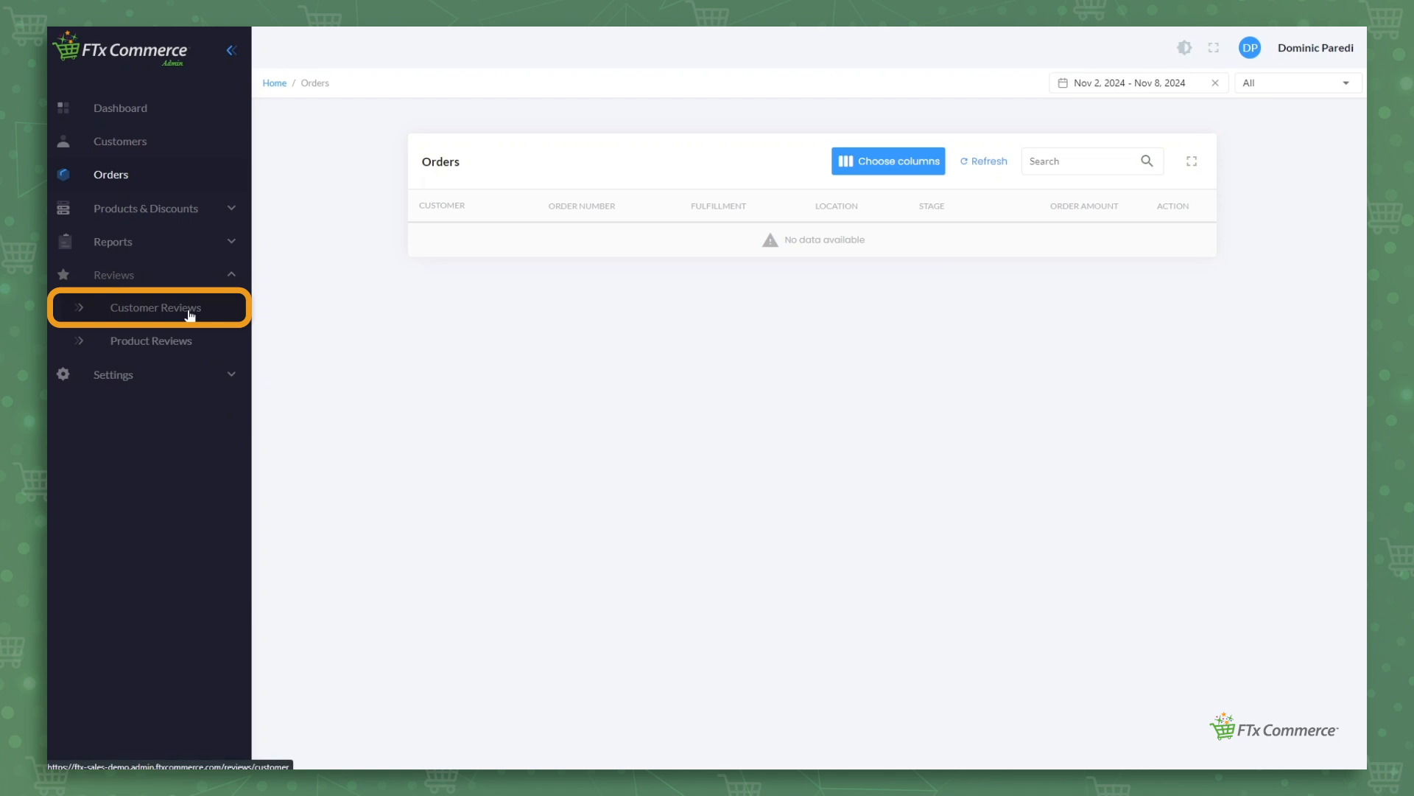
left_click(203, 348)
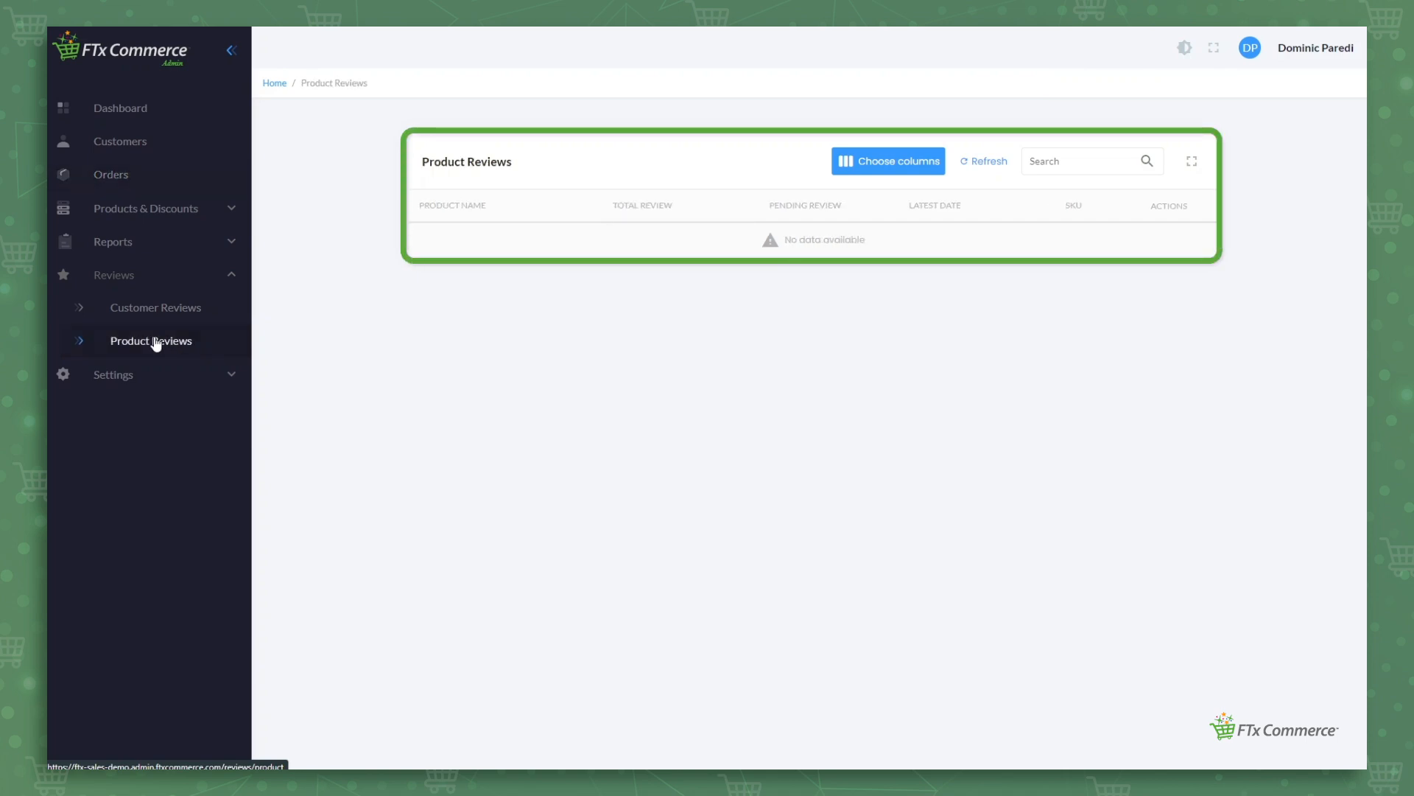
left_click(193, 317)
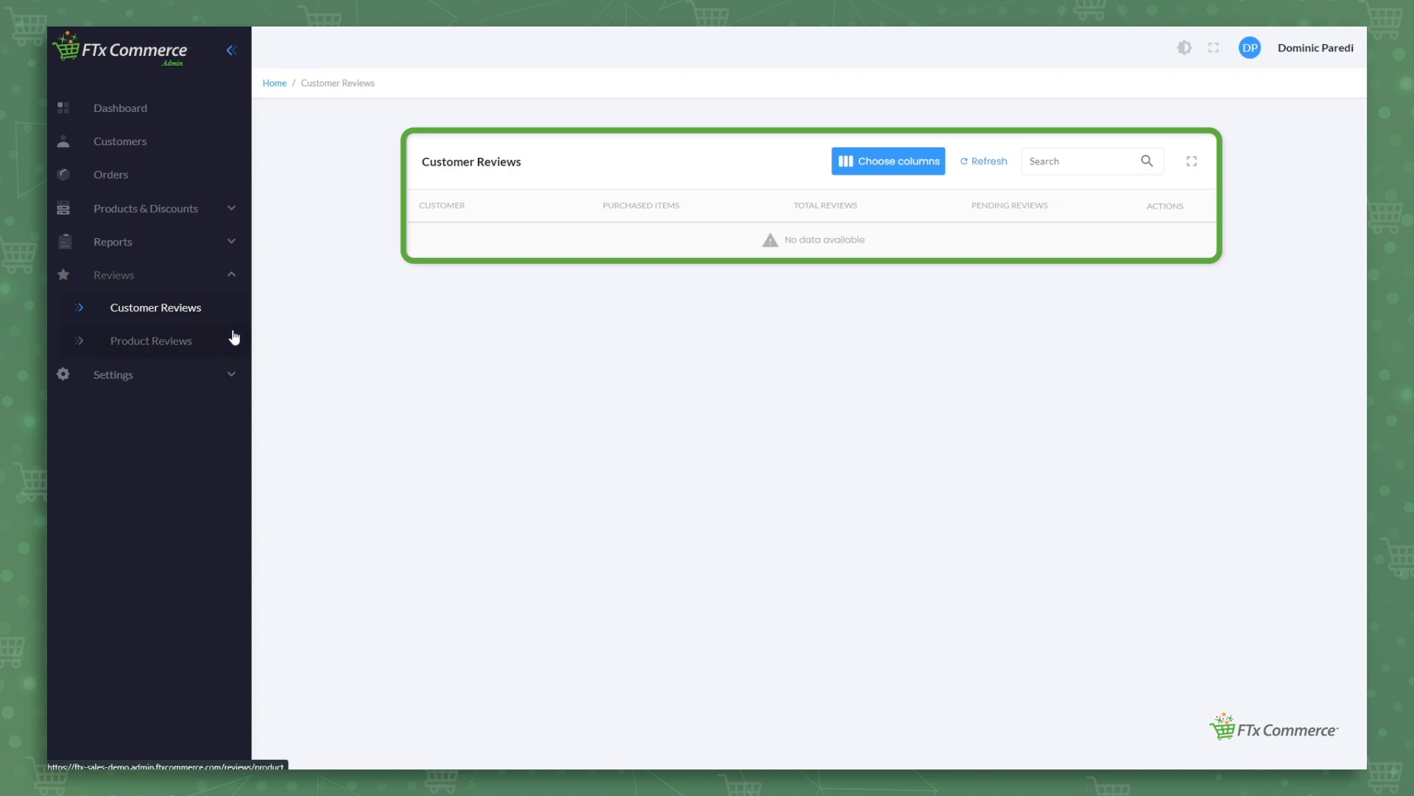
Review the General and Locations & Fulfillments settings pages and check which pages Store Appearance contains.
left_click(220, 380)
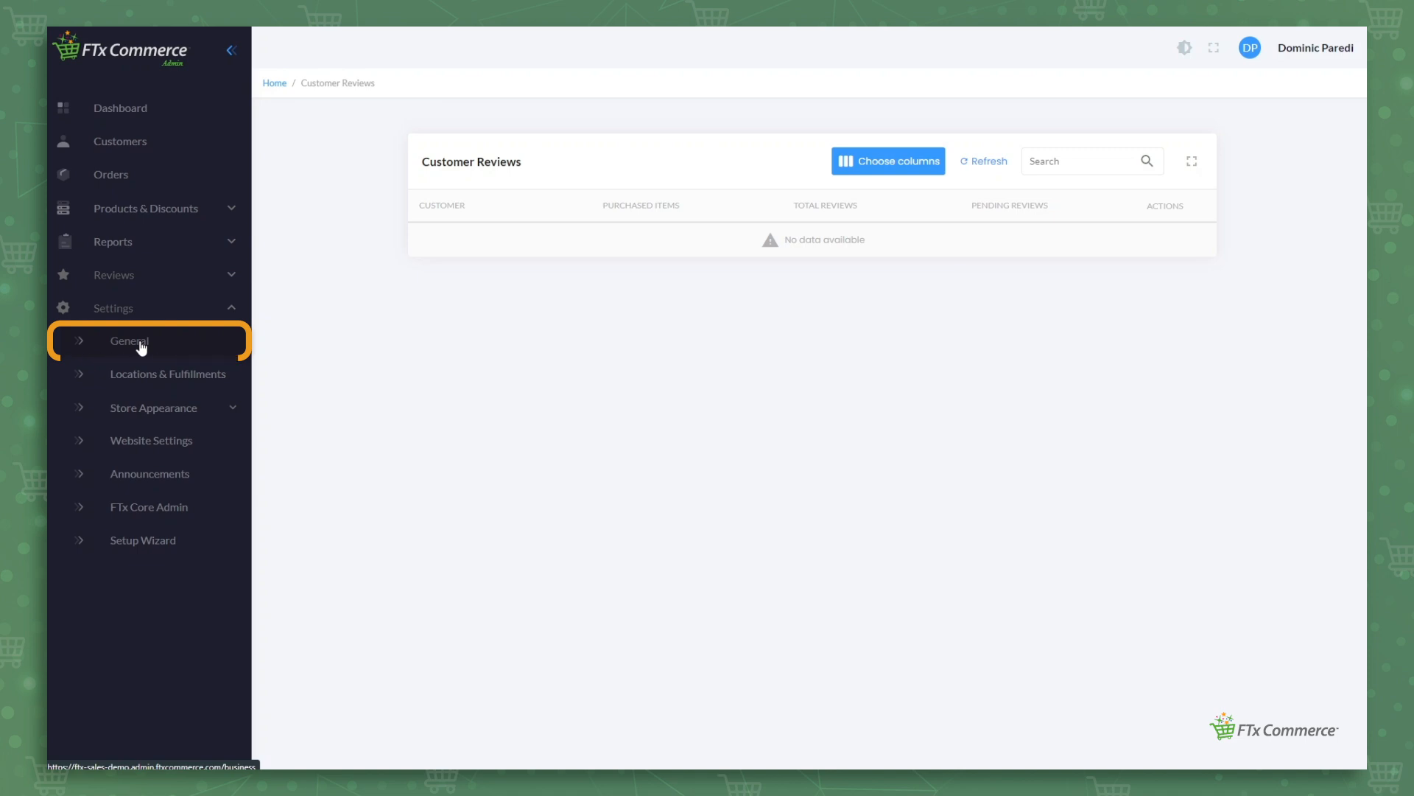
left_click(140, 343)
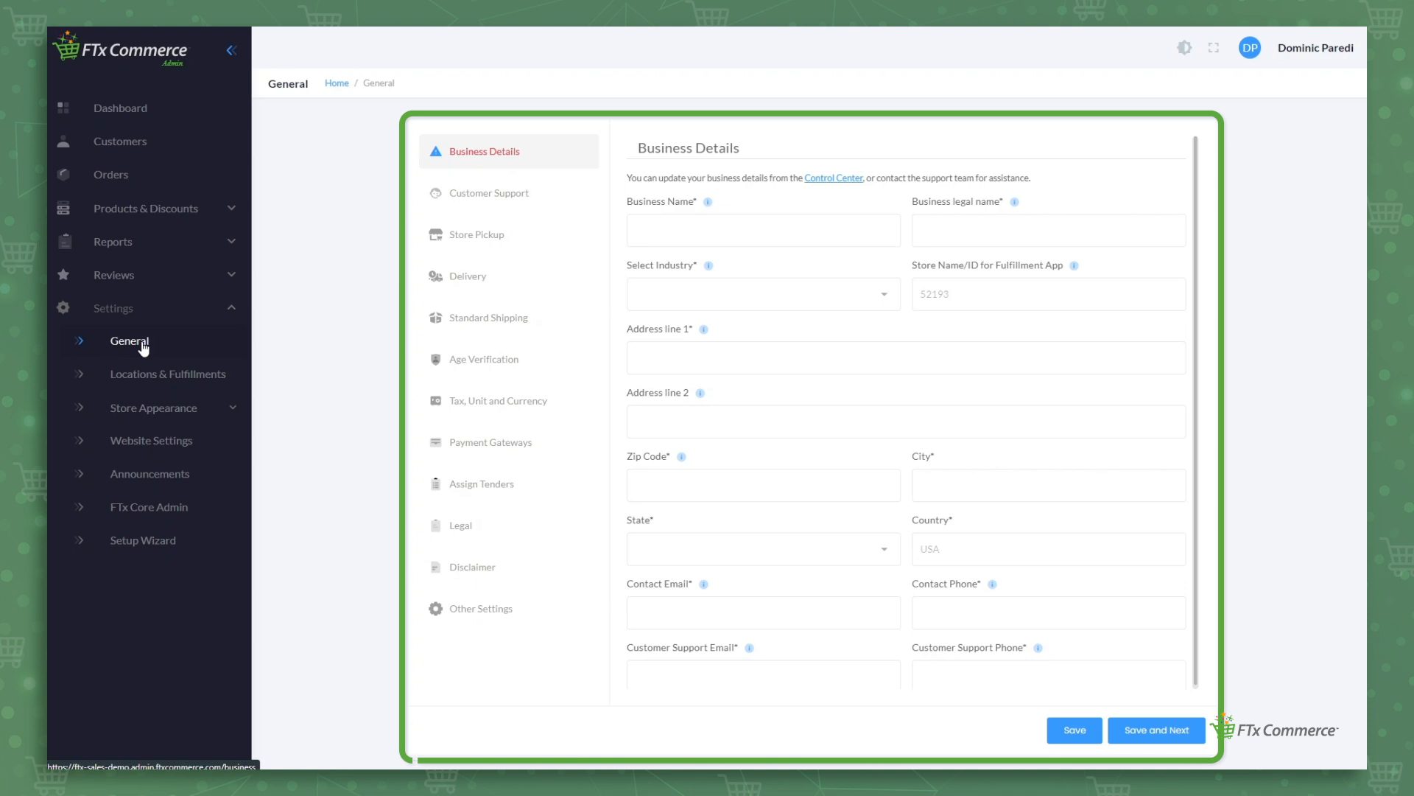
left_click(182, 383)
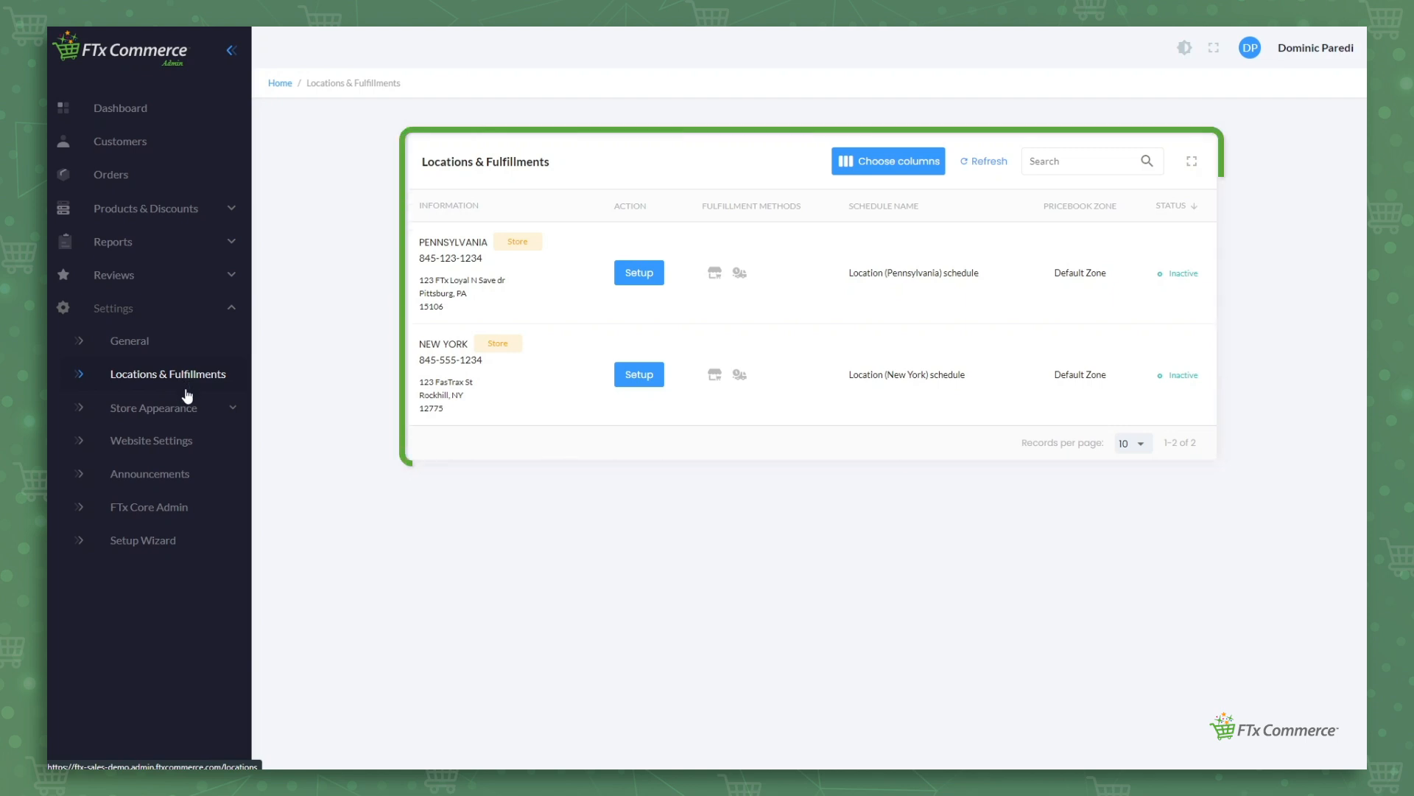
left_click(190, 416)
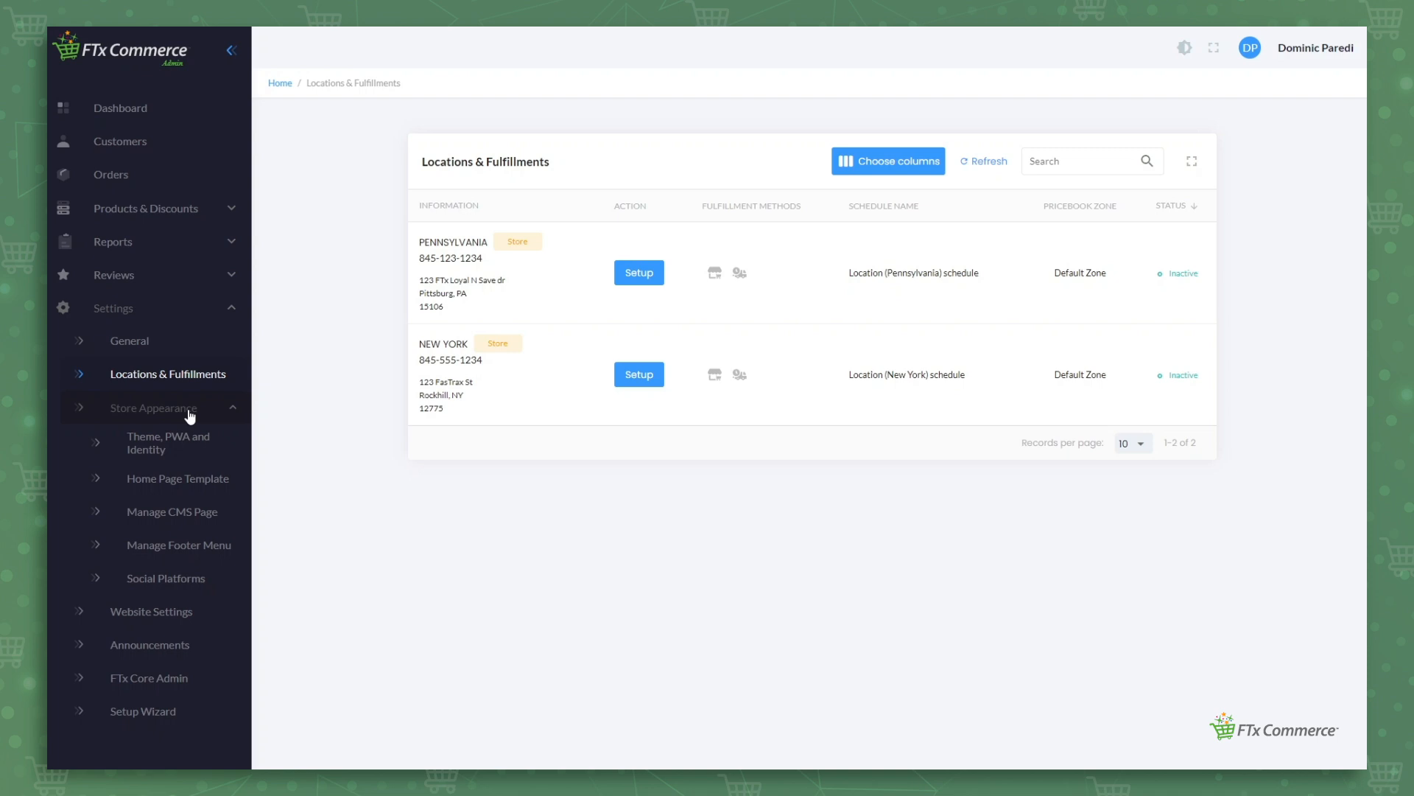
left_click(190, 412)
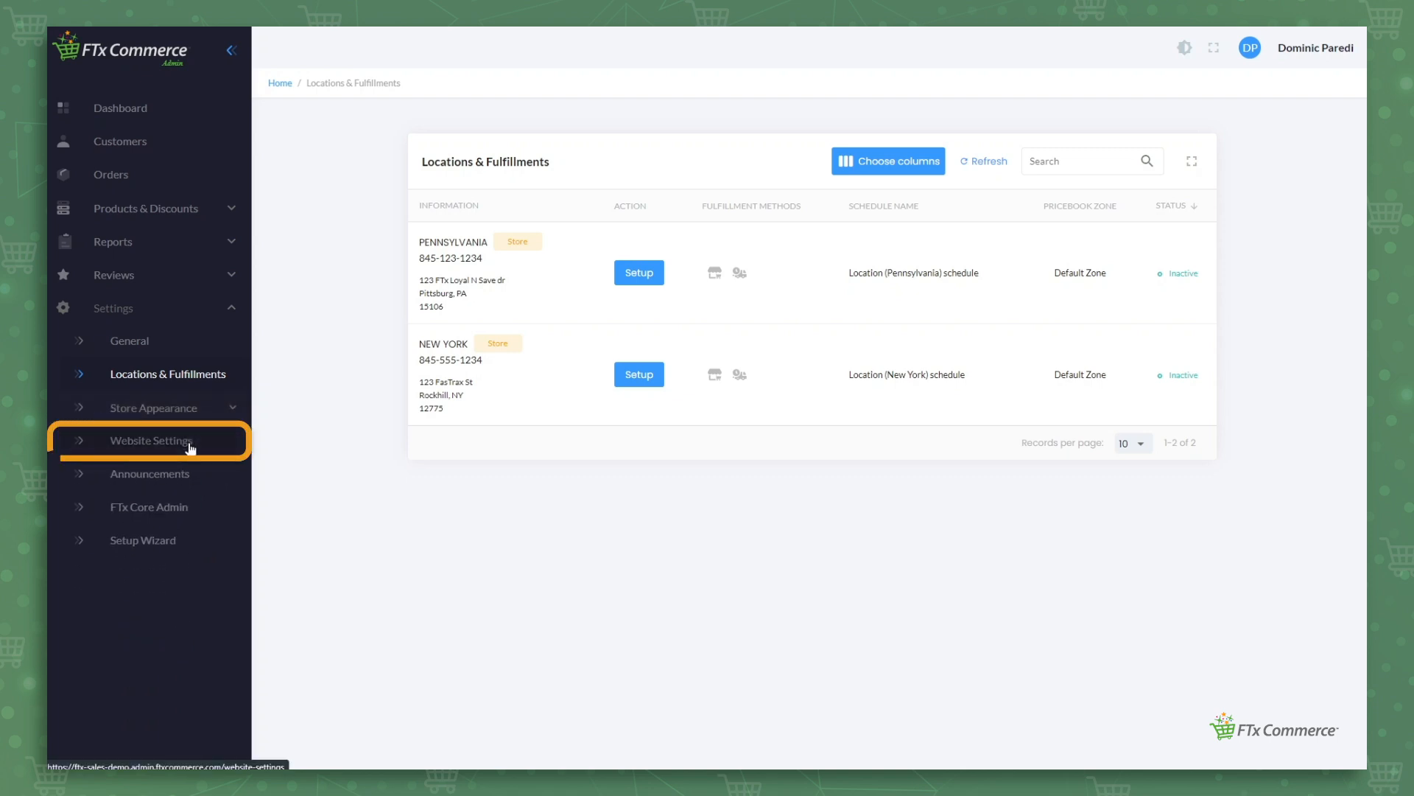
Review the website's domain and status settings, and view the Announcements page.
left_click(191, 442)
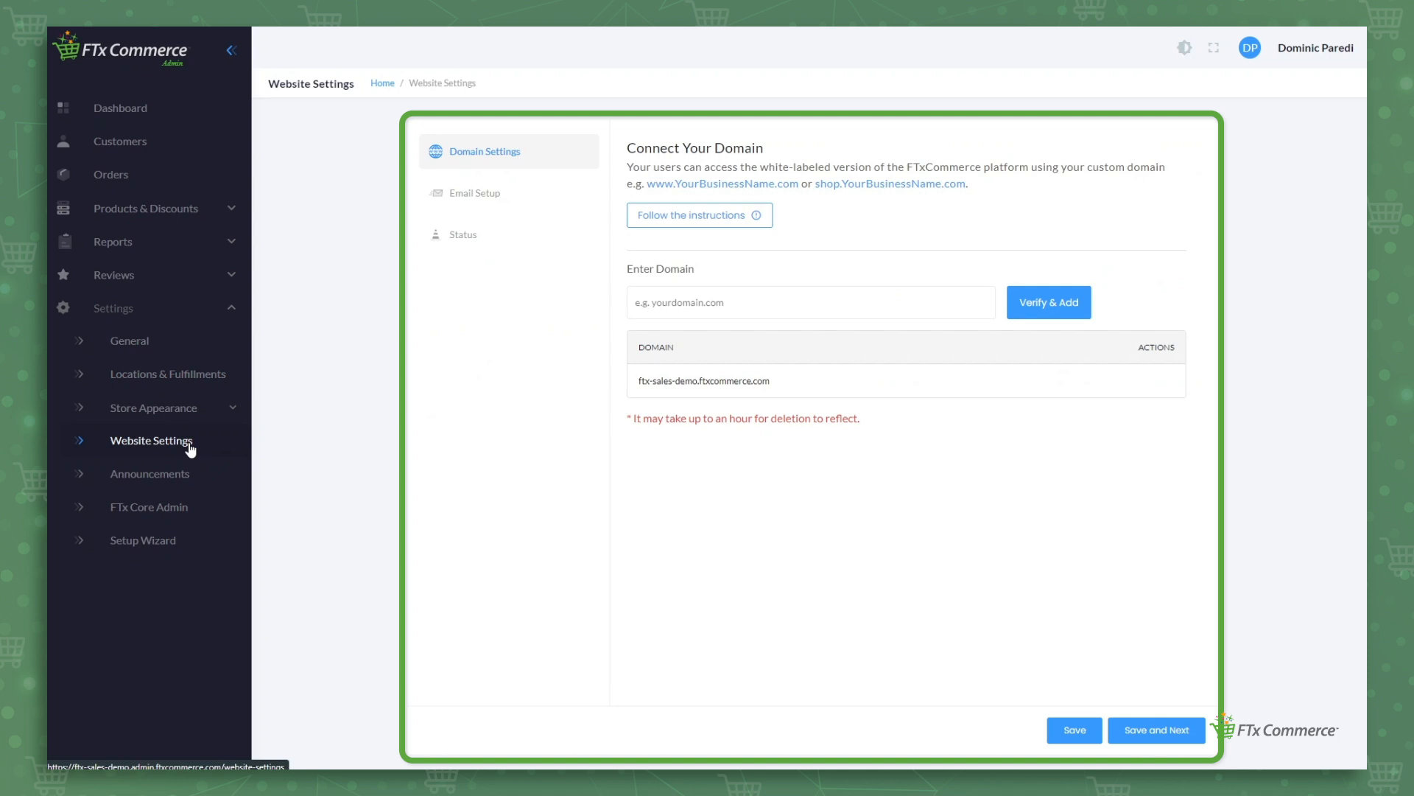
left_click(463, 241)
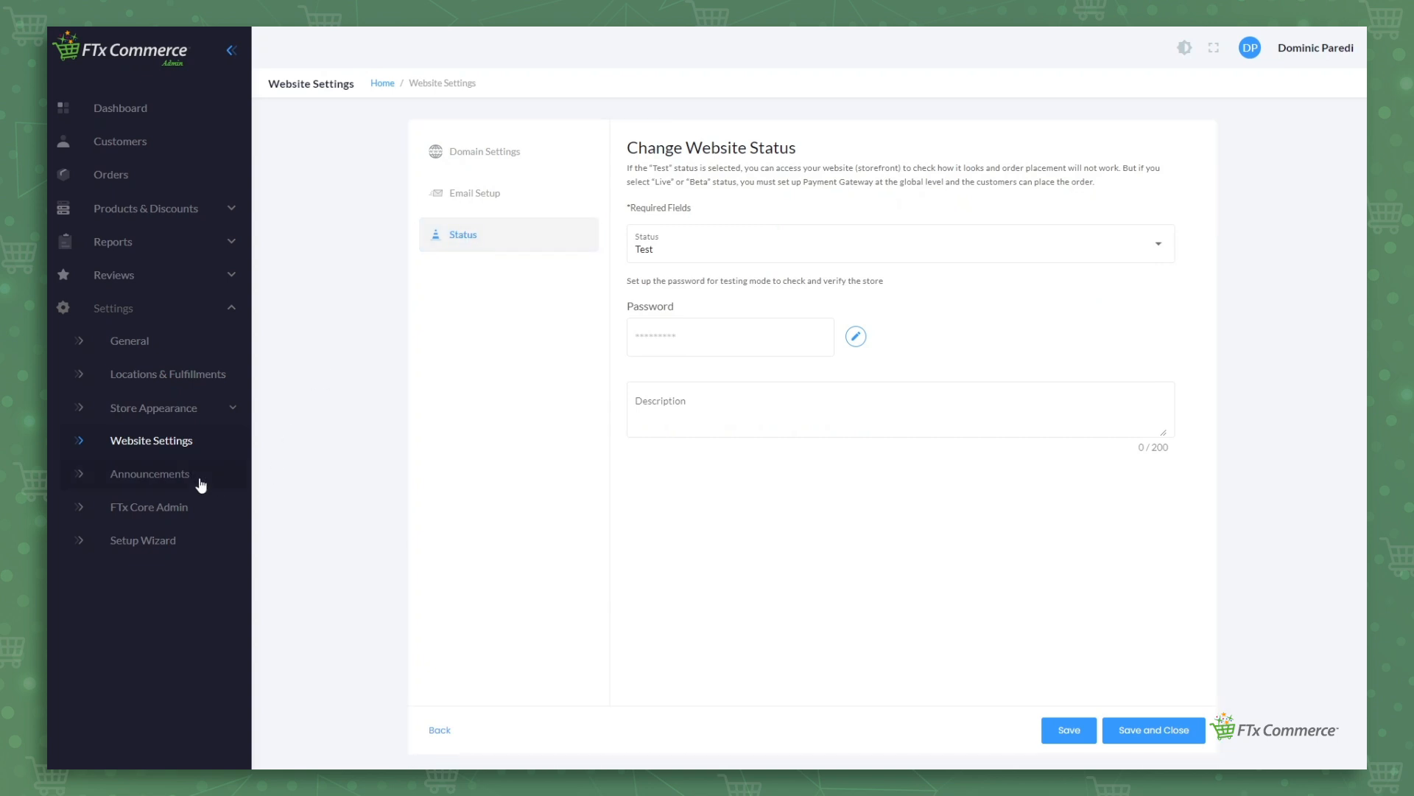
left_click(173, 481)
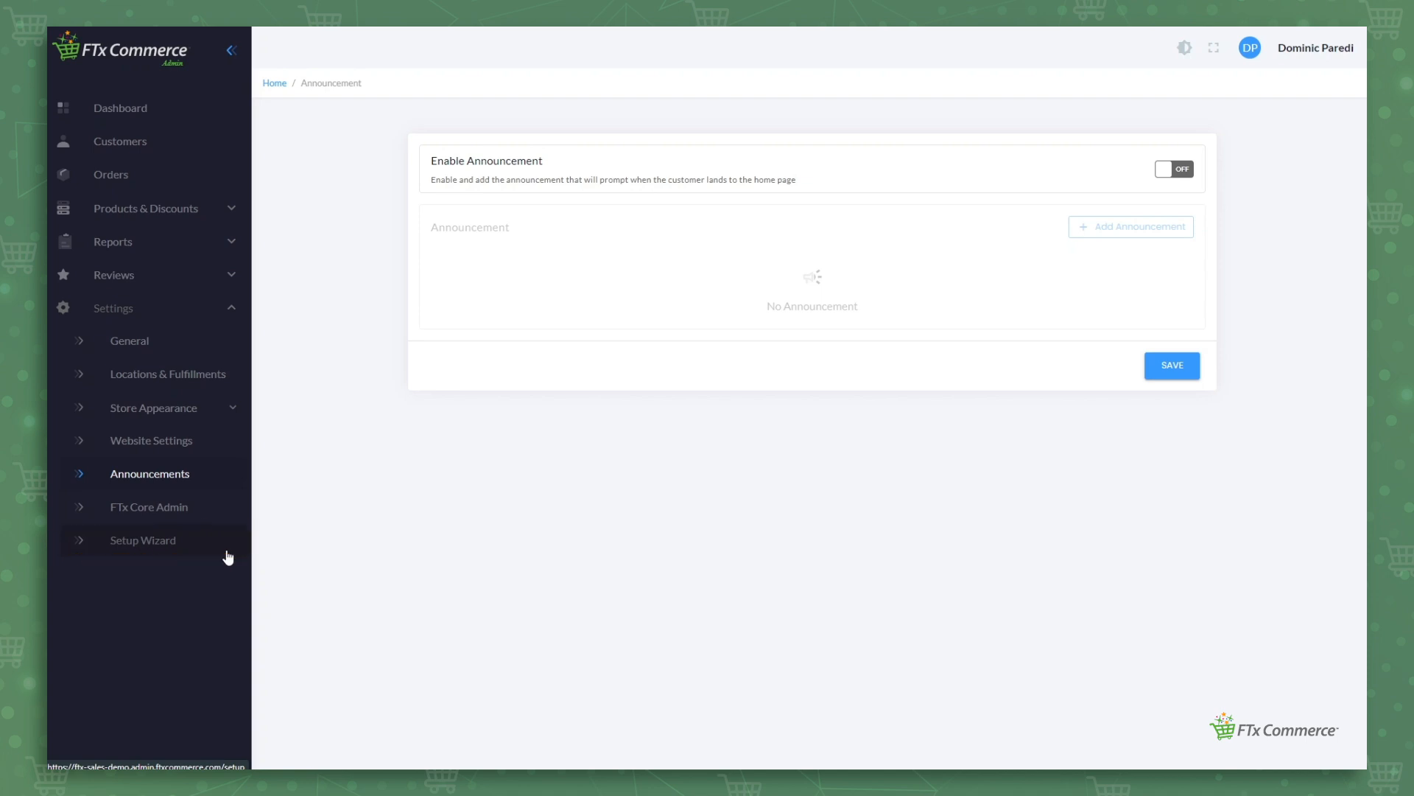
In the store's theme options, set the primary color to dark blue and the secondary color to purple.
left_click(233, 409)
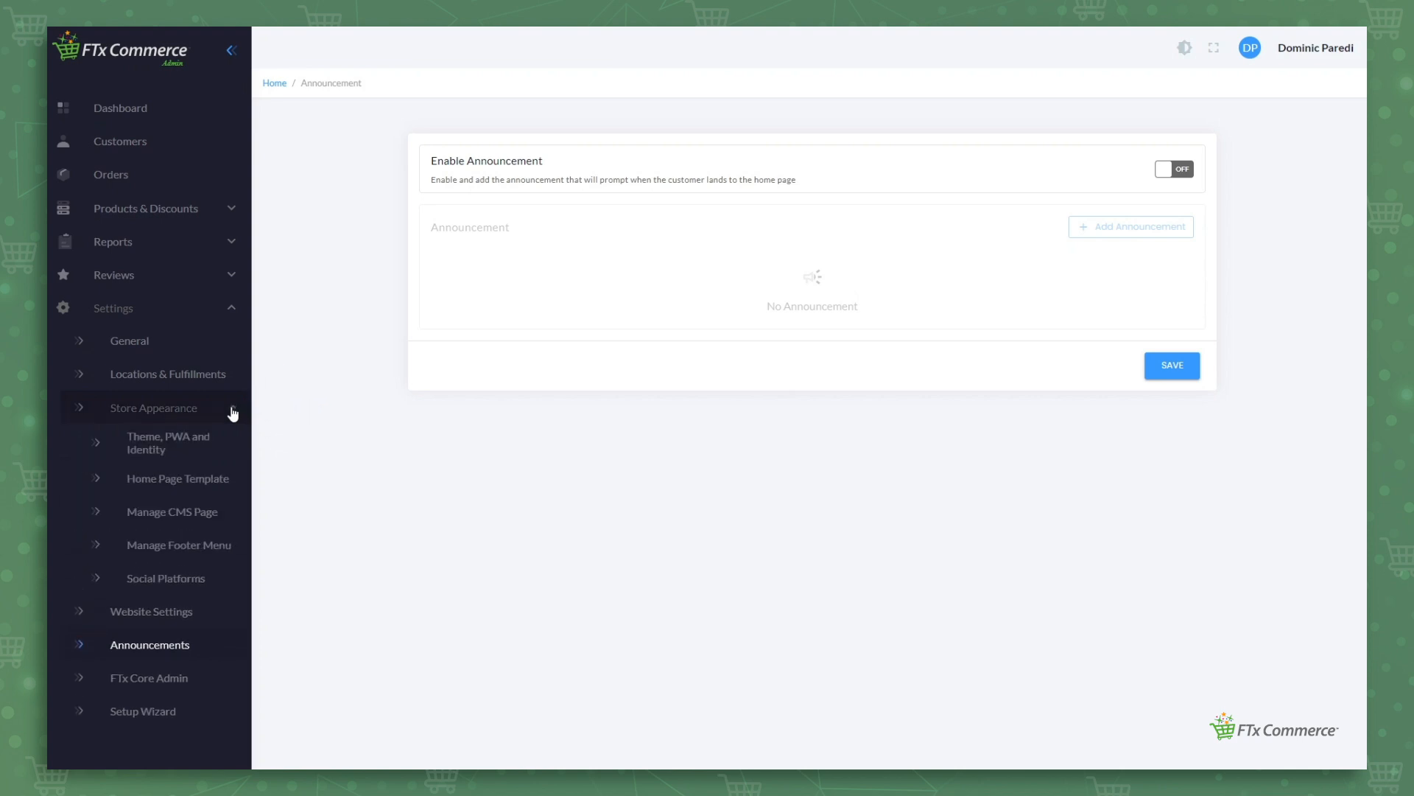
left_click(224, 455)
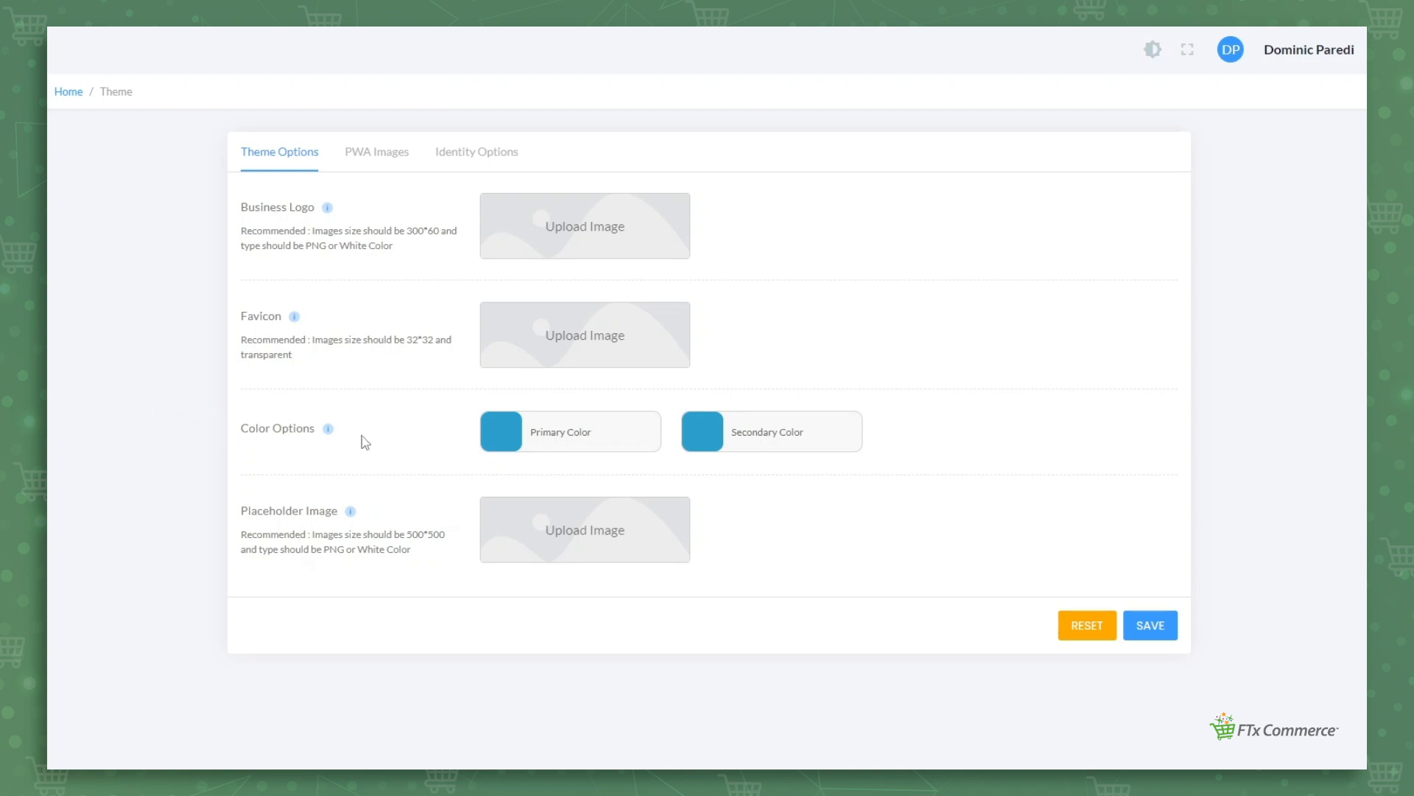
left_click(499, 445)
left_click_drag(600, 550, 641, 537)
left_click(691, 436)
left_click_drag(762, 674, 796, 674)
left_click(805, 580)
left_click(904, 528)
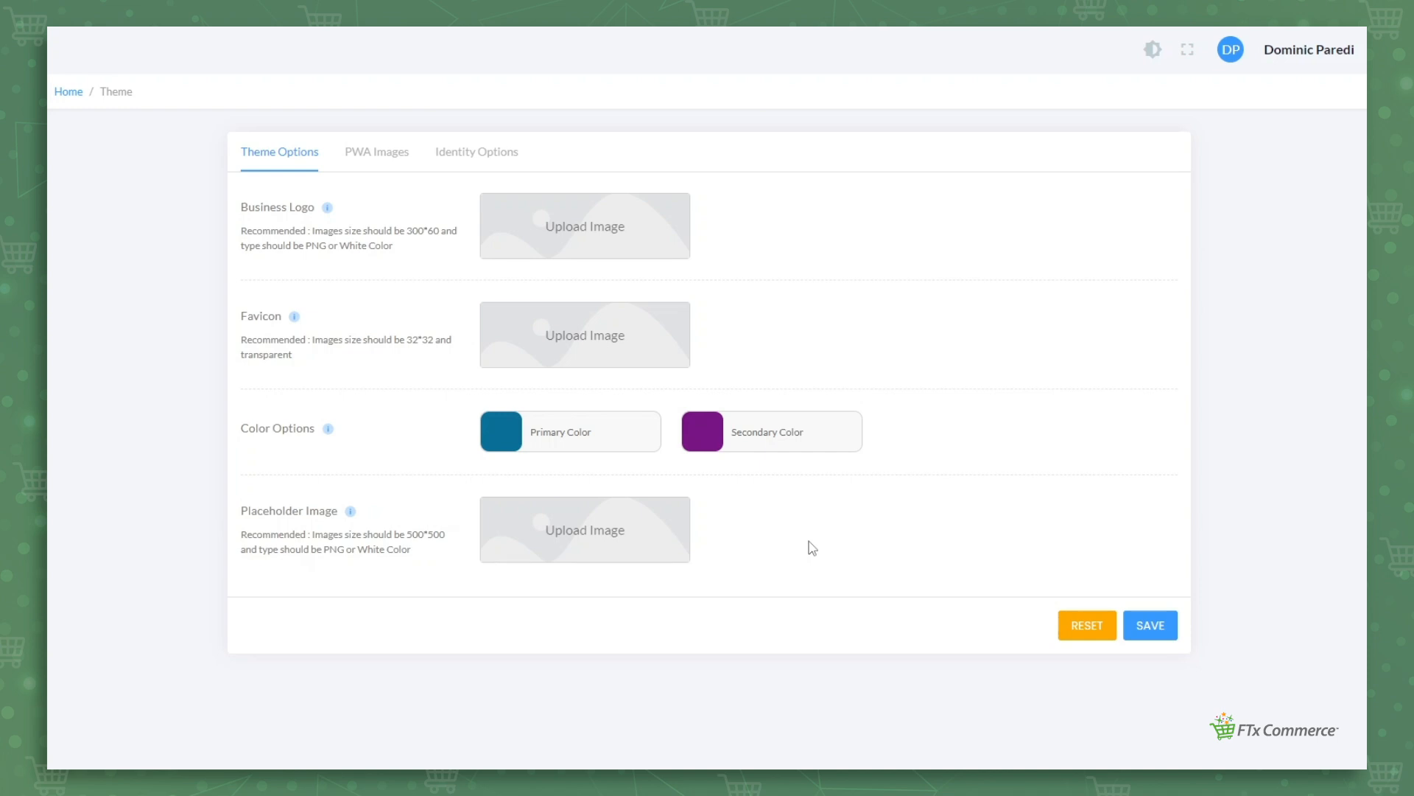
Set the PWA app name to "Your Store App" and show the store's identity options.
left_click(374, 164)
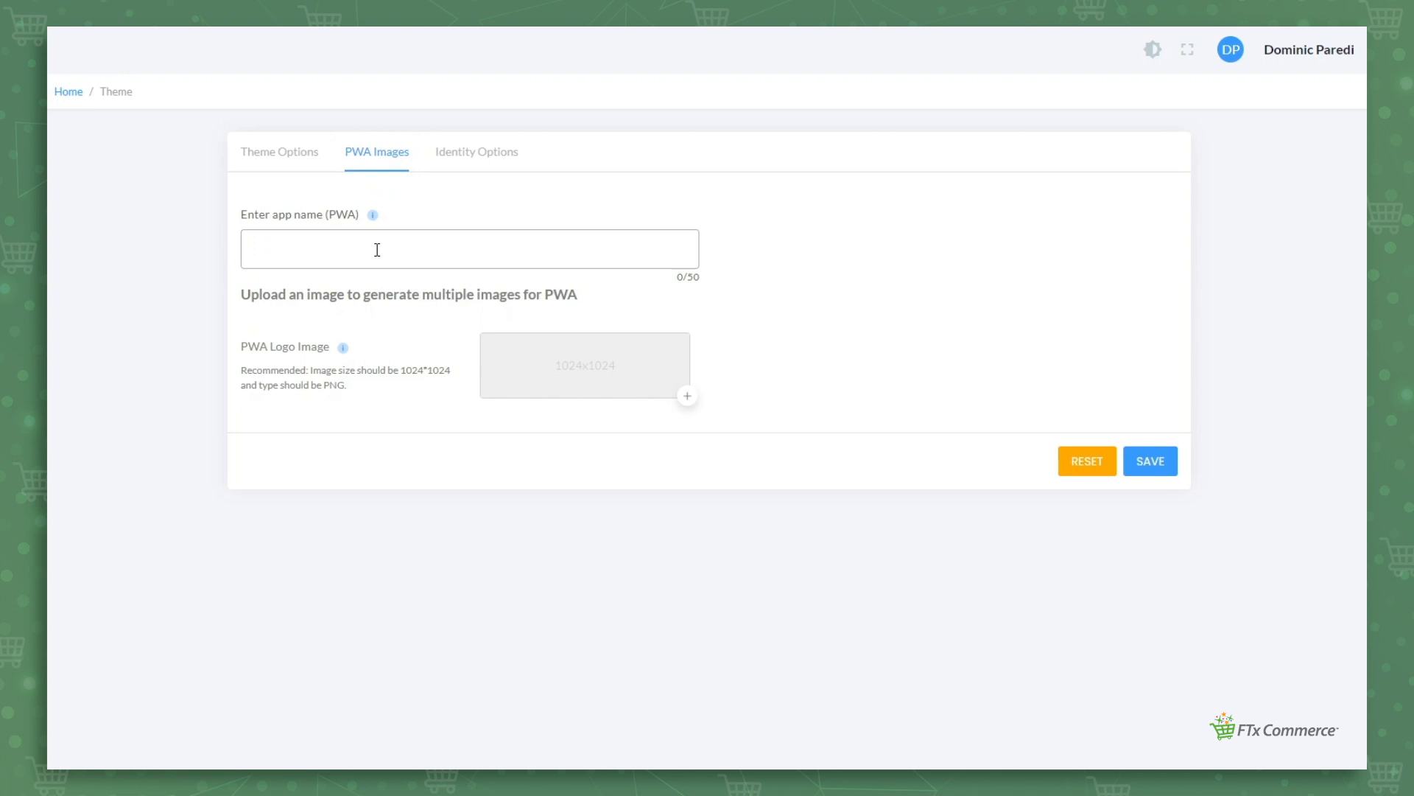
type("Your Store App")
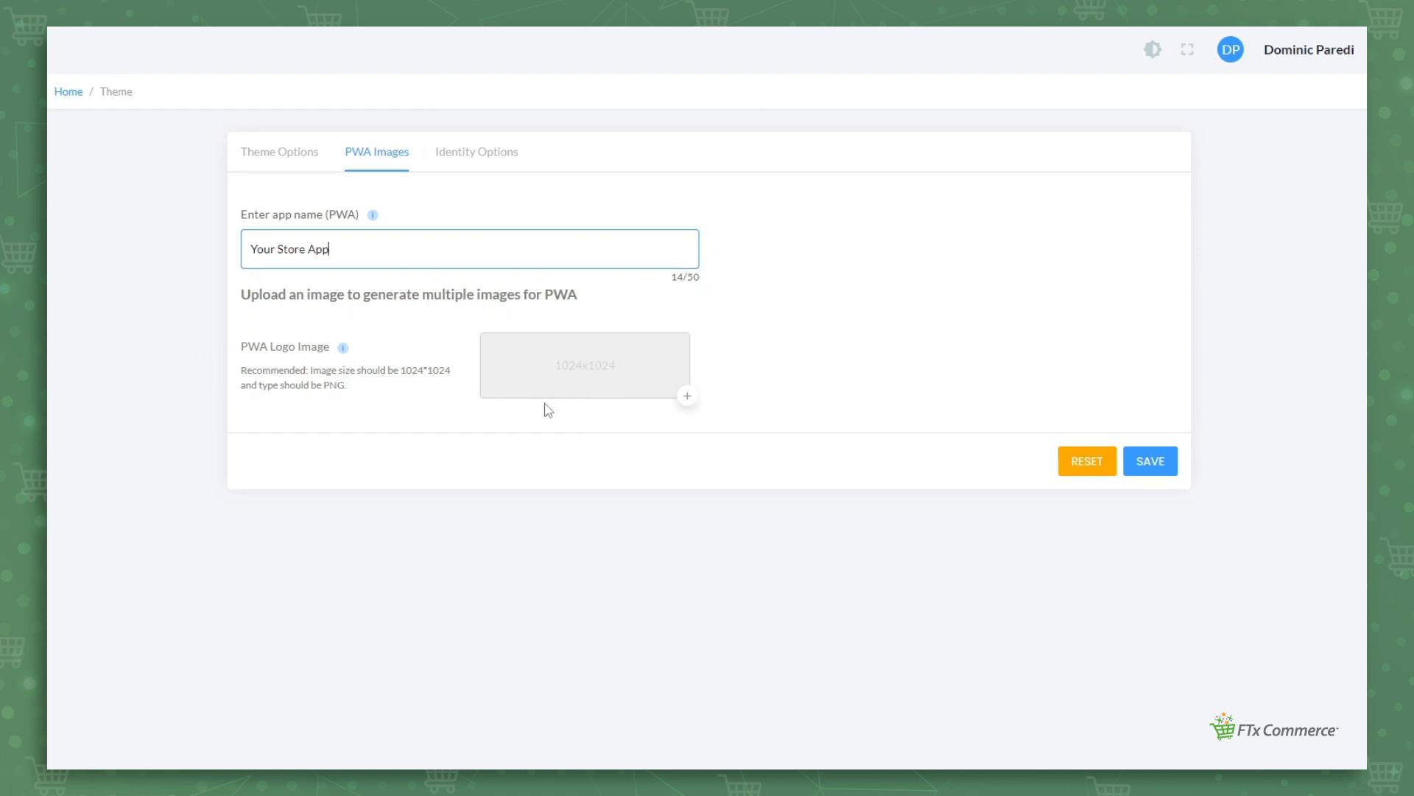
left_click(472, 156)
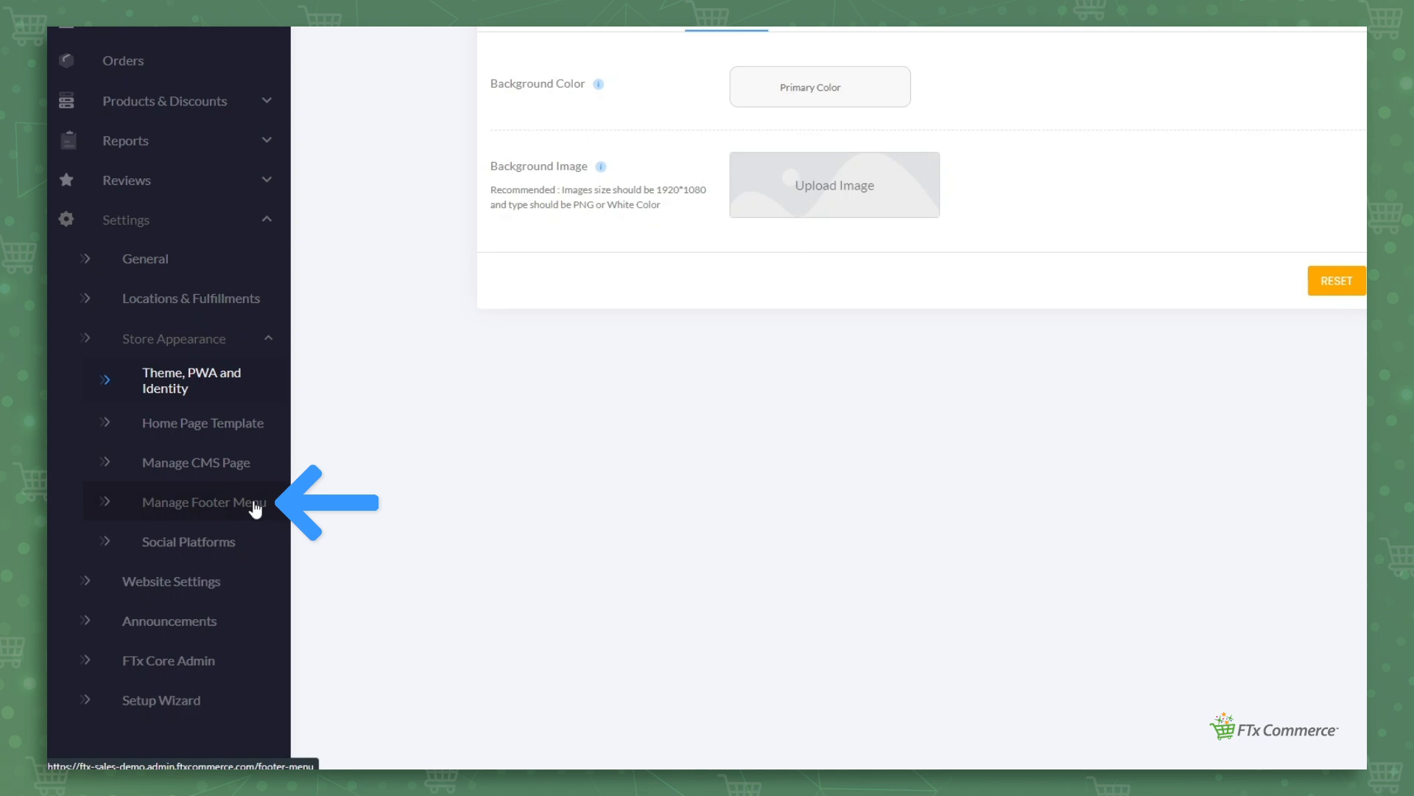
Go to footer menu management, preview the current footer, and close the preview.
left_click(253, 506)
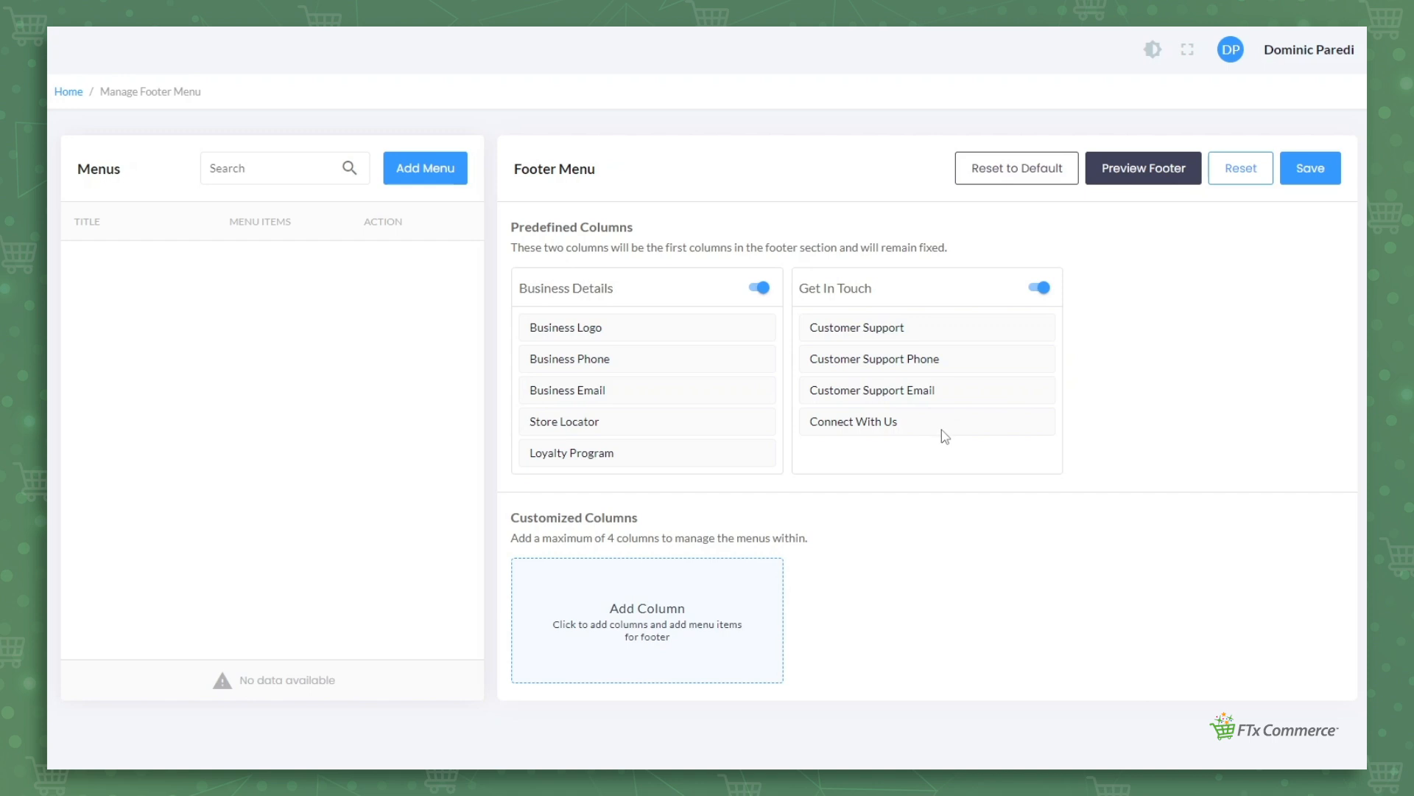
left_click(1129, 182)
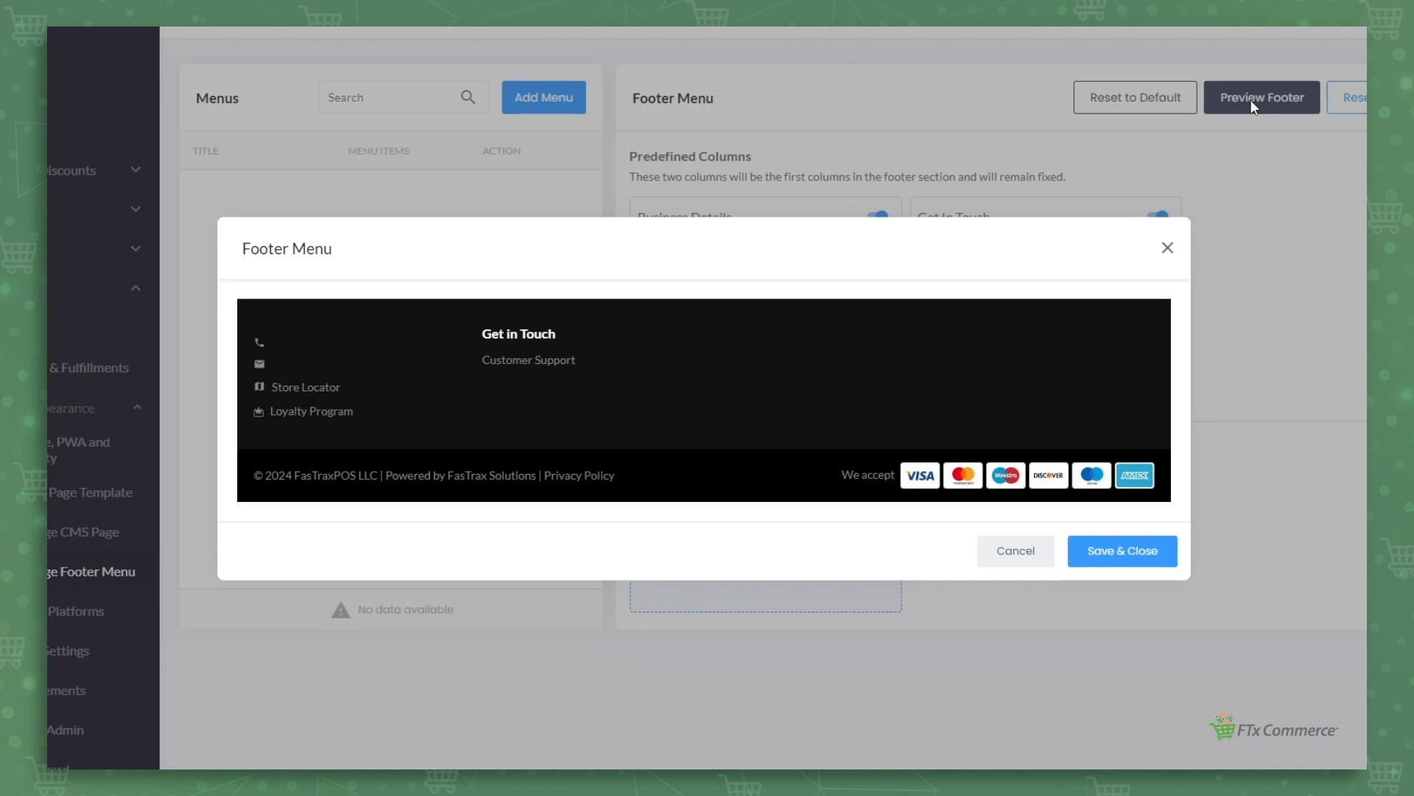
left_click(1168, 247)
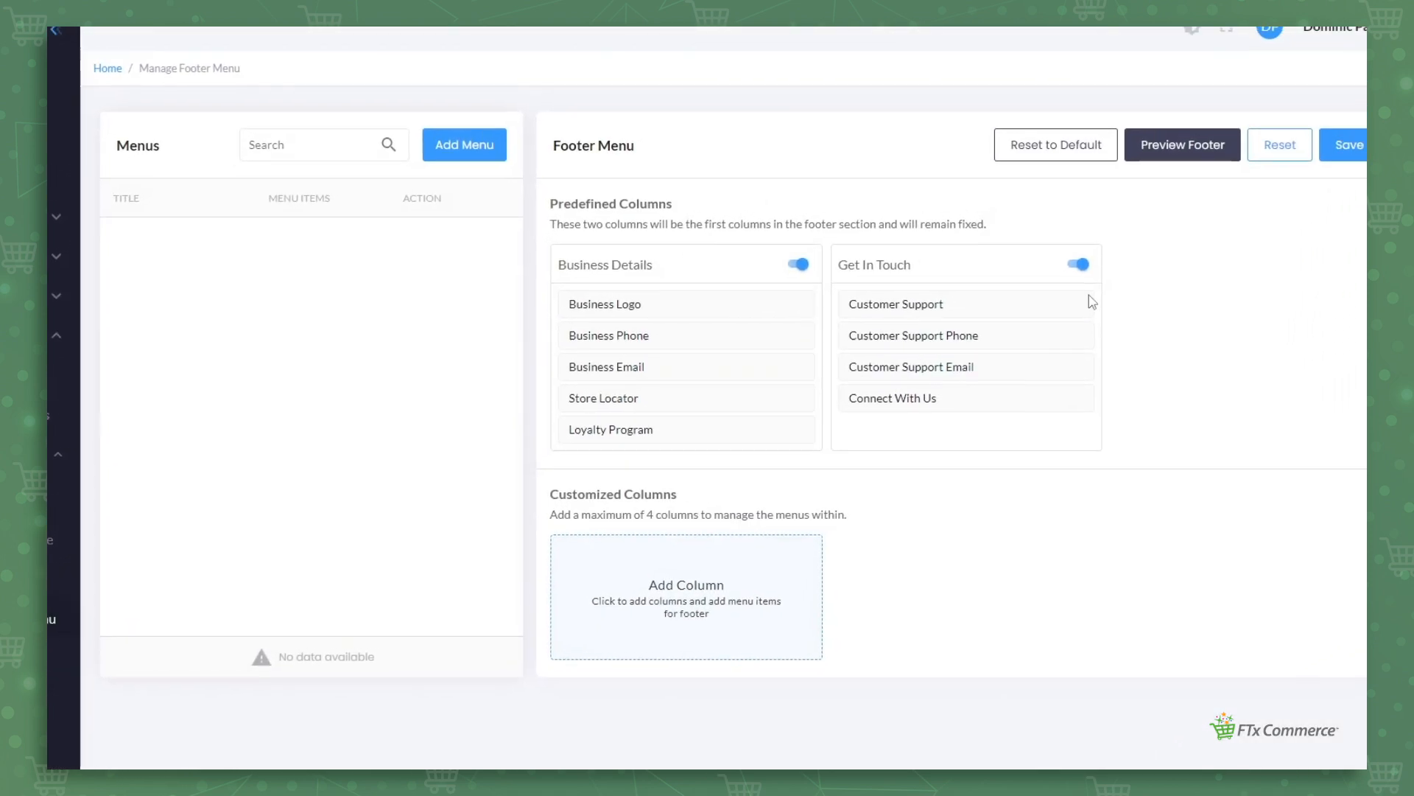
Add a first customized footer column with three empty menu items.
left_click(678, 643)
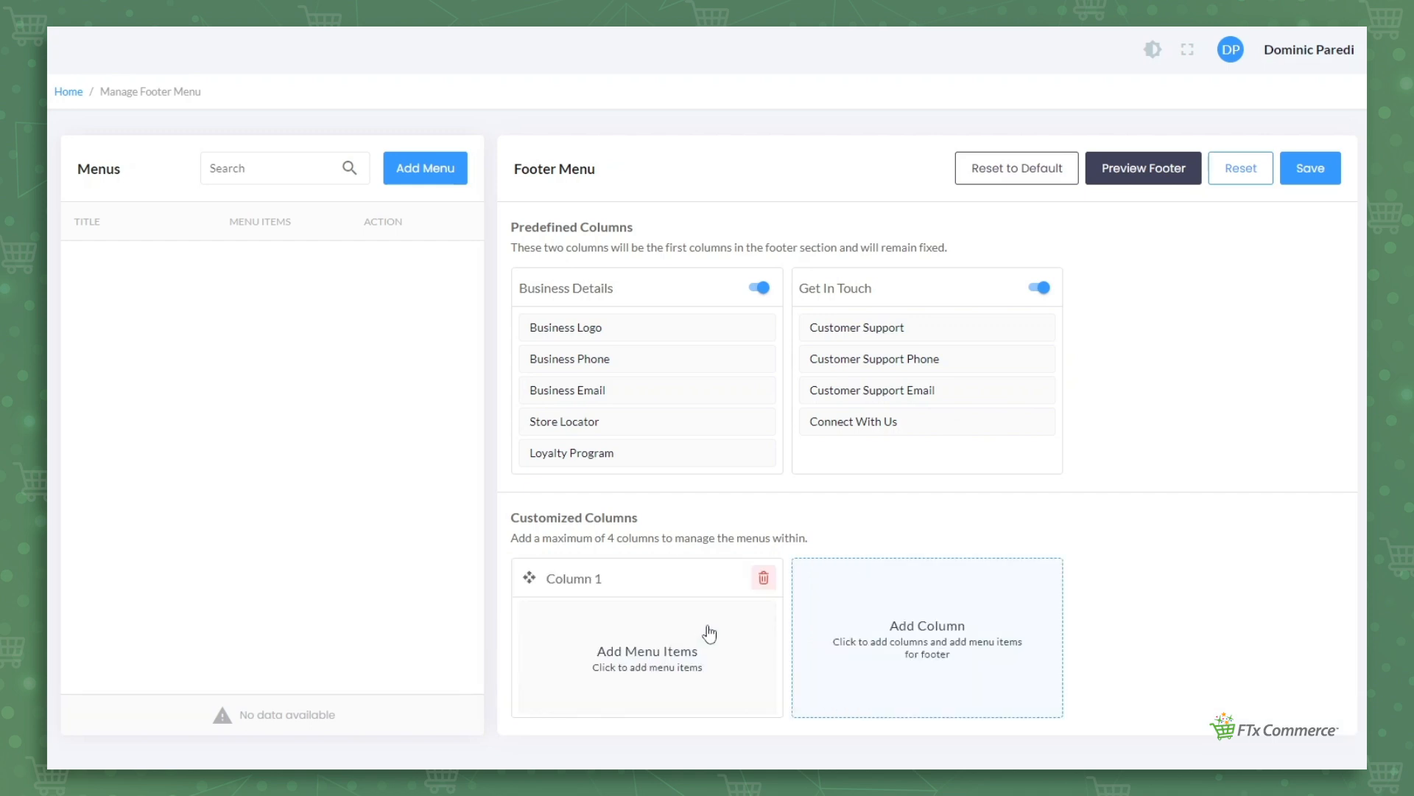
left_click(696, 651)
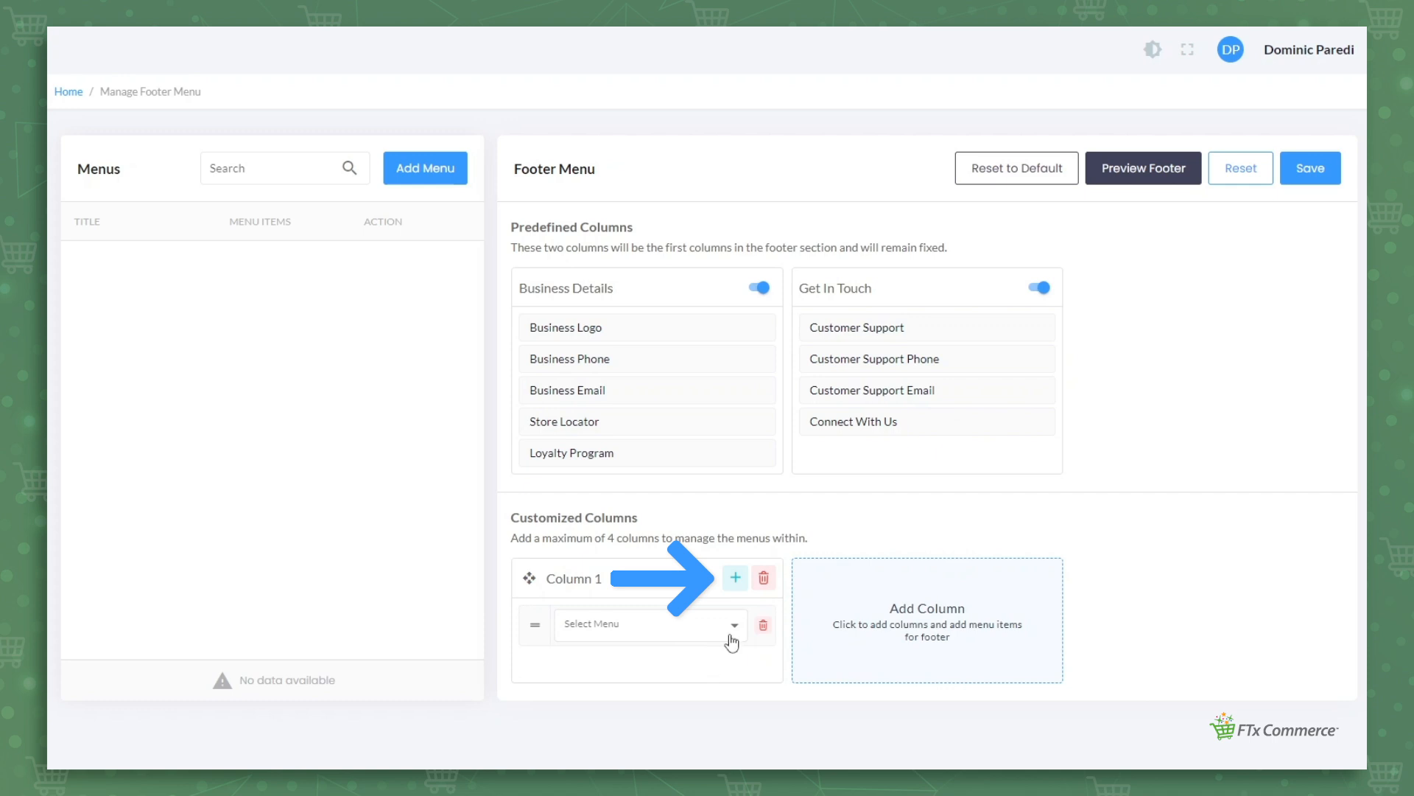
left_click(735, 579)
left_click(734, 578)
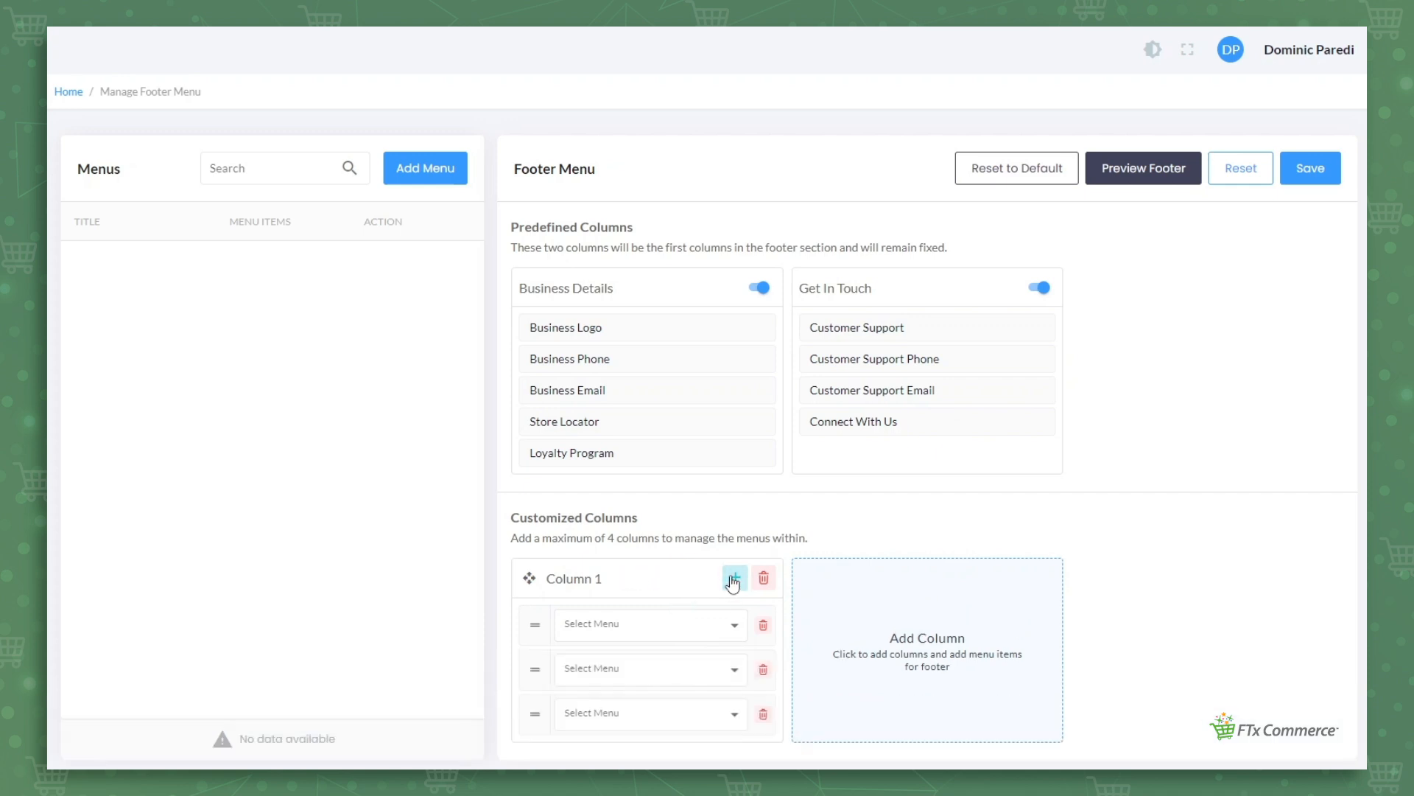
Add a second customized footer column with three empty menu items.
left_click(906, 639)
left_click(947, 646)
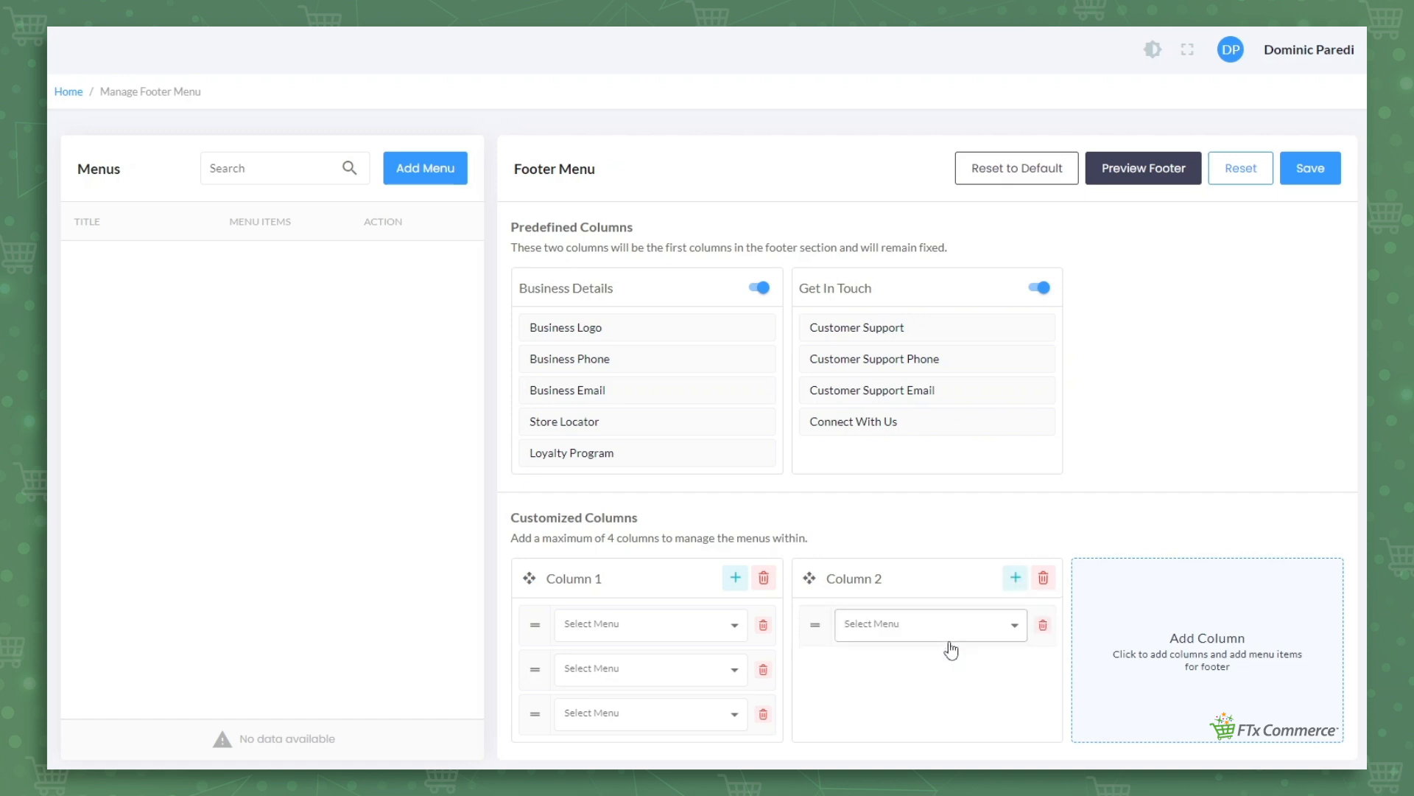
left_click(1014, 580)
left_click(1013, 581)
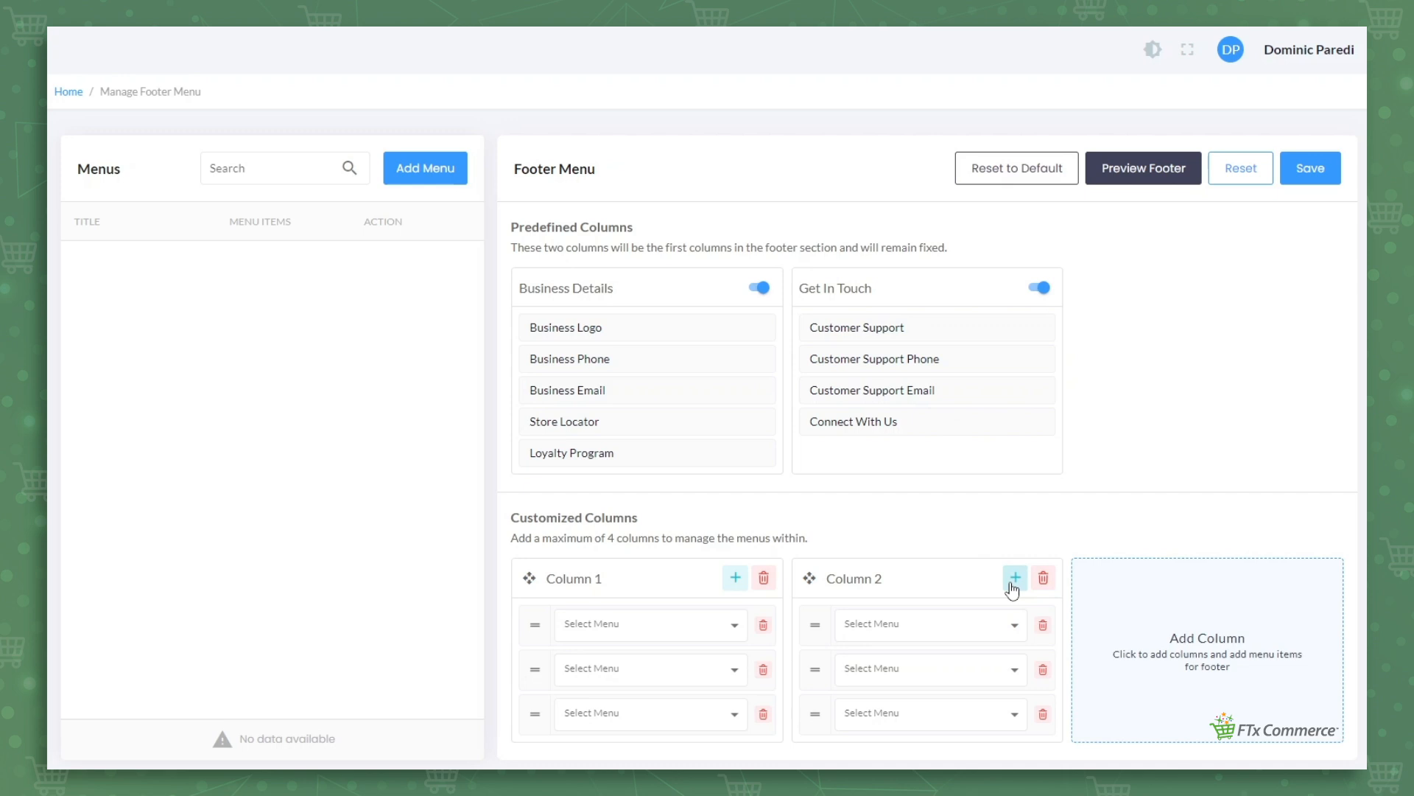
Reset the footer menu to its default layout and save it.
left_click(1026, 177)
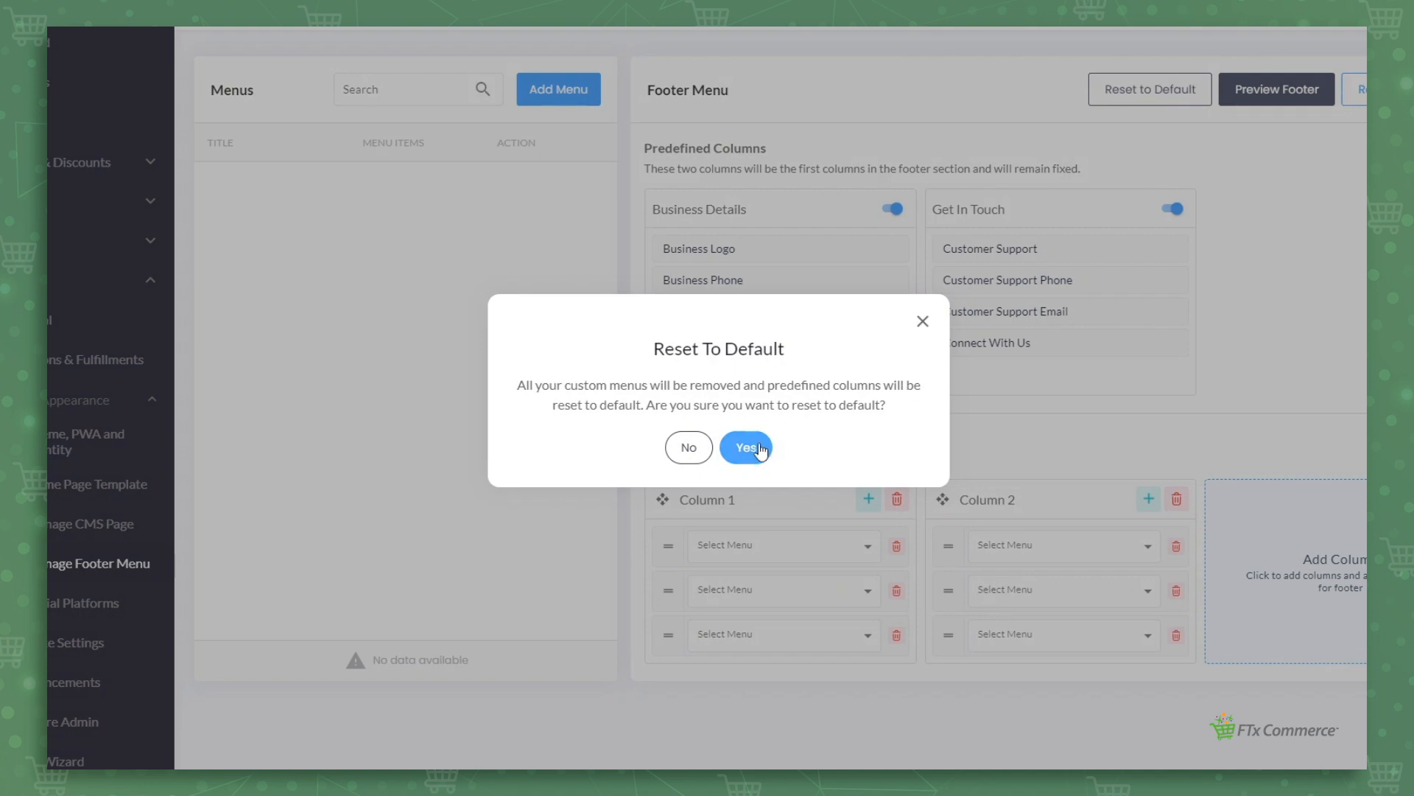
left_click(761, 451)
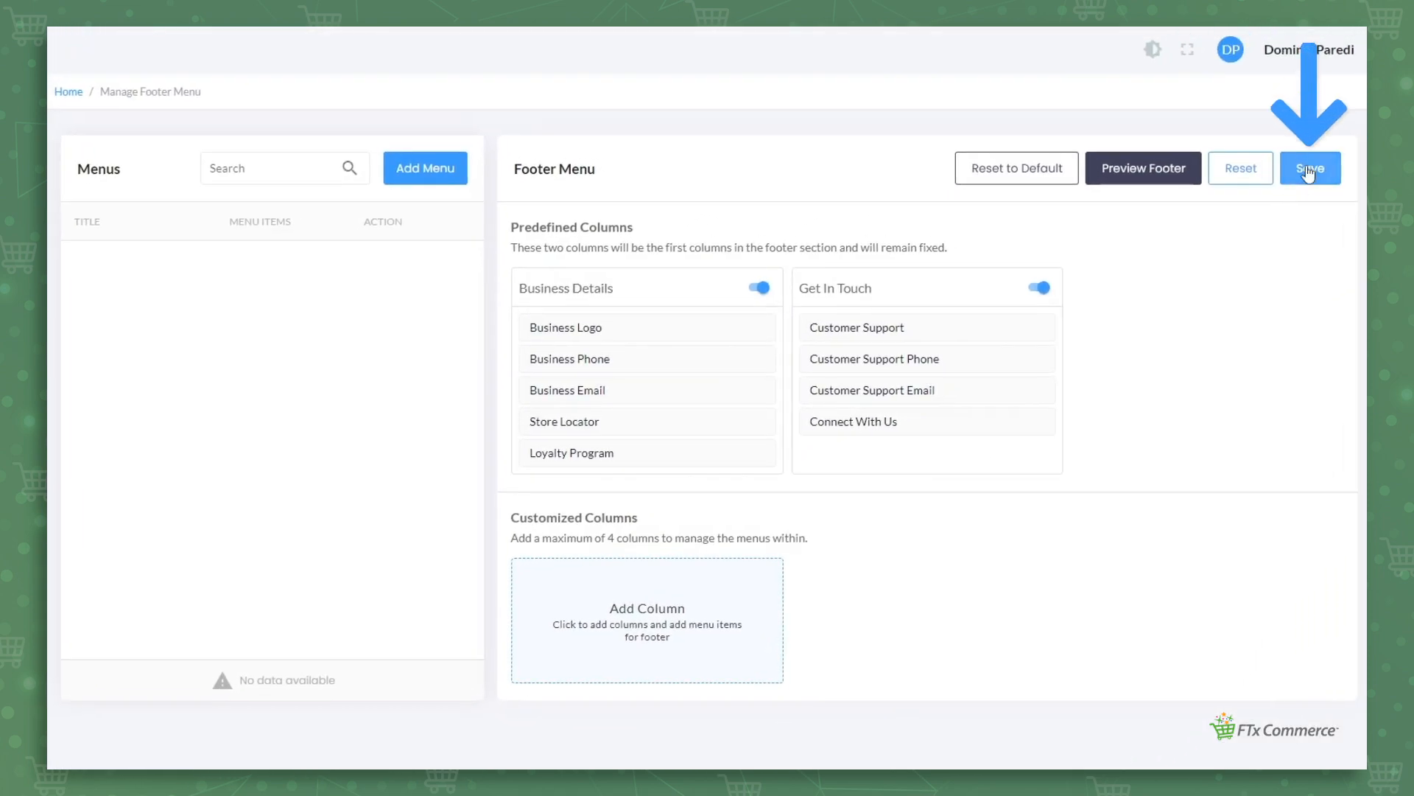
left_click(1306, 169)
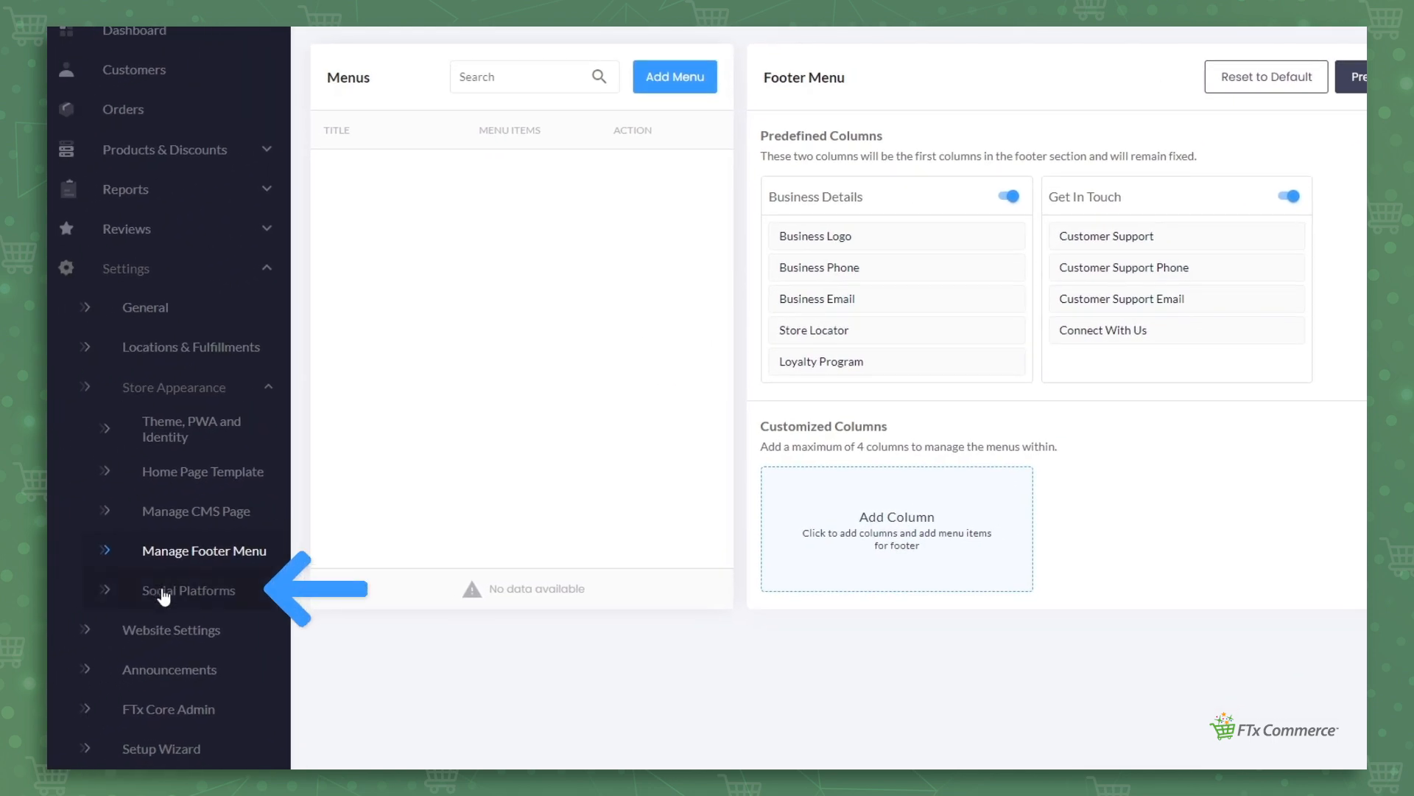
Go to the social platforms settings, enable Facebook, and open its link for editing.
left_click(214, 605)
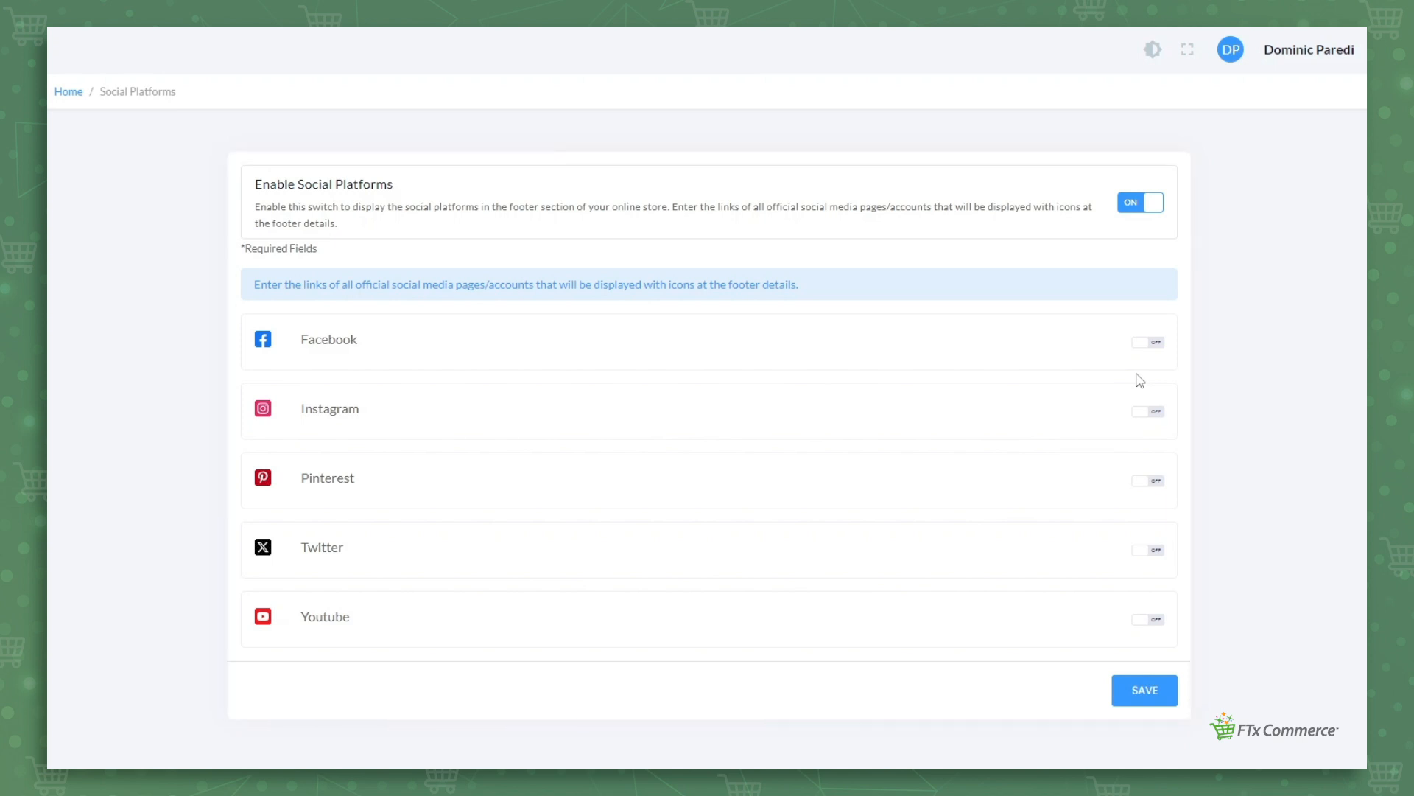
left_click(1147, 344)
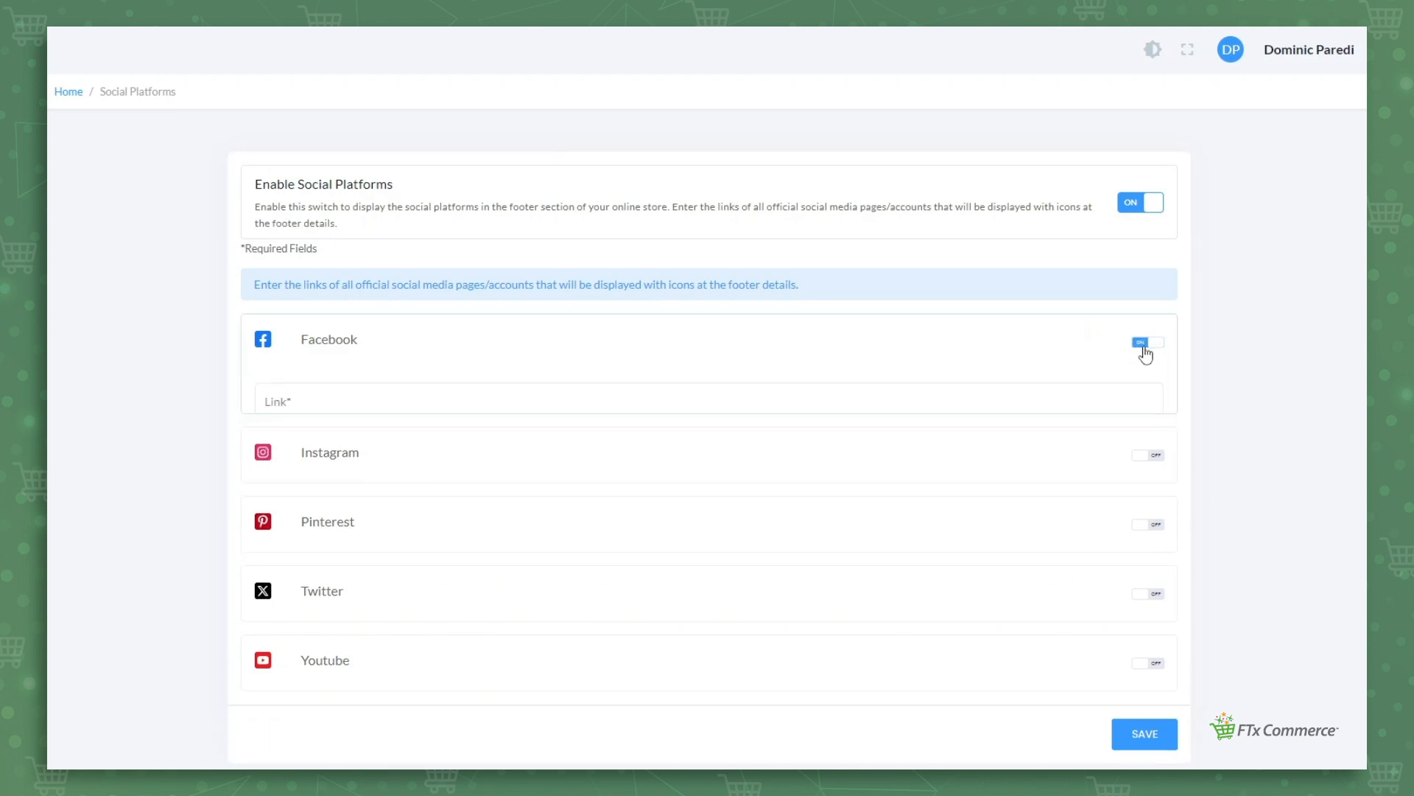
left_click(1088, 401)
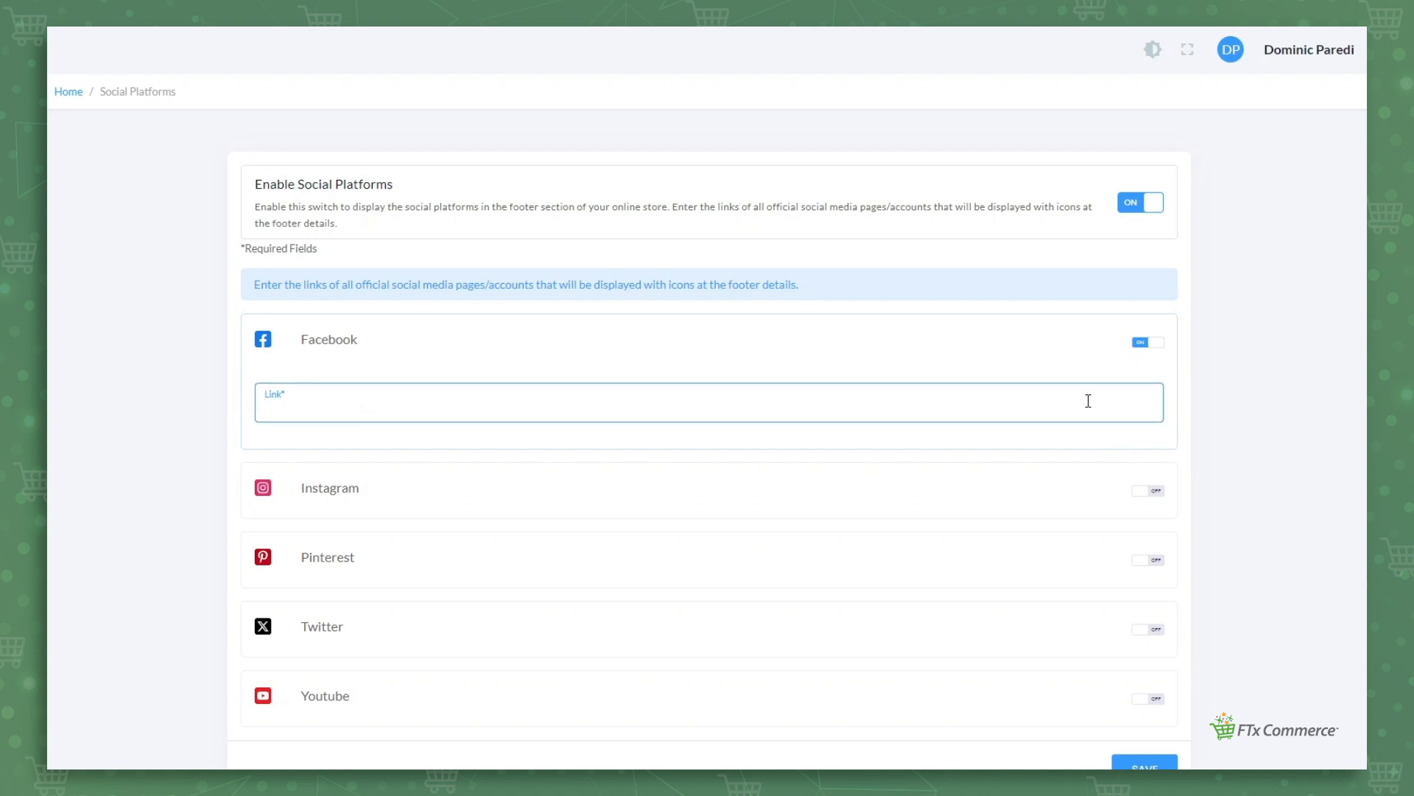
scroll(1090, 398, "down", 2)
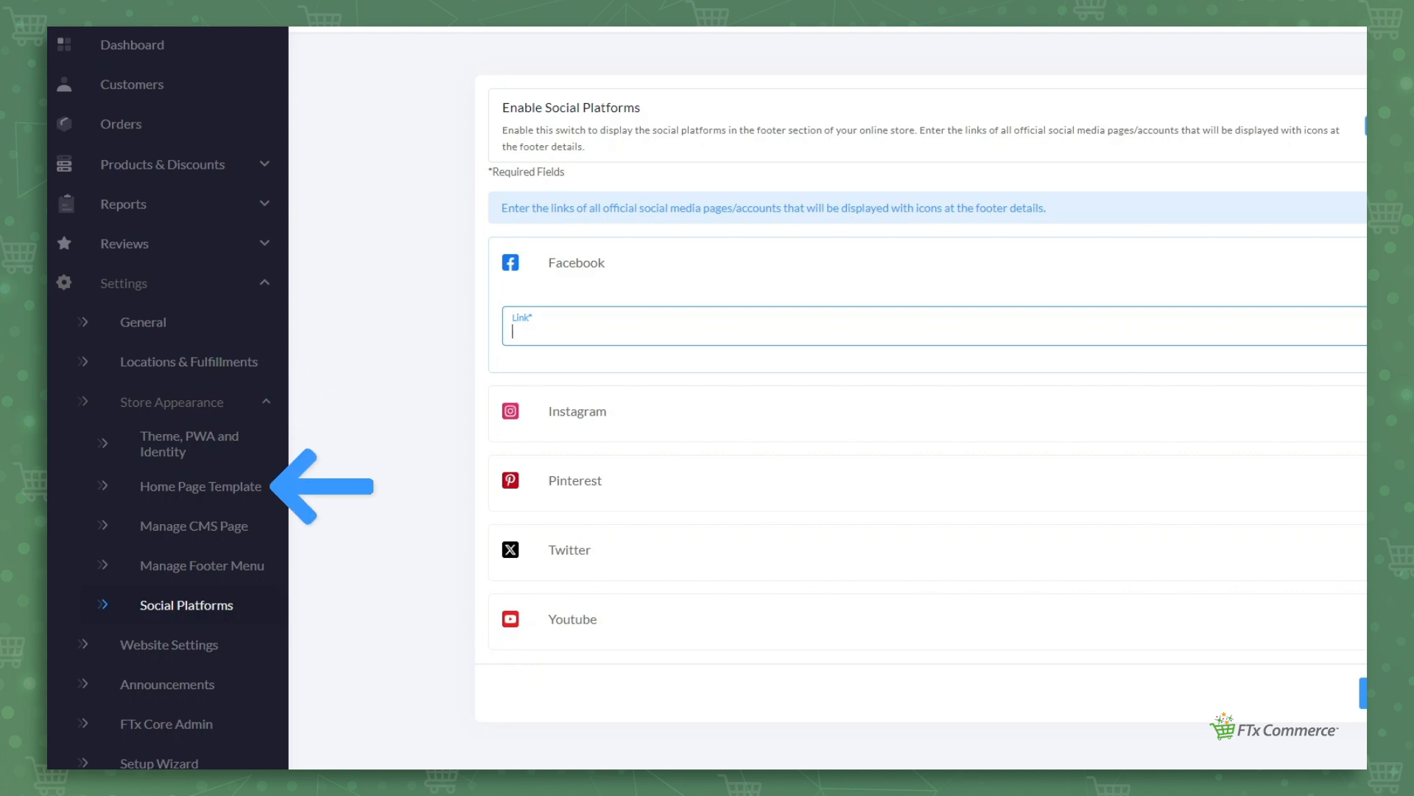
Start a new home page template named "test DOM", trying the default option but leaving it off.
left_click(245, 489)
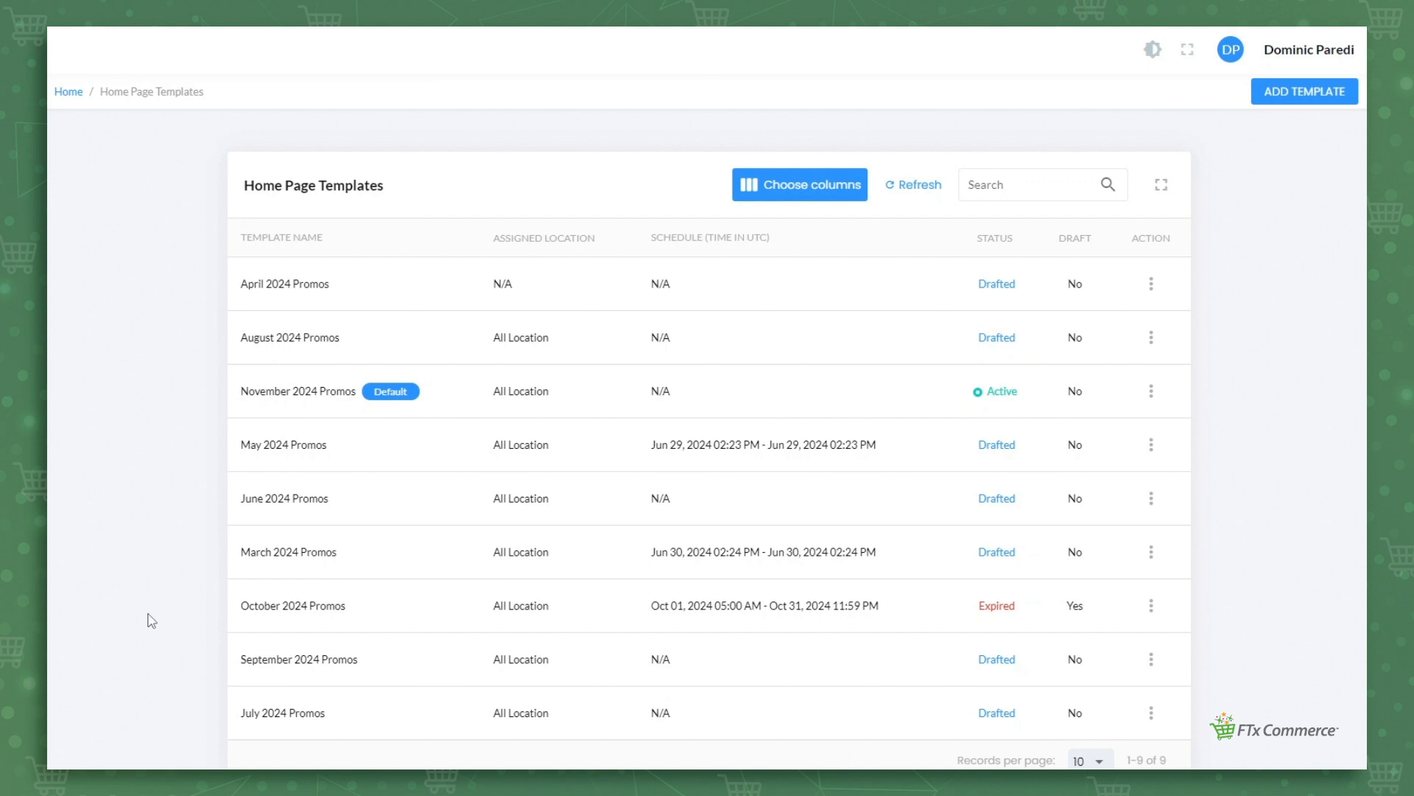
left_click(1305, 96)
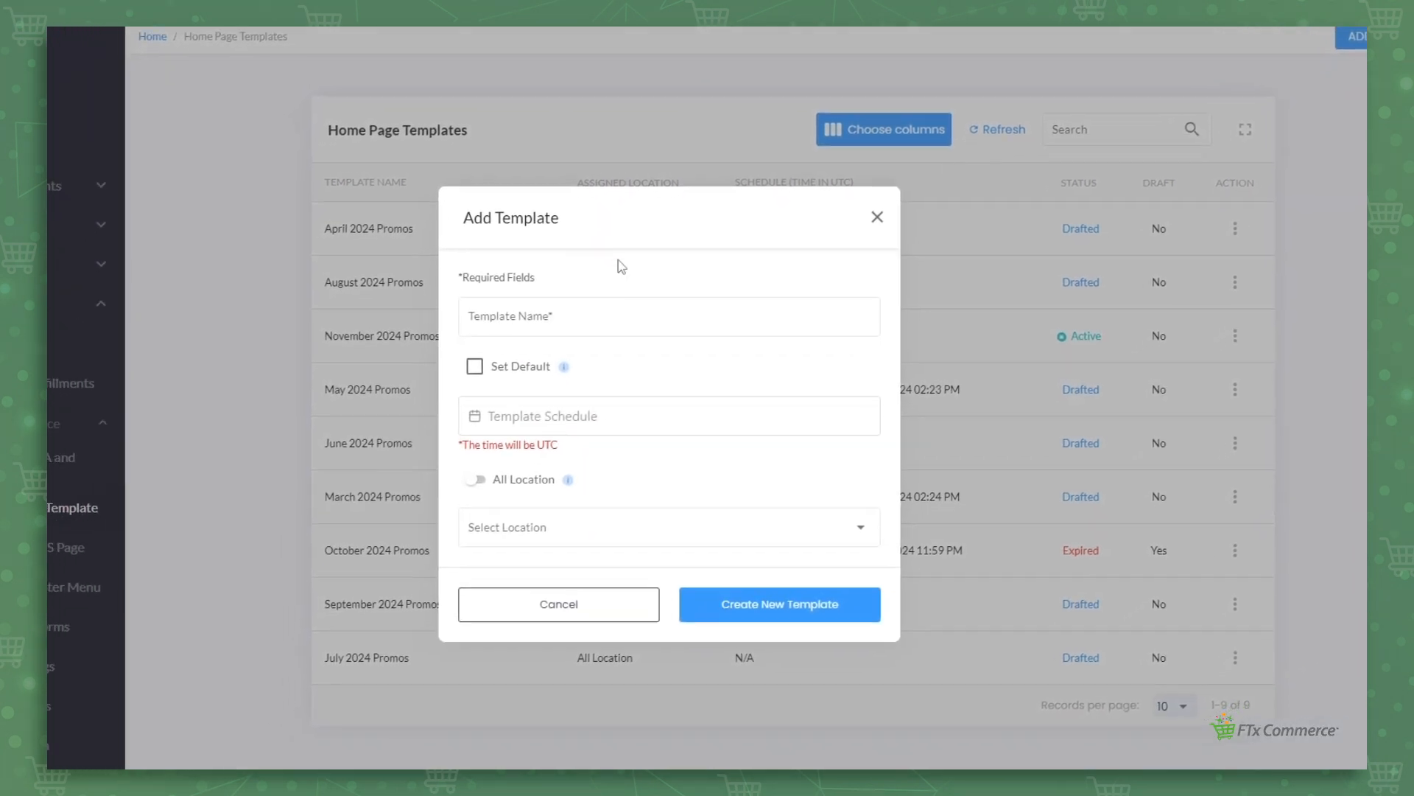
left_click(642, 290)
type("test DOM")
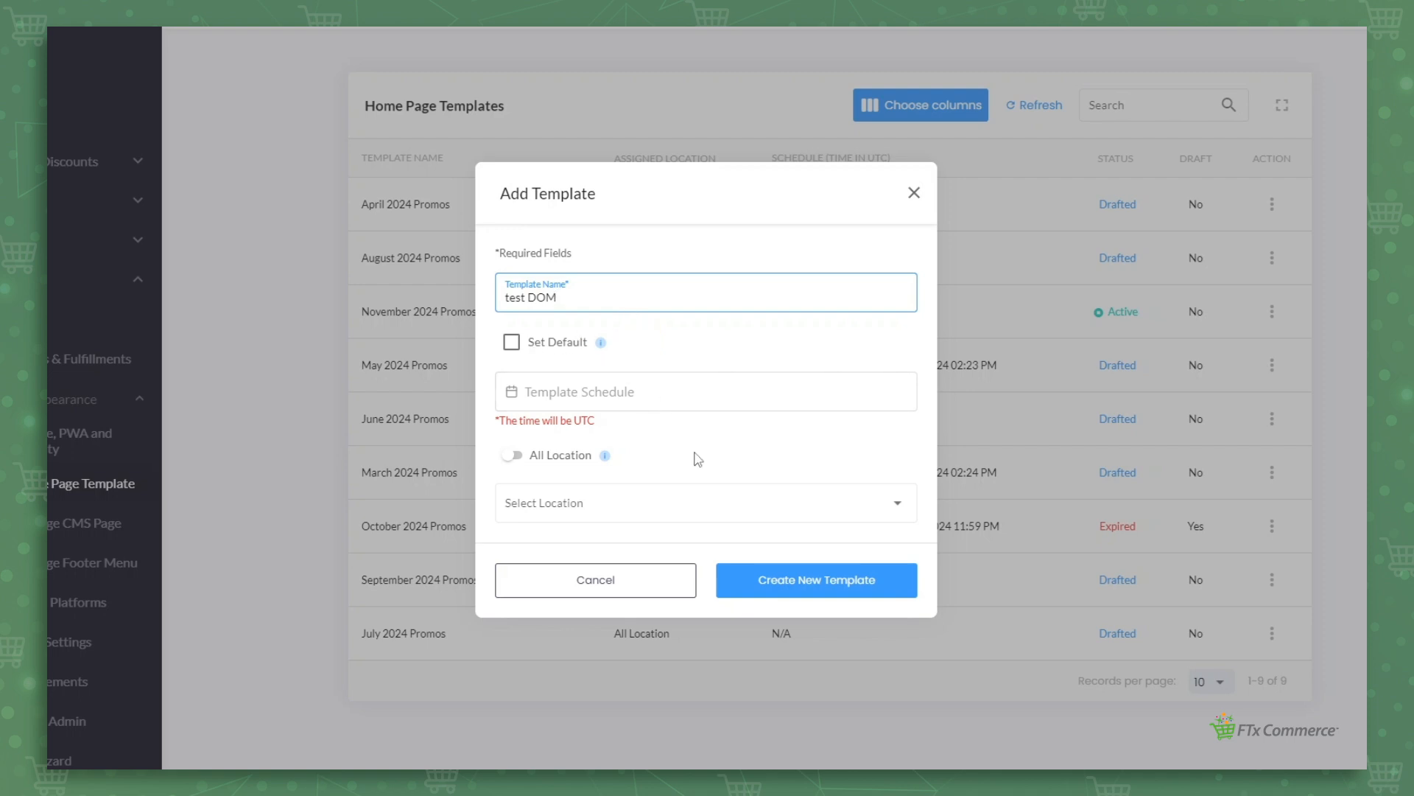
left_click(512, 343)
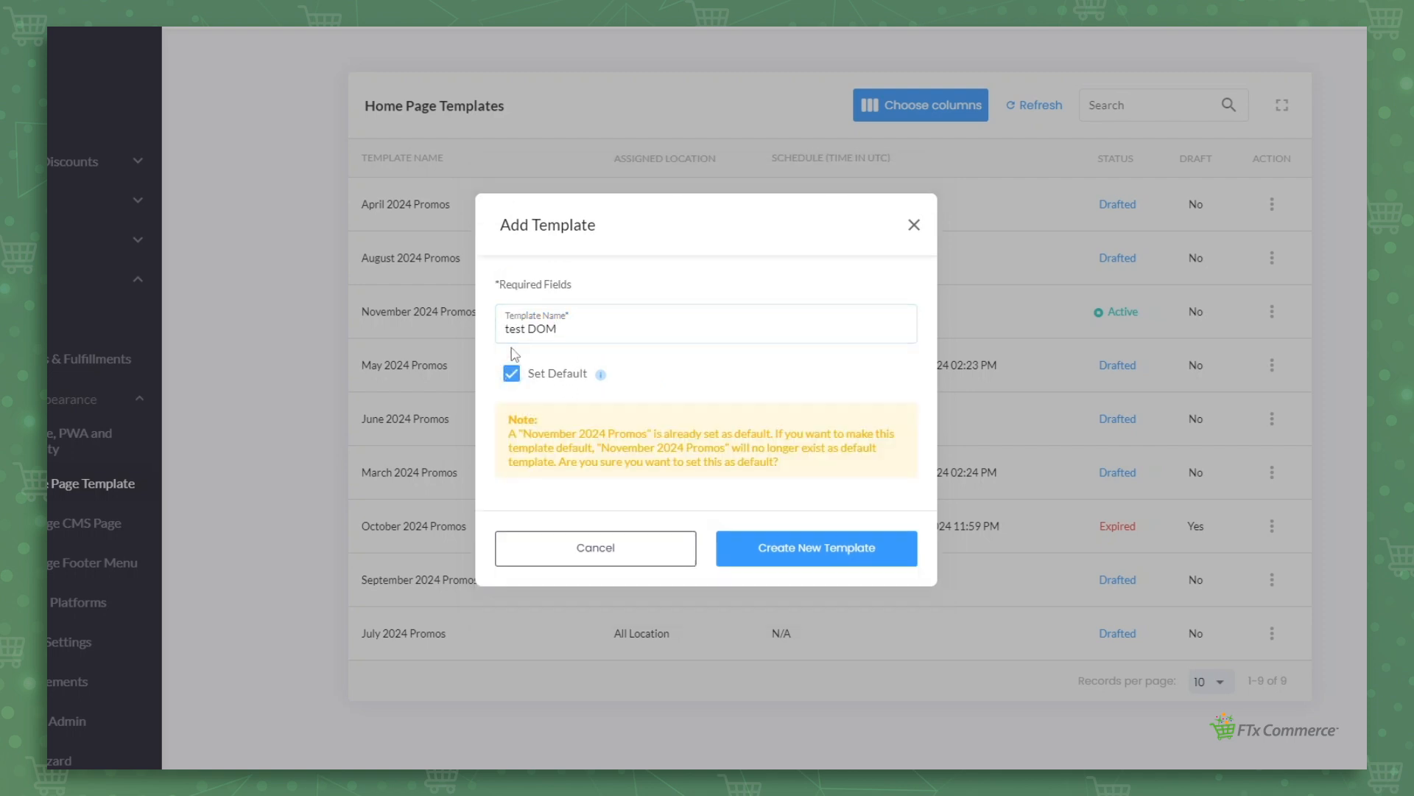
left_click(512, 373)
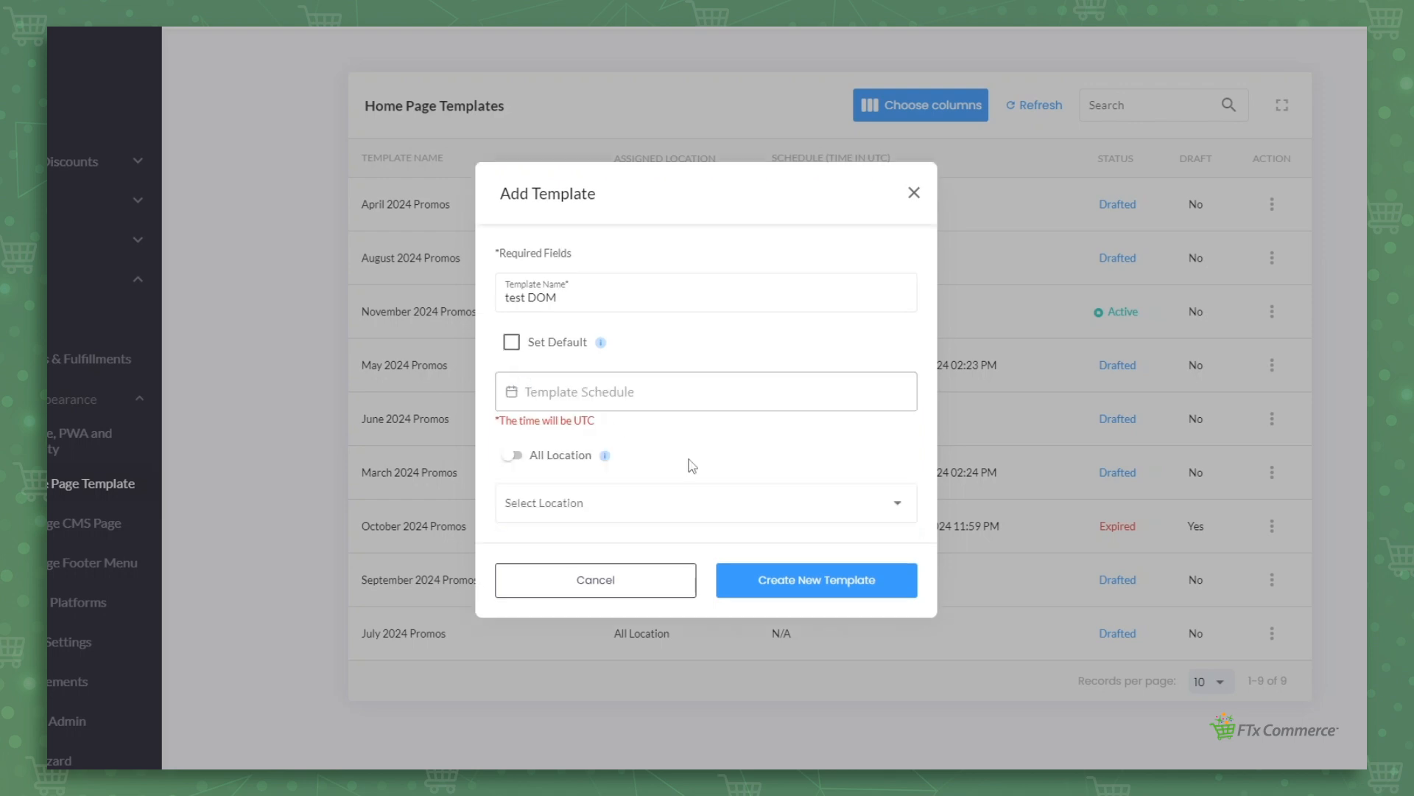
Schedule the template from Nov 08 to Dec 15, 2024 for all locations and create it.
left_click(743, 404)
left_click(629, 314)
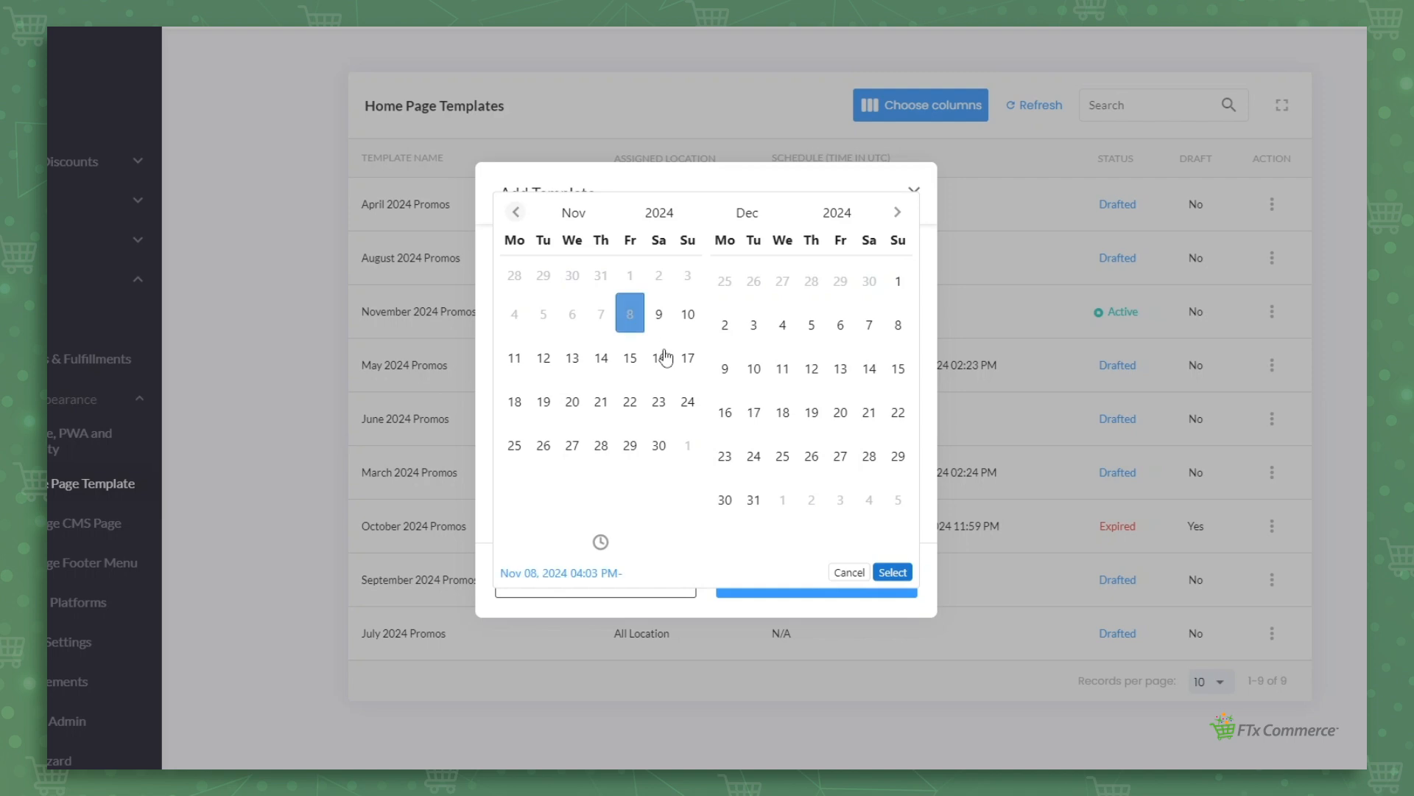
left_click(898, 368)
left_click(894, 573)
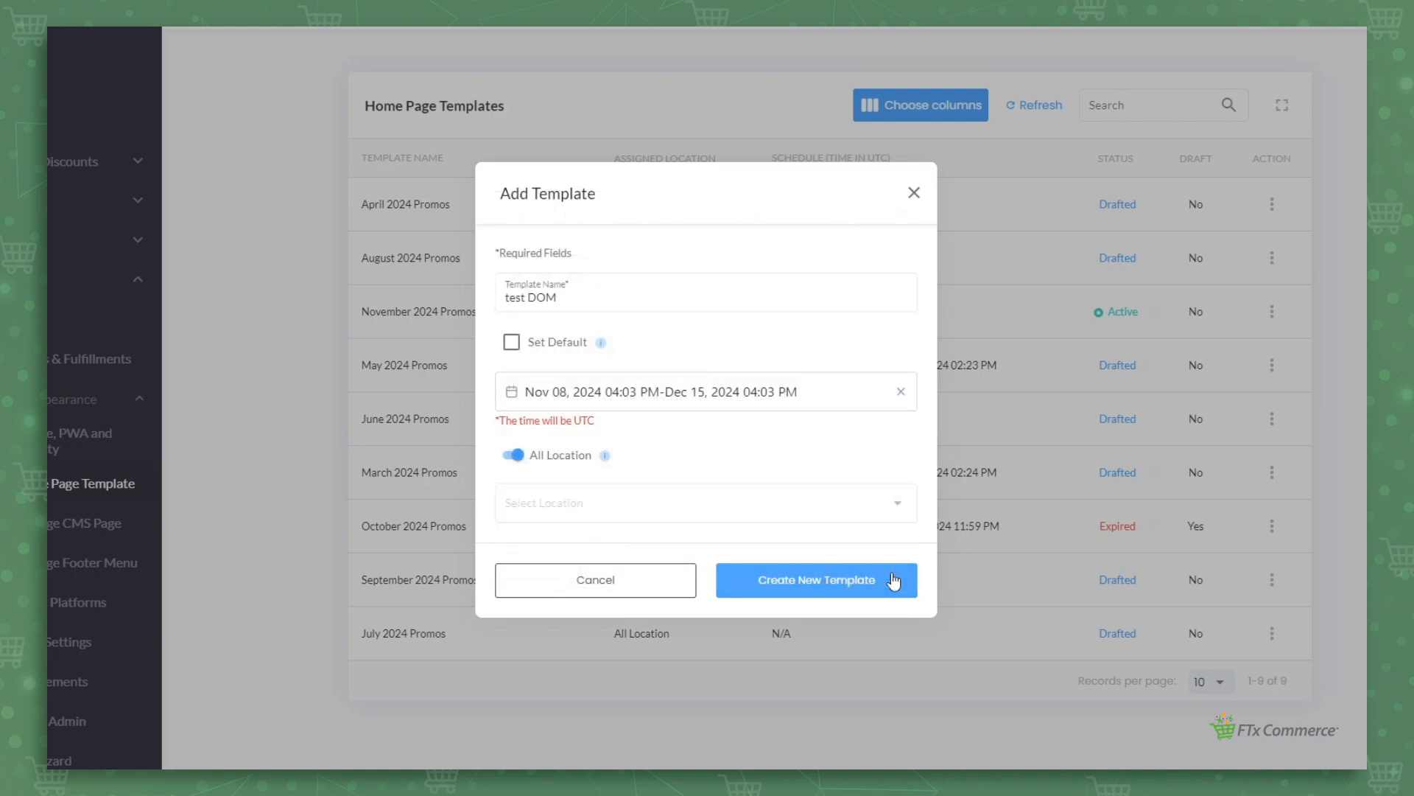
left_click(830, 586)
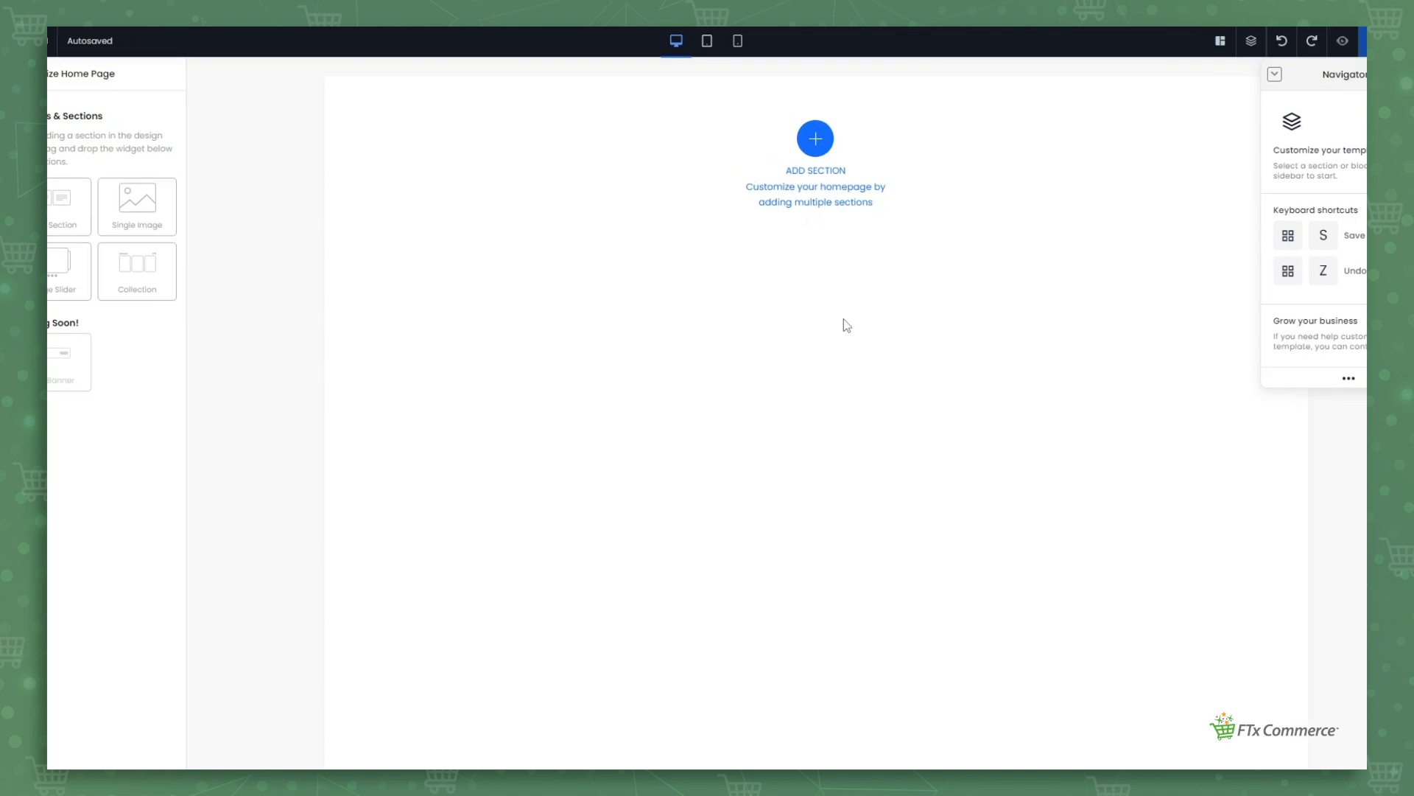
Add a section with two equal columns and place a Collection widget in its second column.
left_click(838, 150)
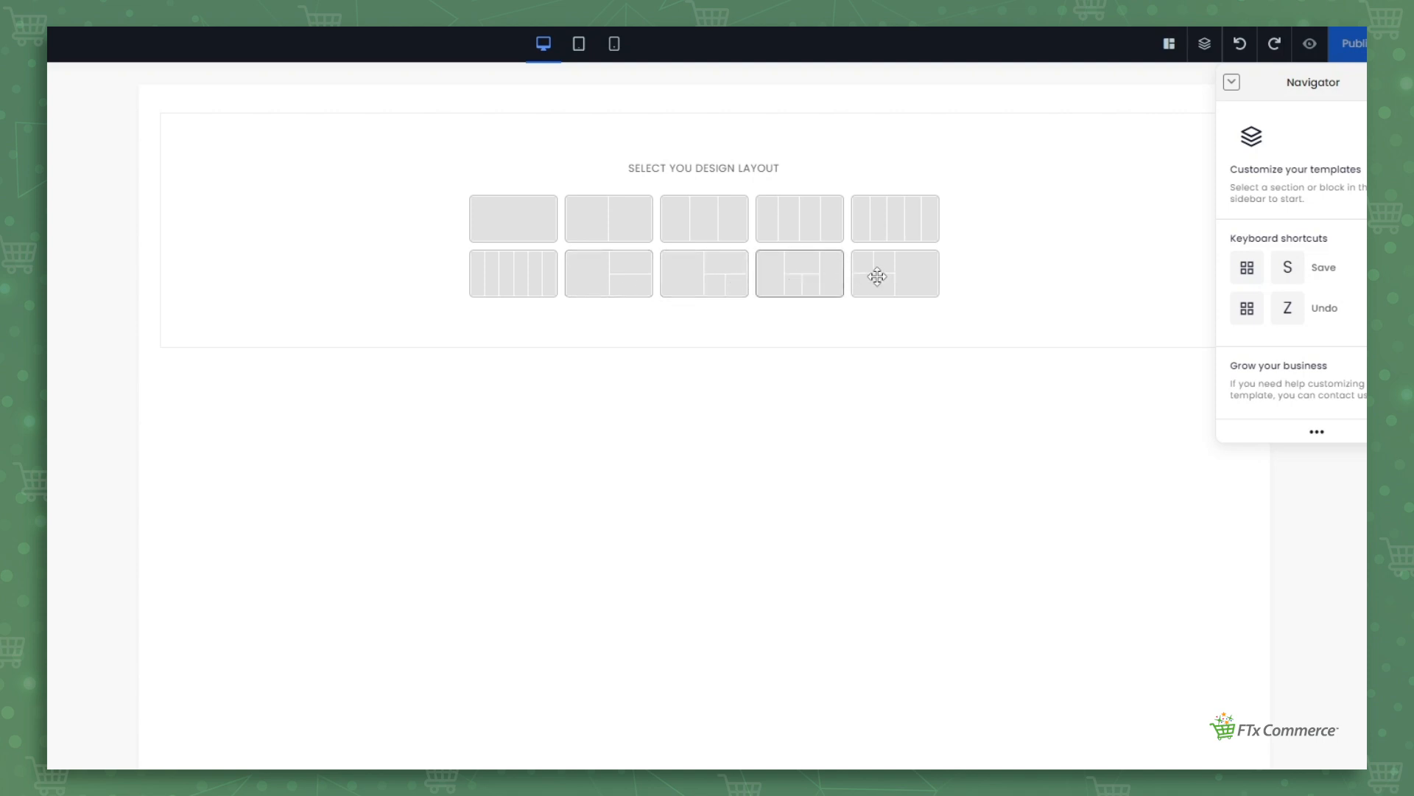
left_click(622, 220)
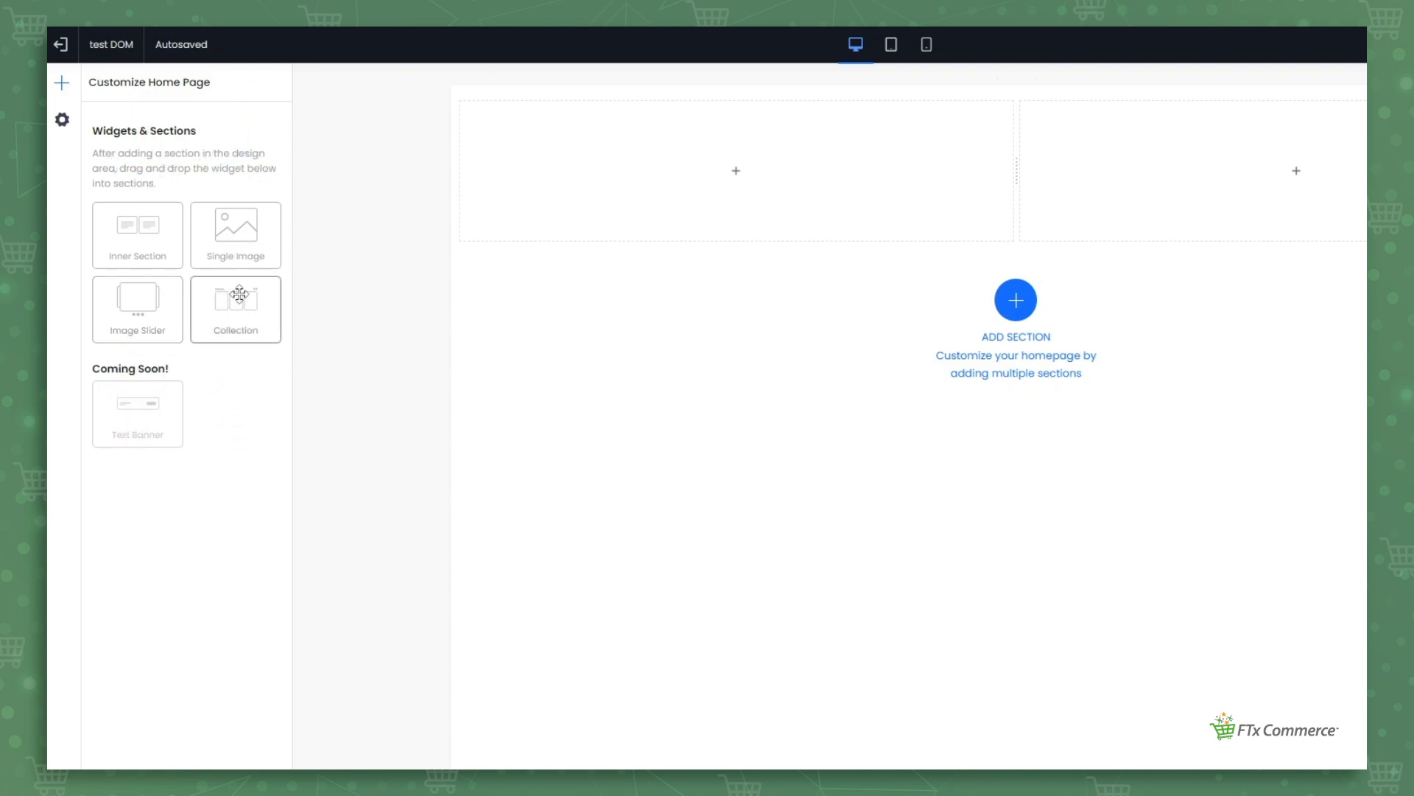
left_click_drag(240, 295, 629, 177)
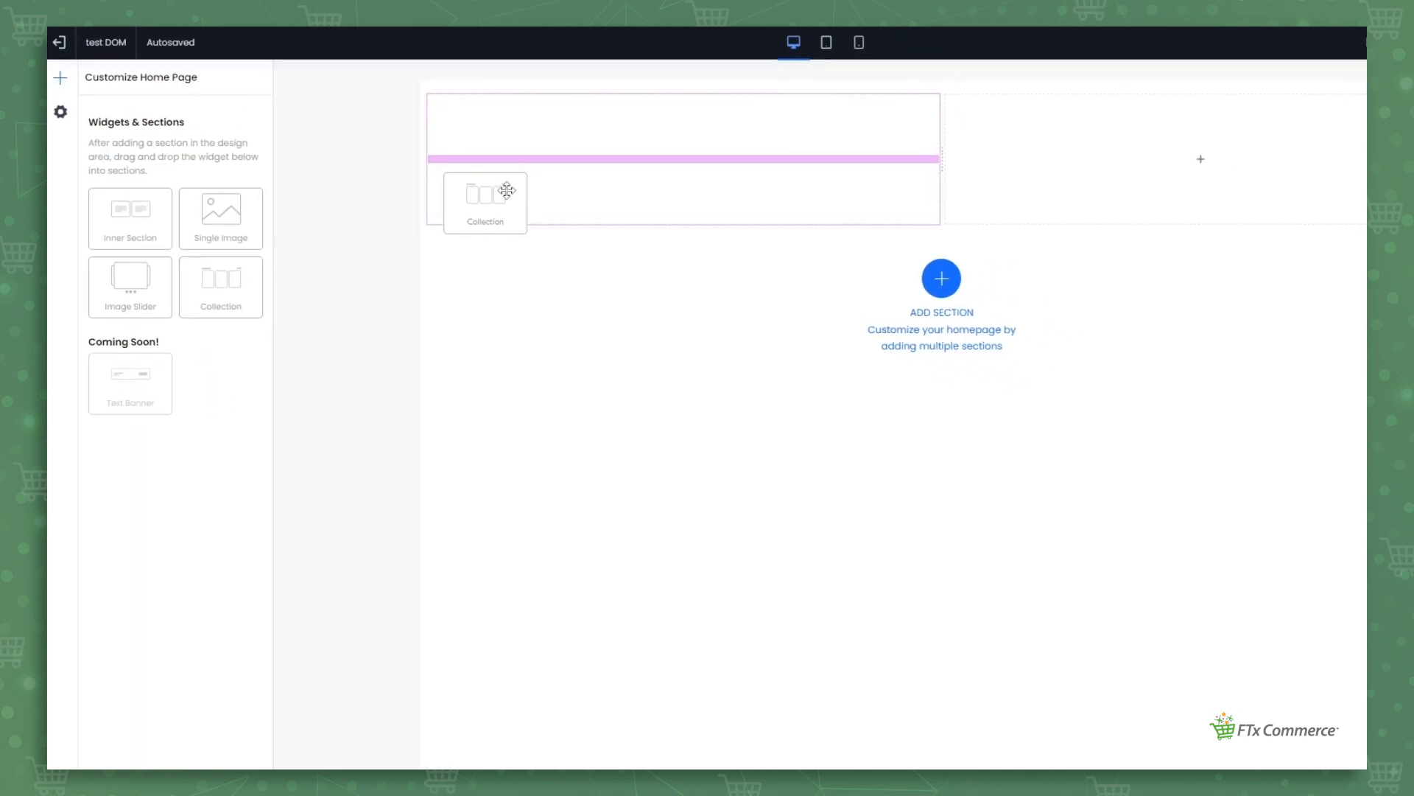
left_click_drag(520, 148, 522, 147)
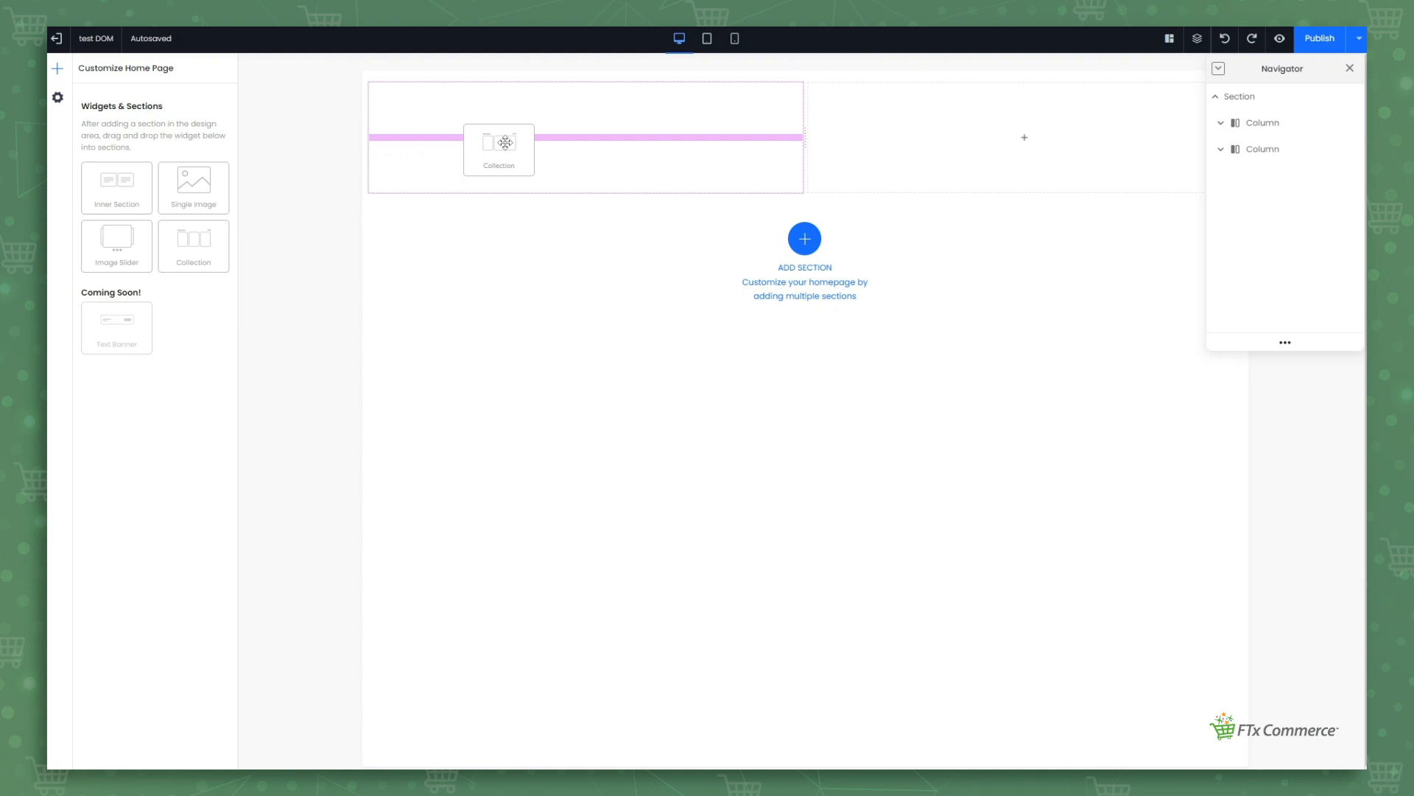
left_click_drag(505, 142, 946, 138)
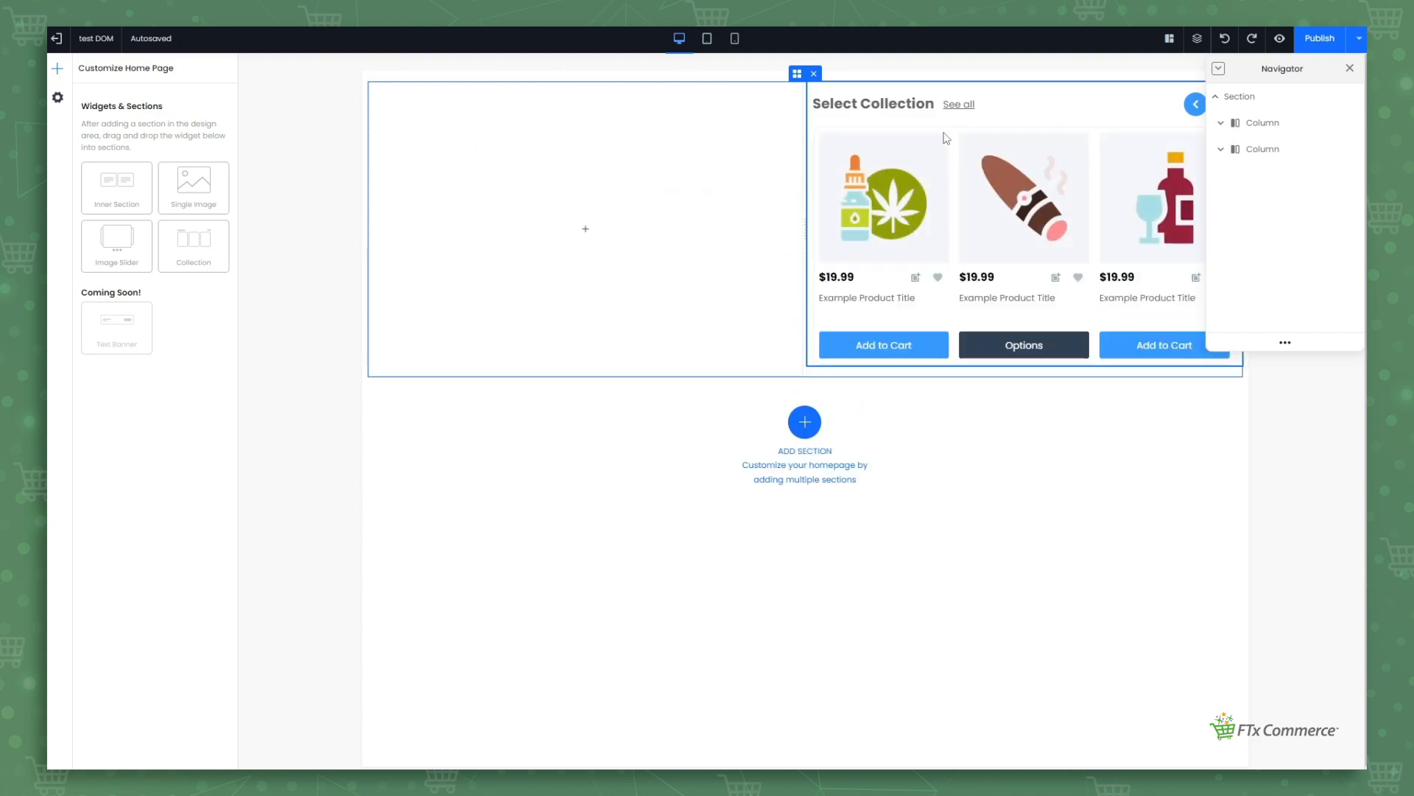
Title the collection widget "NEW Items" and mark it as age-restricted.
left_click(998, 226)
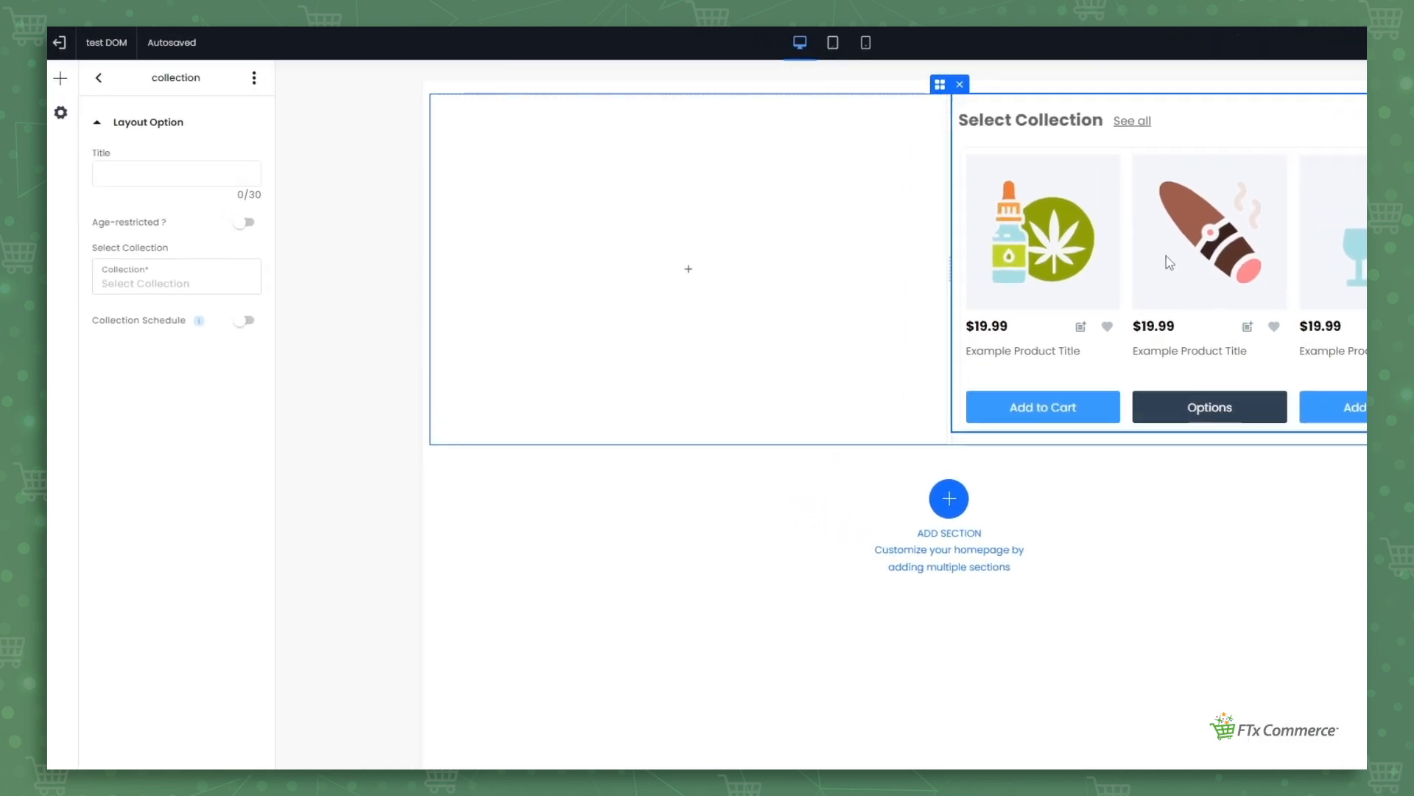
left_click(227, 184)
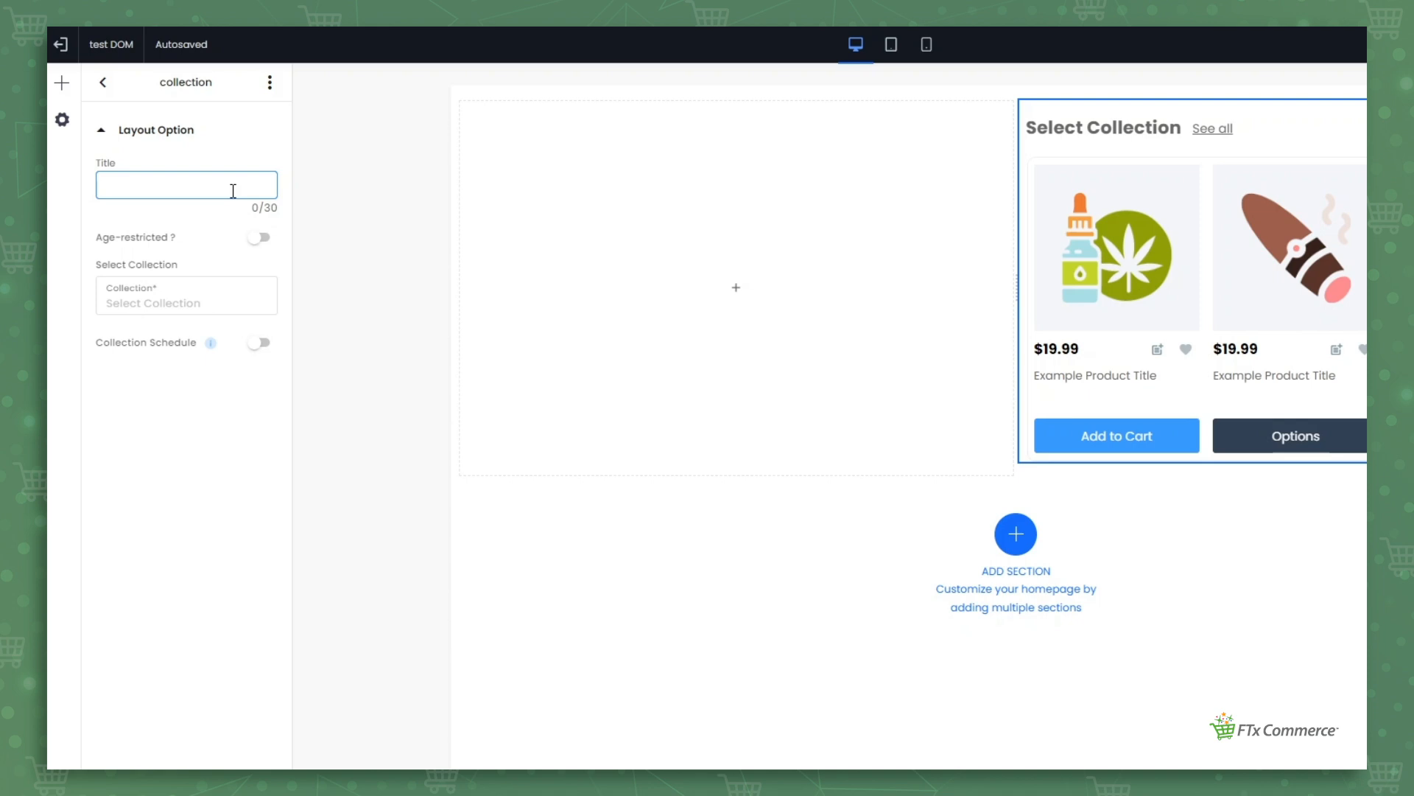
type("NEW Items")
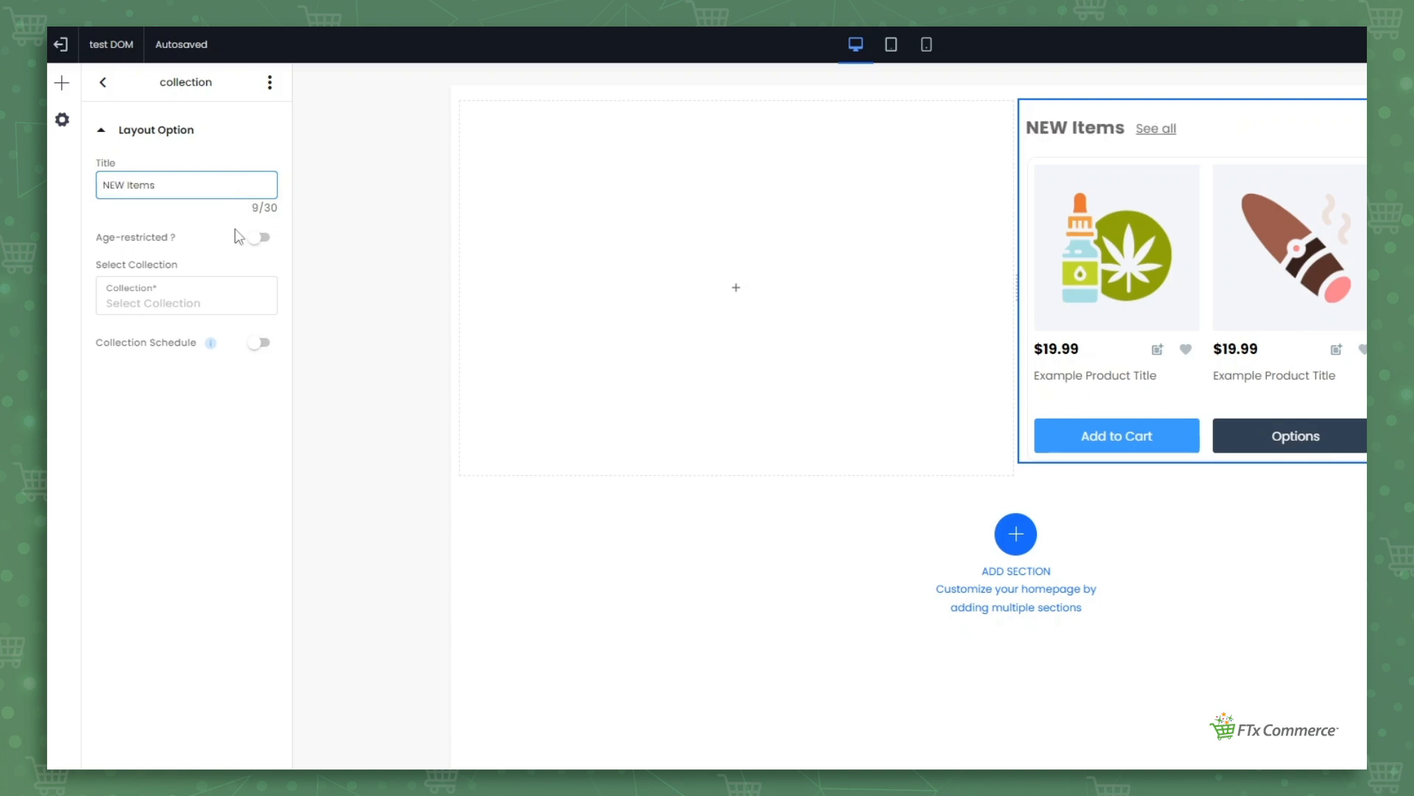
left_click(263, 243)
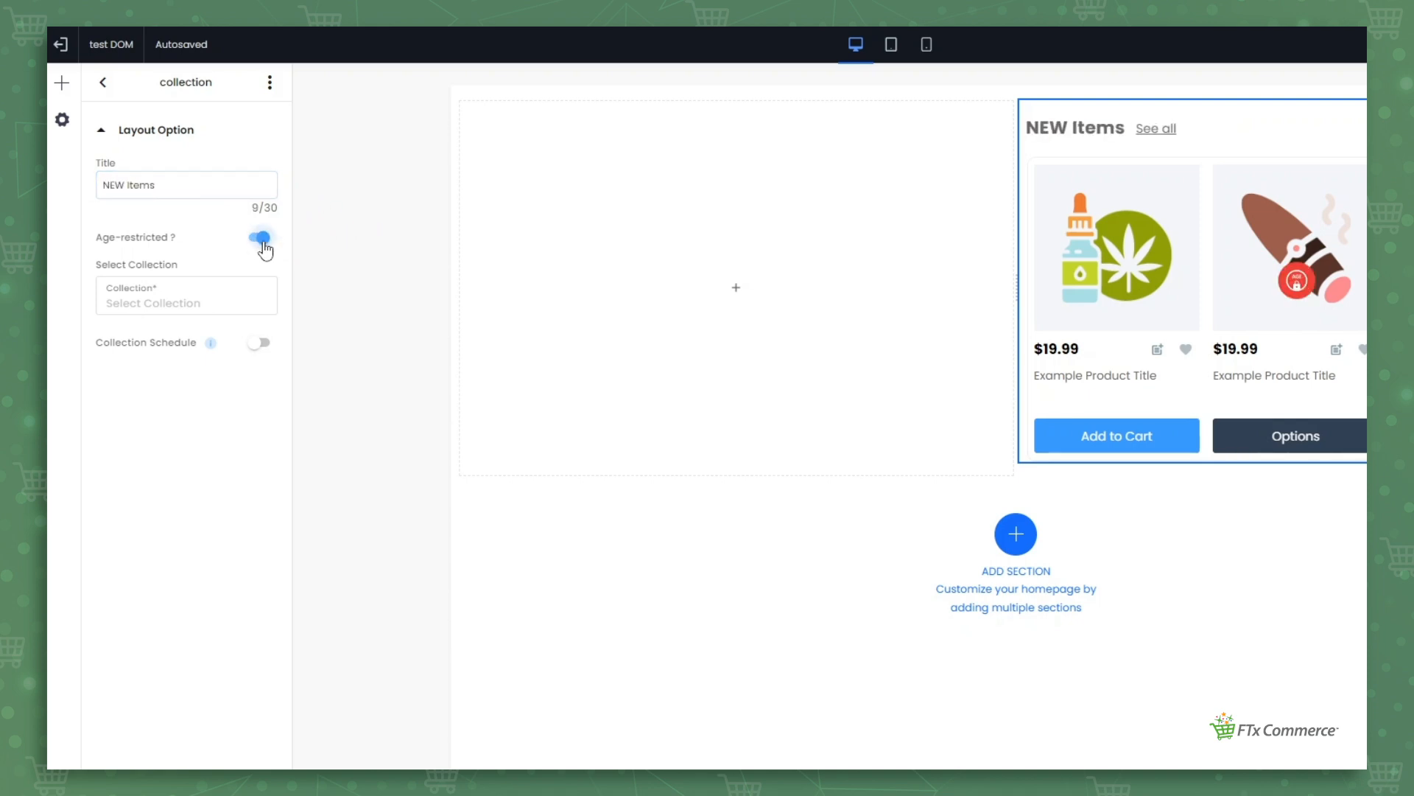
left_click(263, 243)
left_click(264, 247)
Assign the Detox collection to the collection widget and save the selection.
left_click(237, 299)
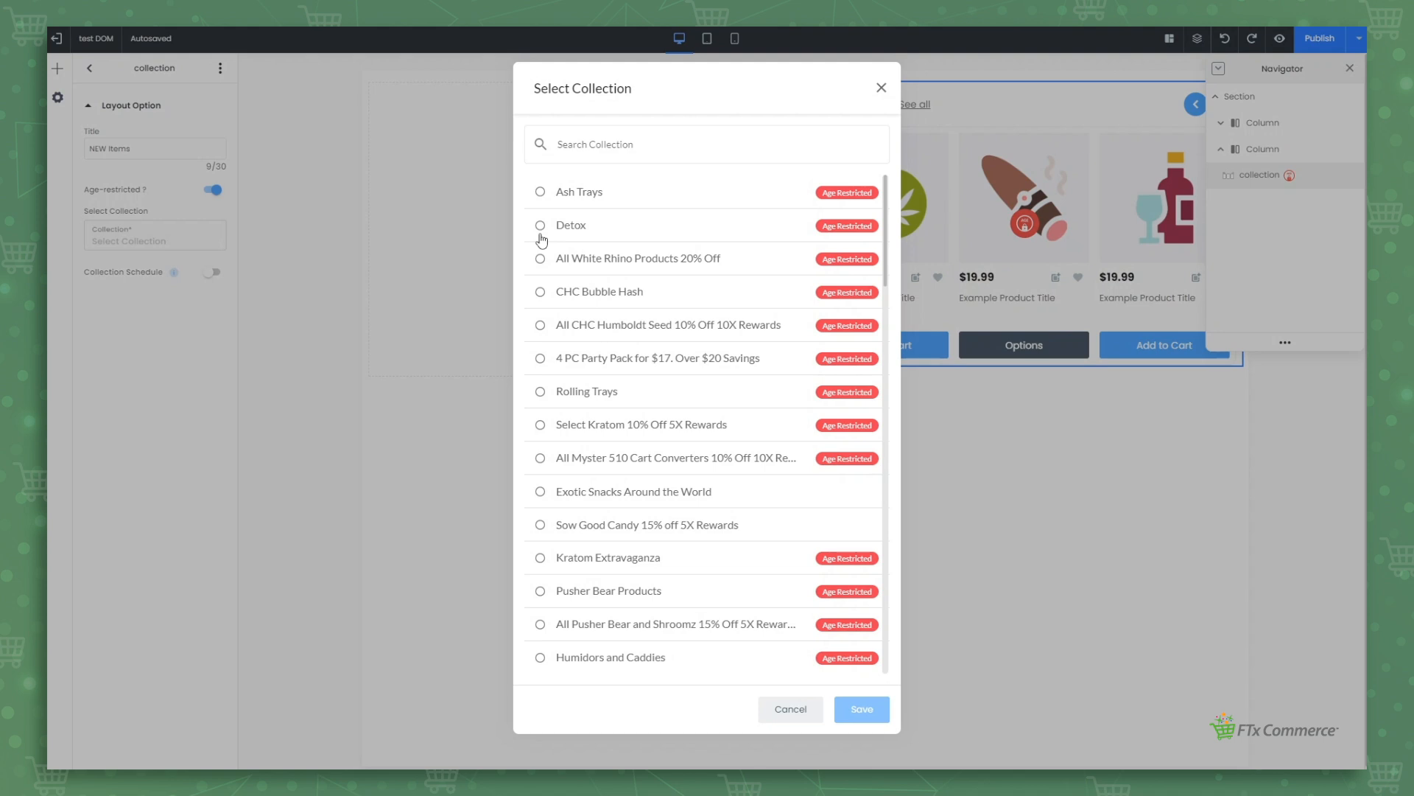
left_click(540, 226)
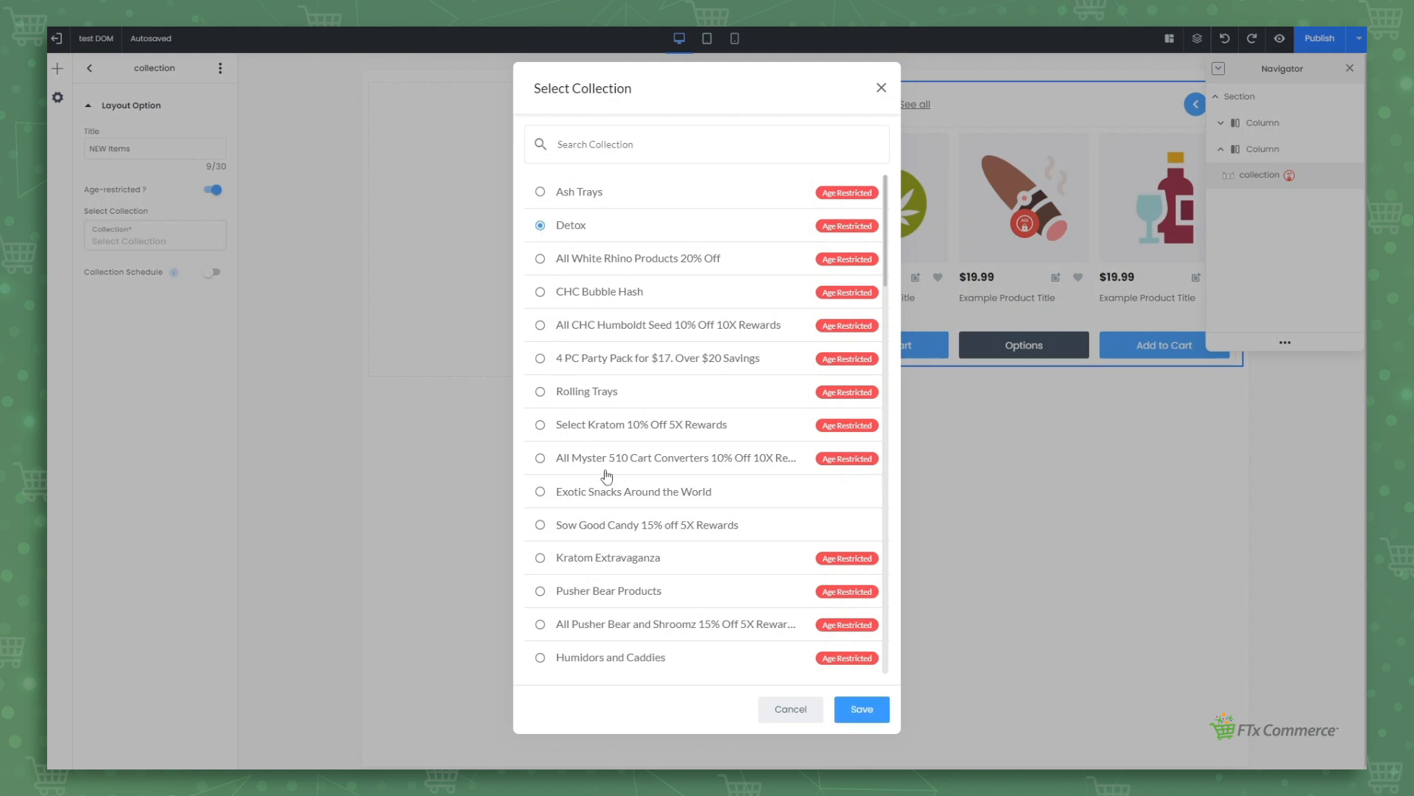
left_click(868, 710)
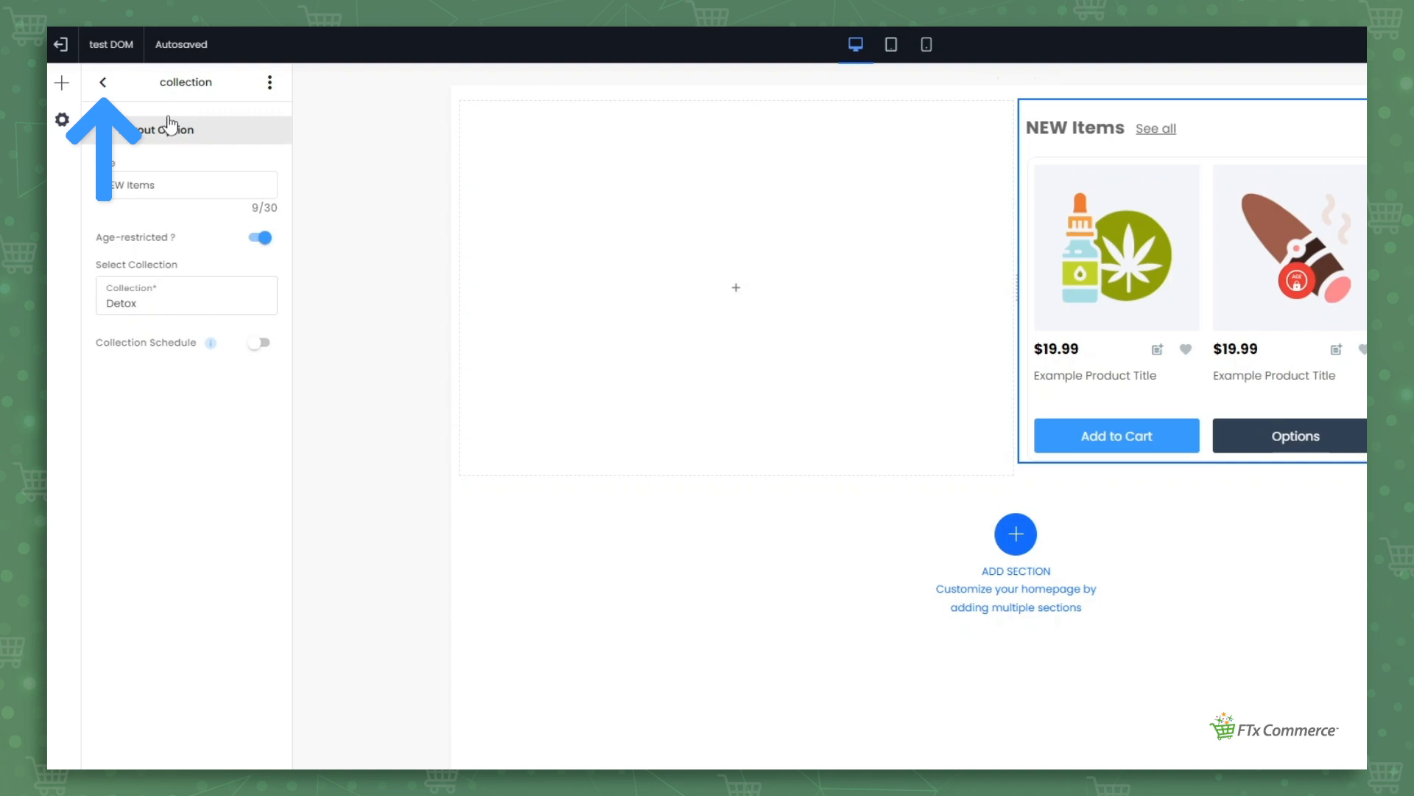
Add a Single Image widget to the empty first column, trying its age restriction but leaving it off.
left_click(111, 92)
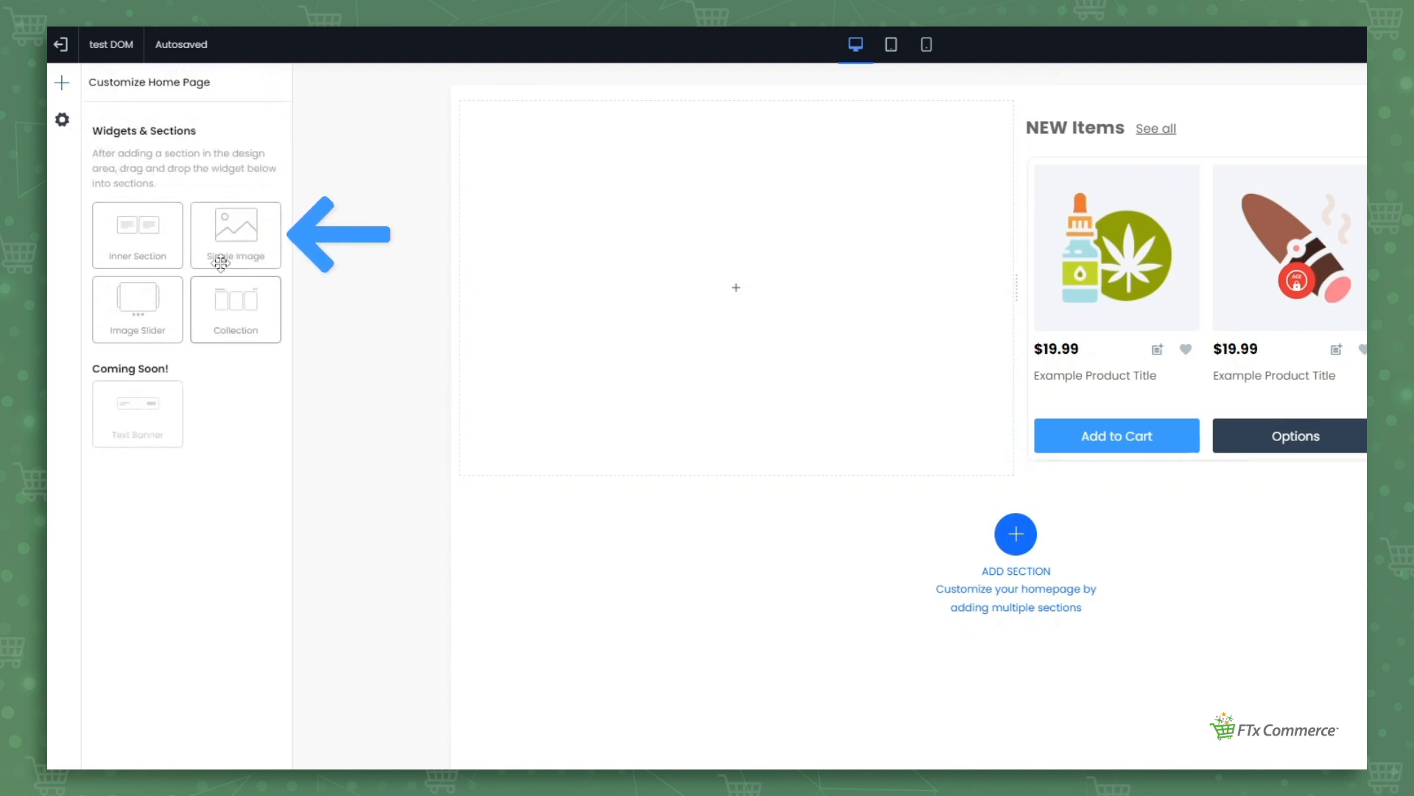
left_click_drag(235, 240, 739, 286)
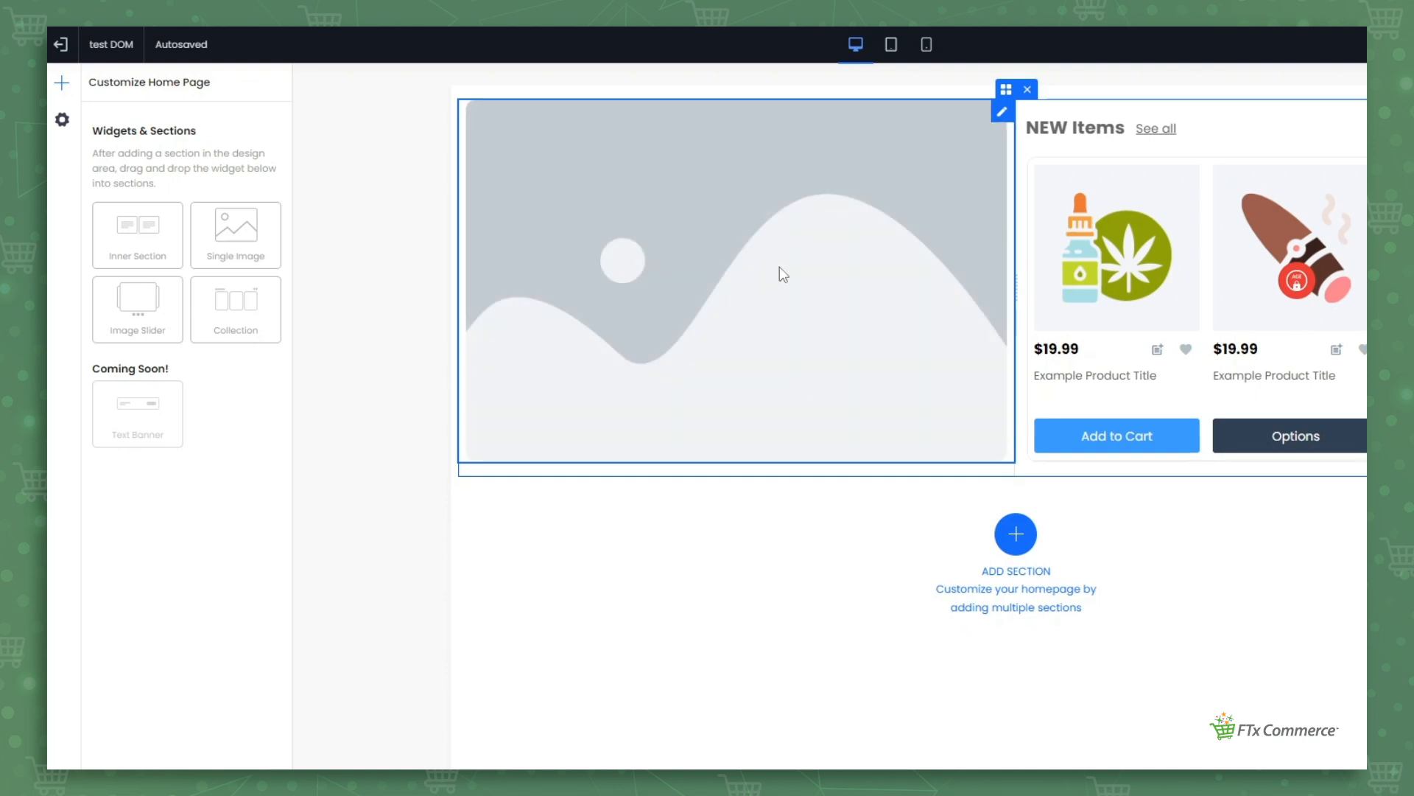
left_click(785, 274)
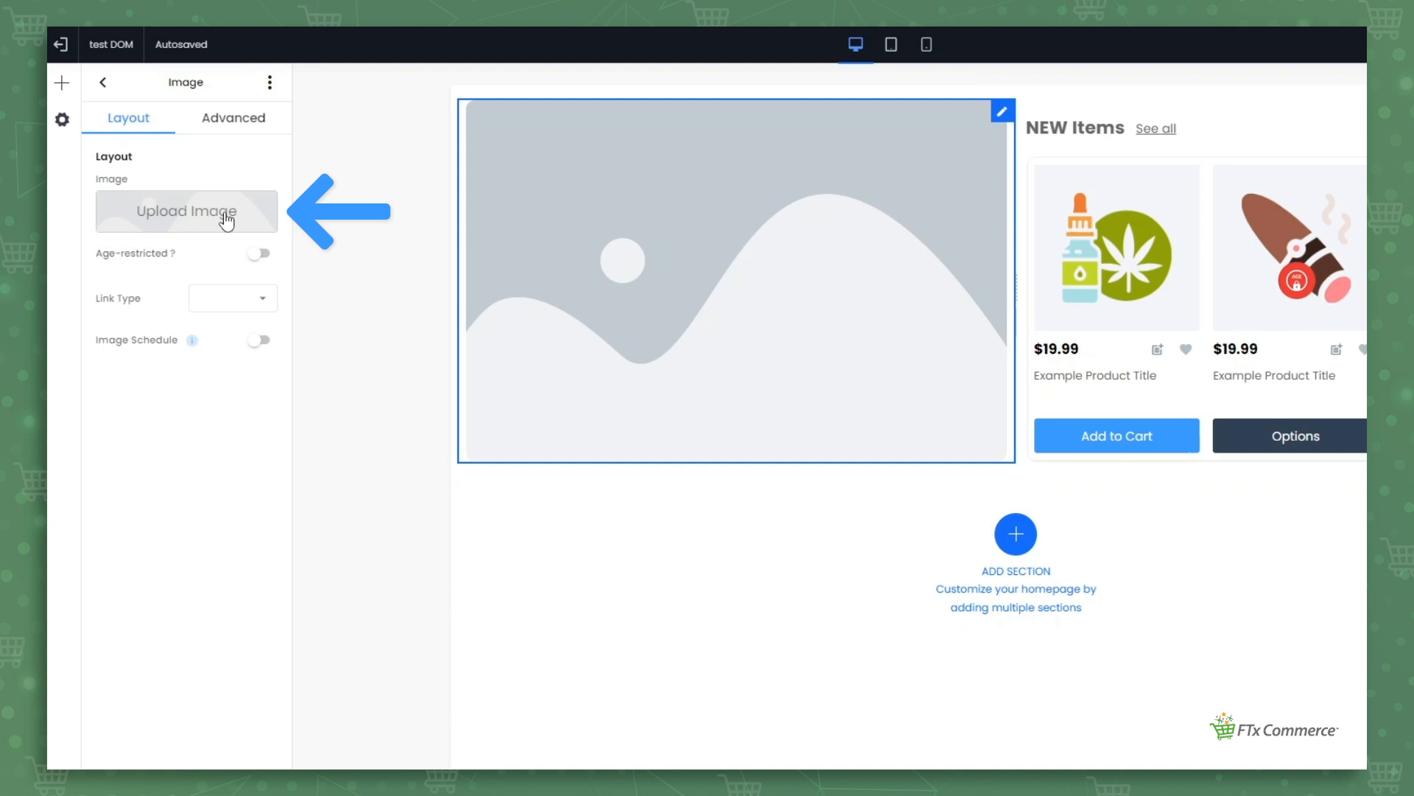
left_click(260, 255)
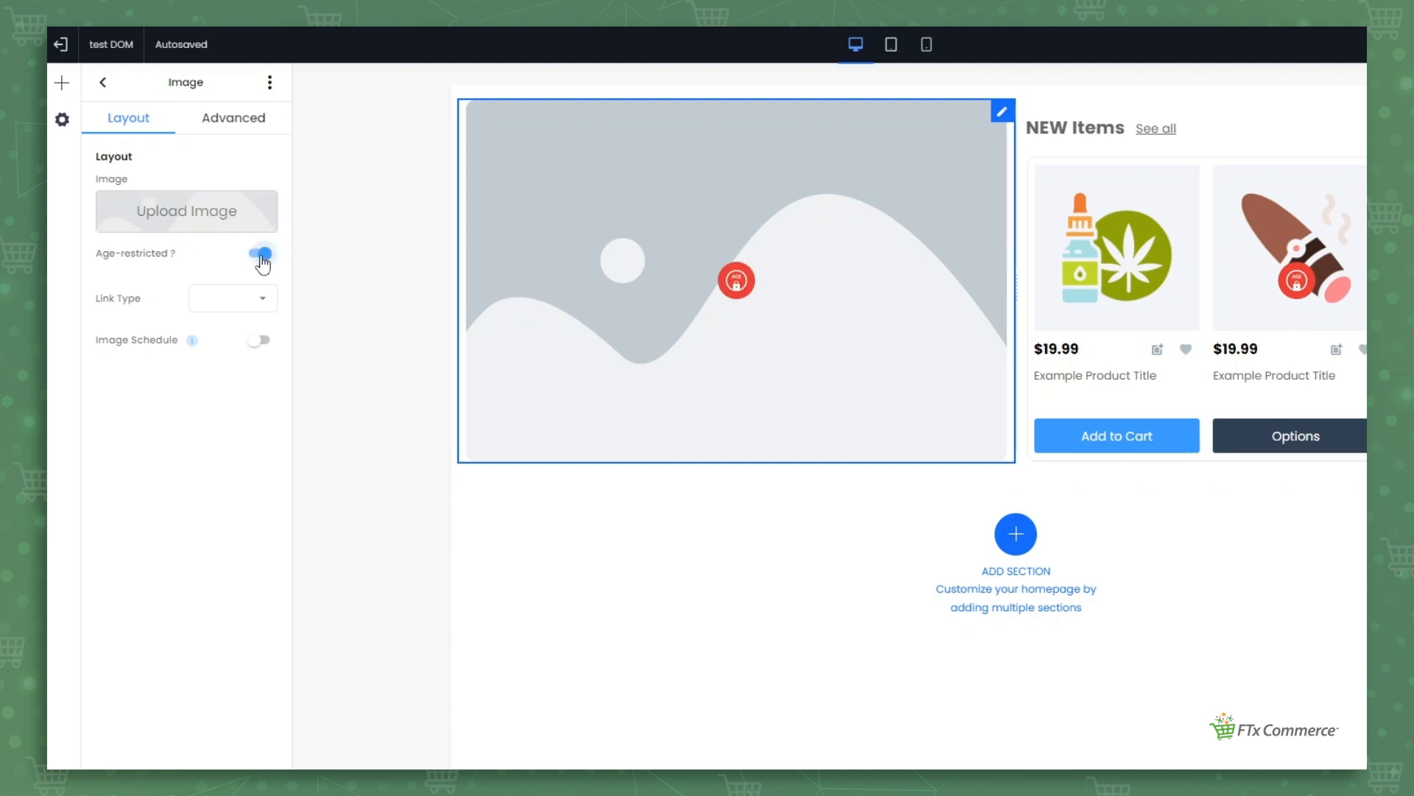
left_click(261, 255)
Link the image to the RED LANTERN category under 15-FIREWORKS > SMOKE, using Category as the link type.
left_click(263, 304)
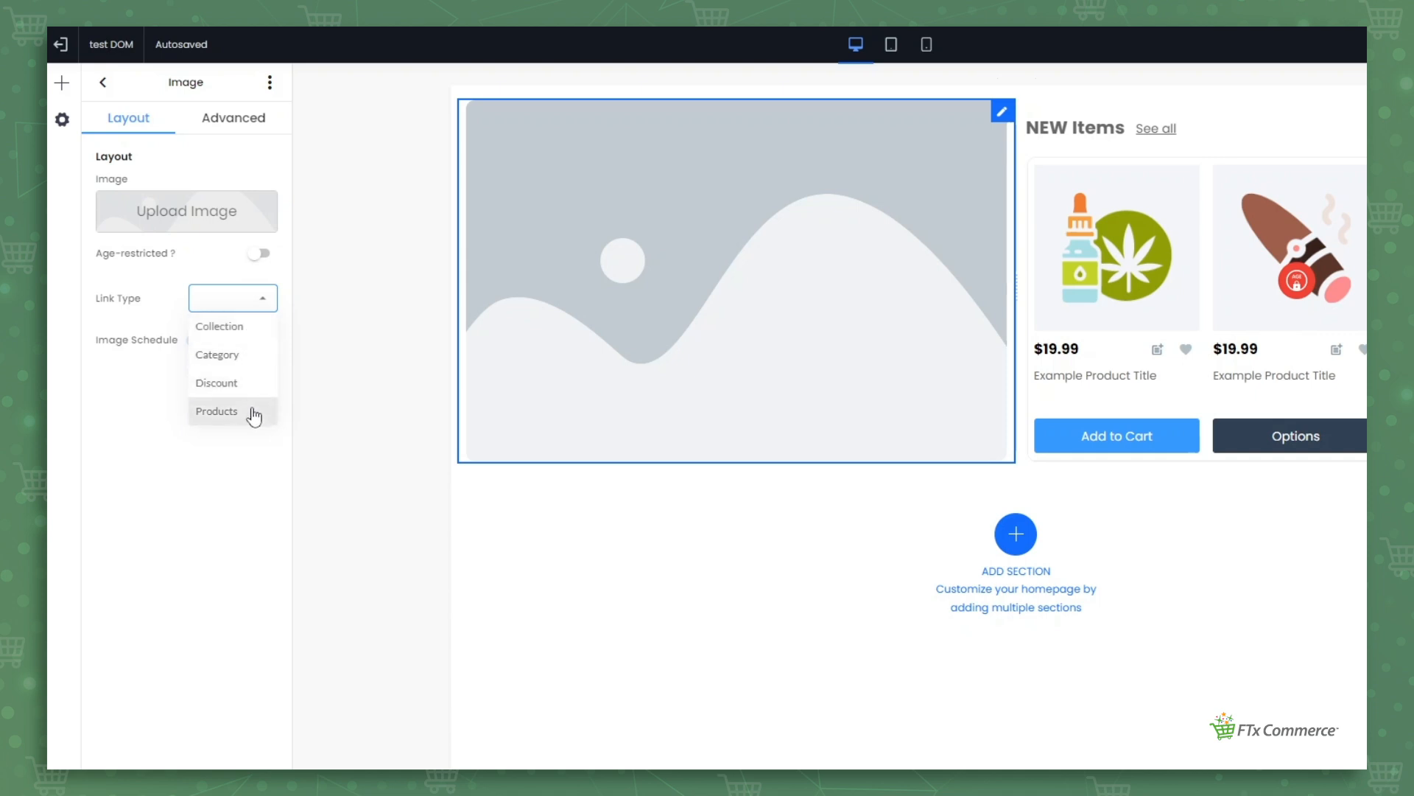
left_click(232, 354)
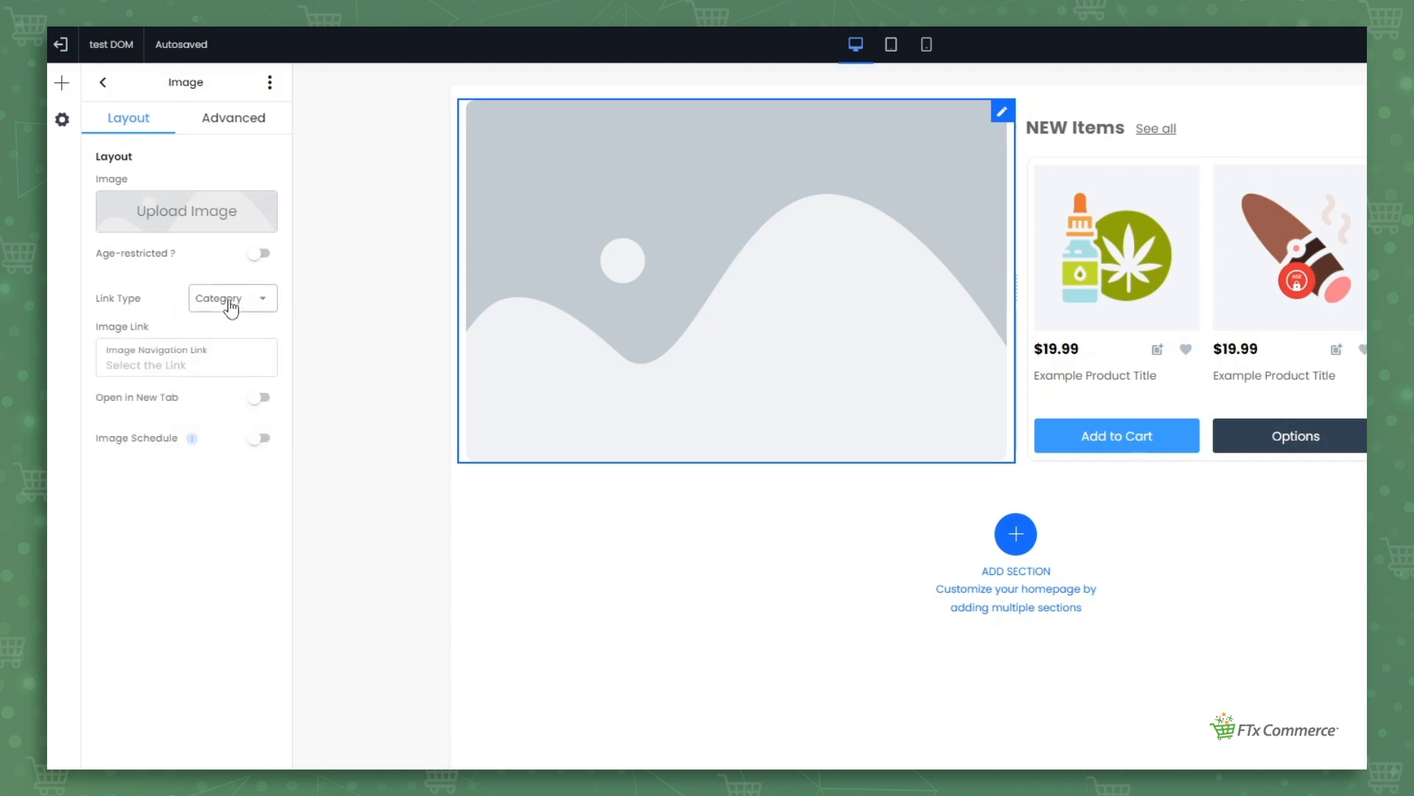
left_click(225, 371)
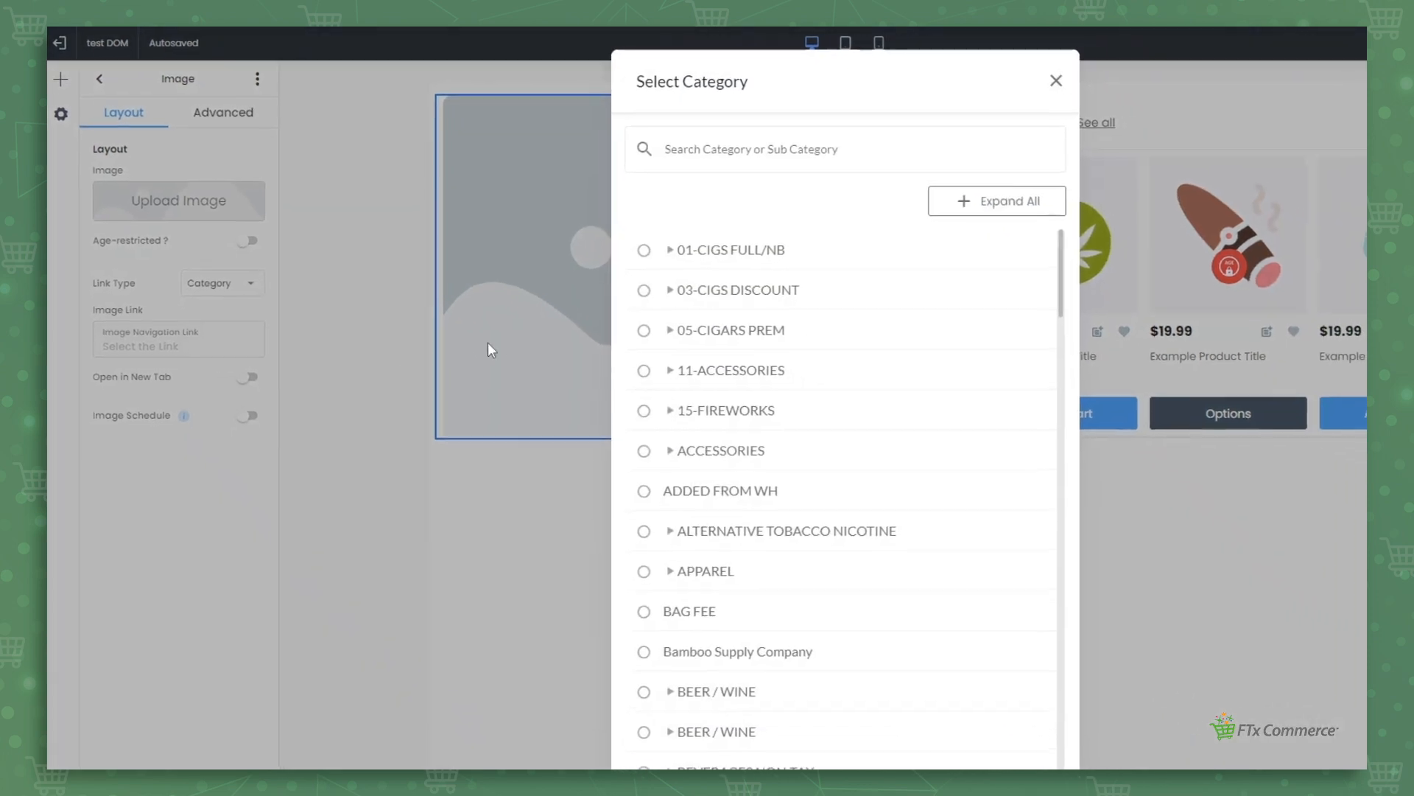
left_click(674, 414)
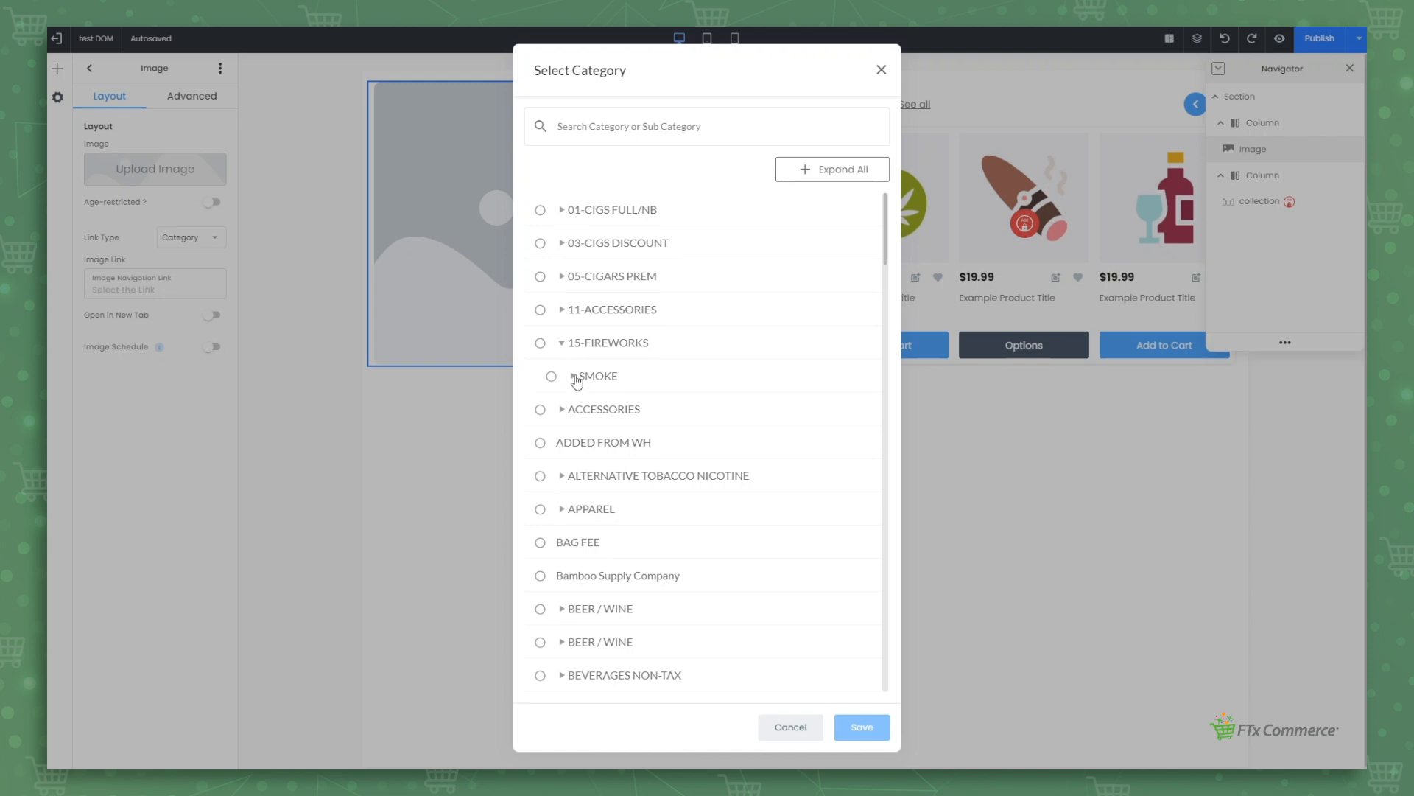
left_click(540, 346)
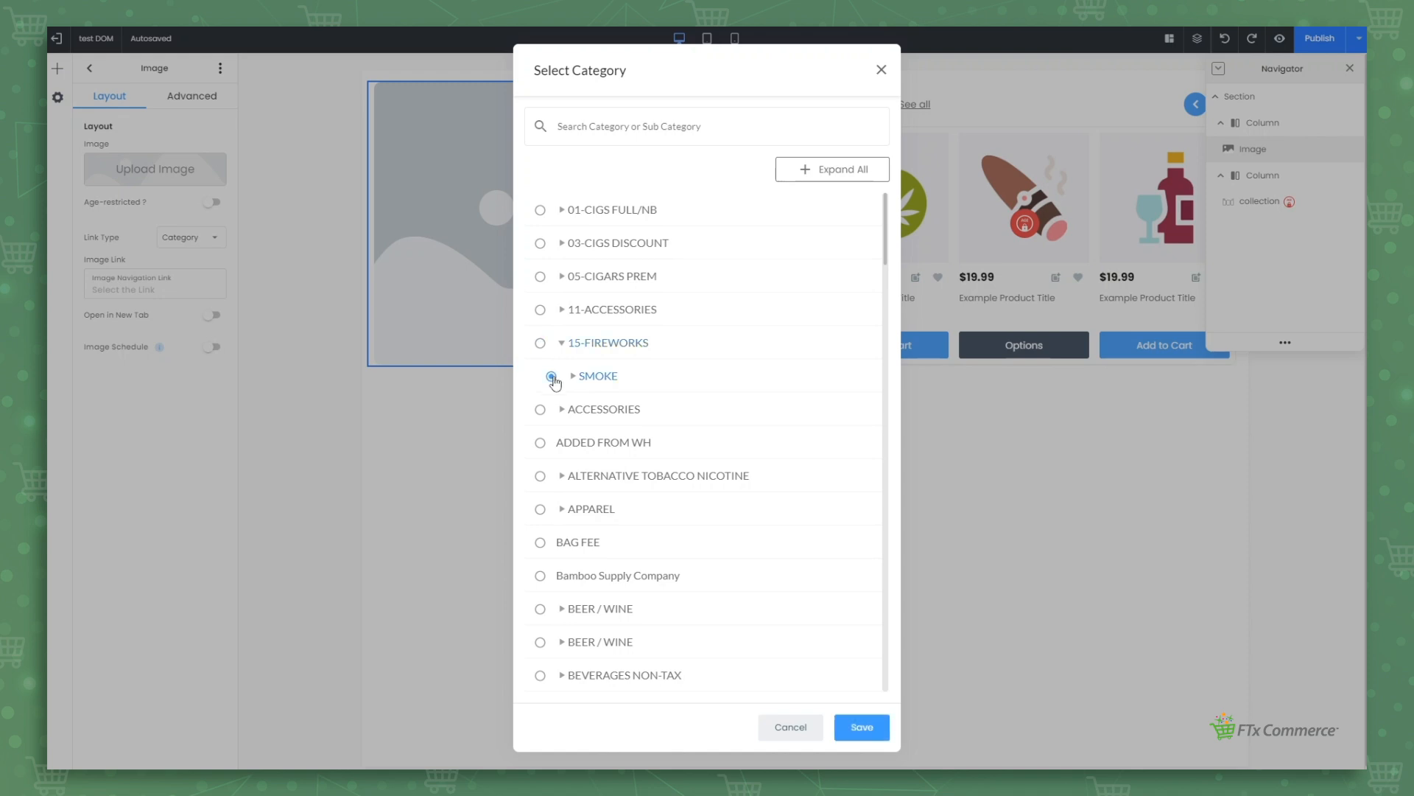
left_click(572, 376)
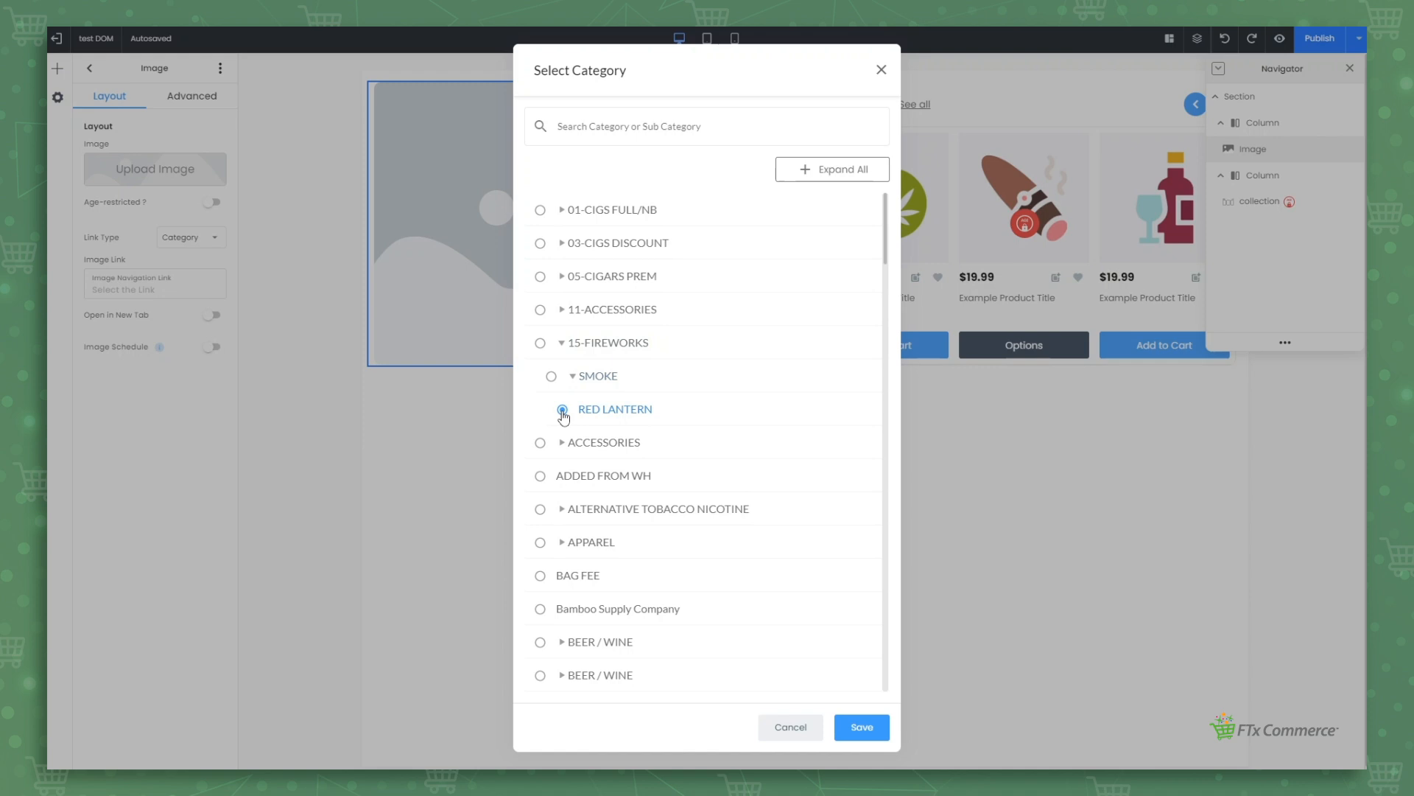
left_click(855, 731)
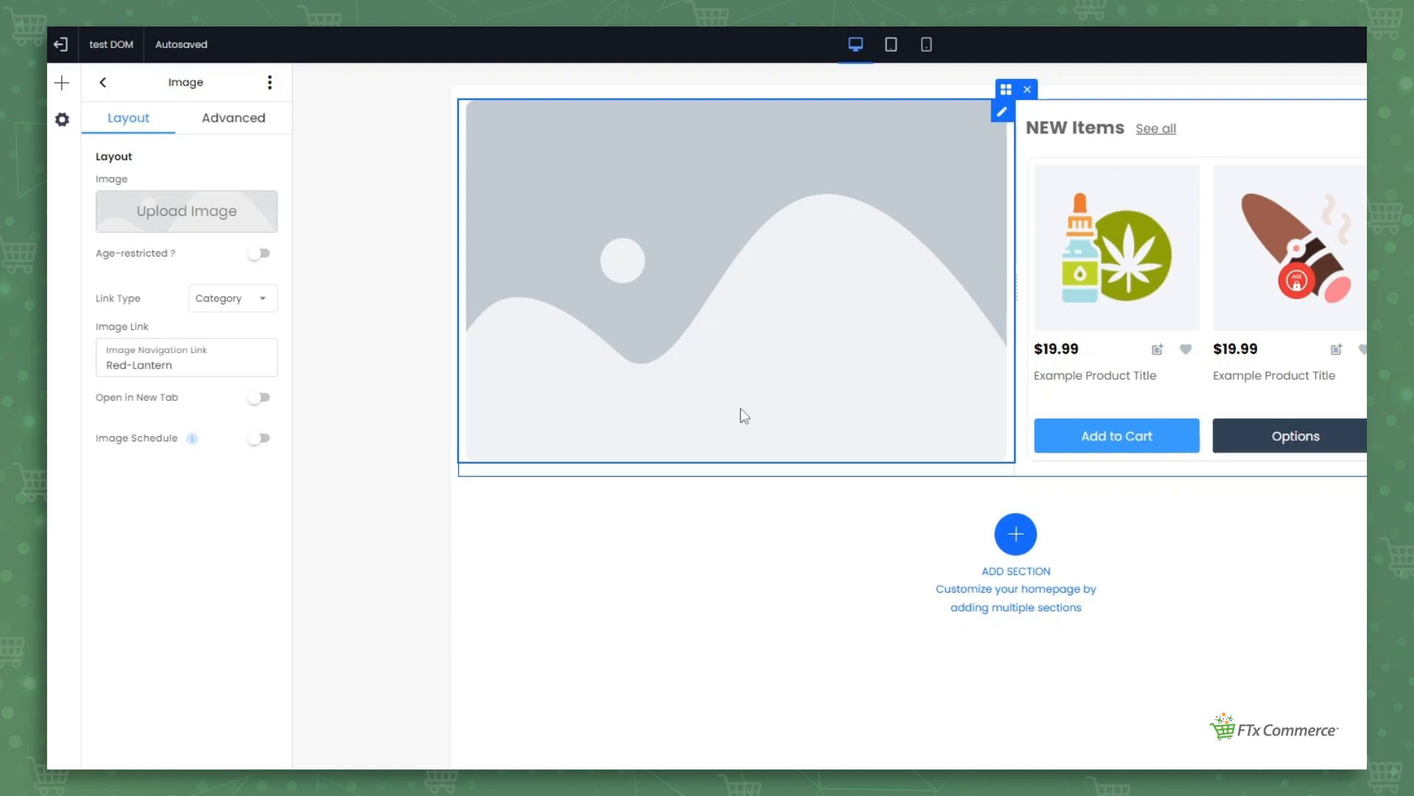
Set the image link to open in a new tab and schedule the image from November 9 to November 10, 2024.
left_click(262, 402)
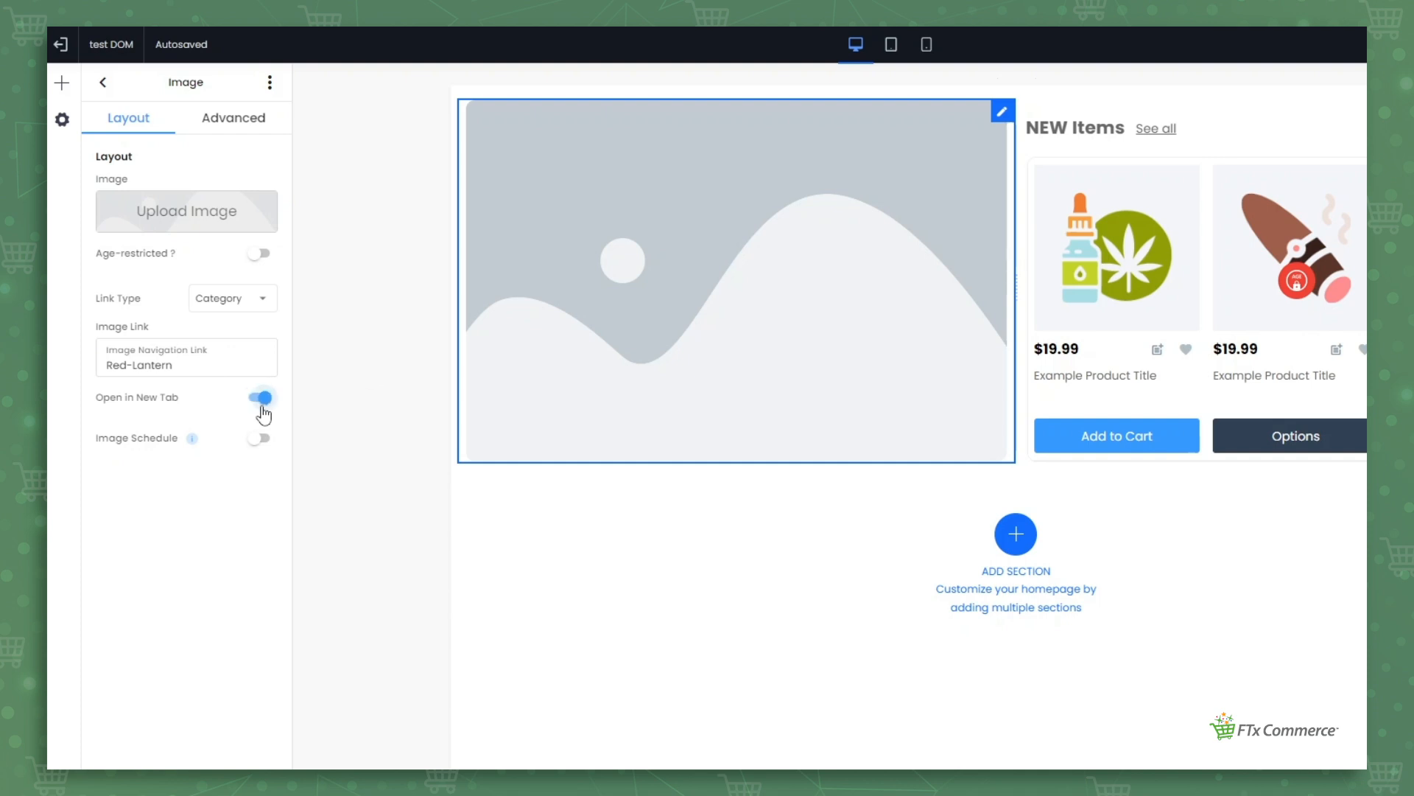
left_click(264, 441)
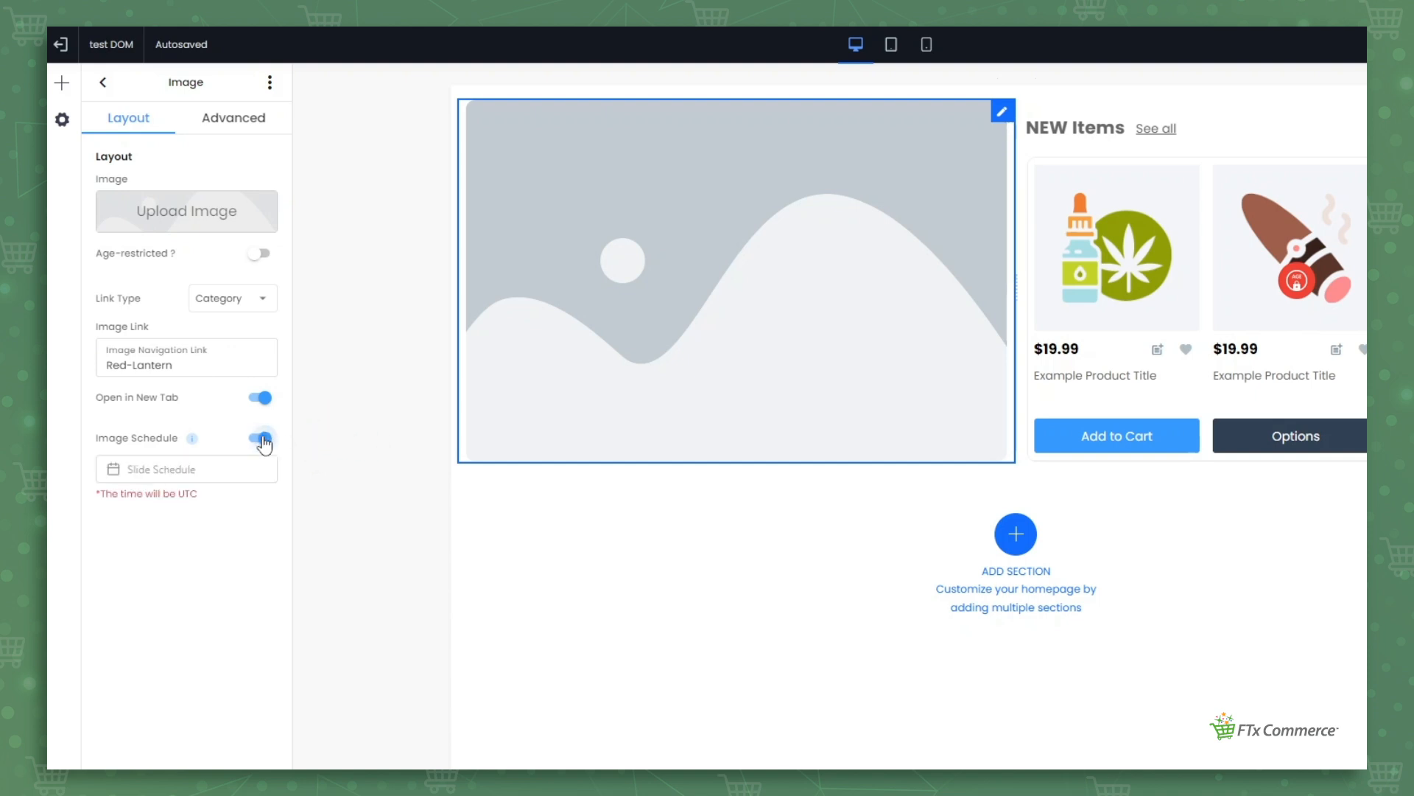
left_click(254, 473)
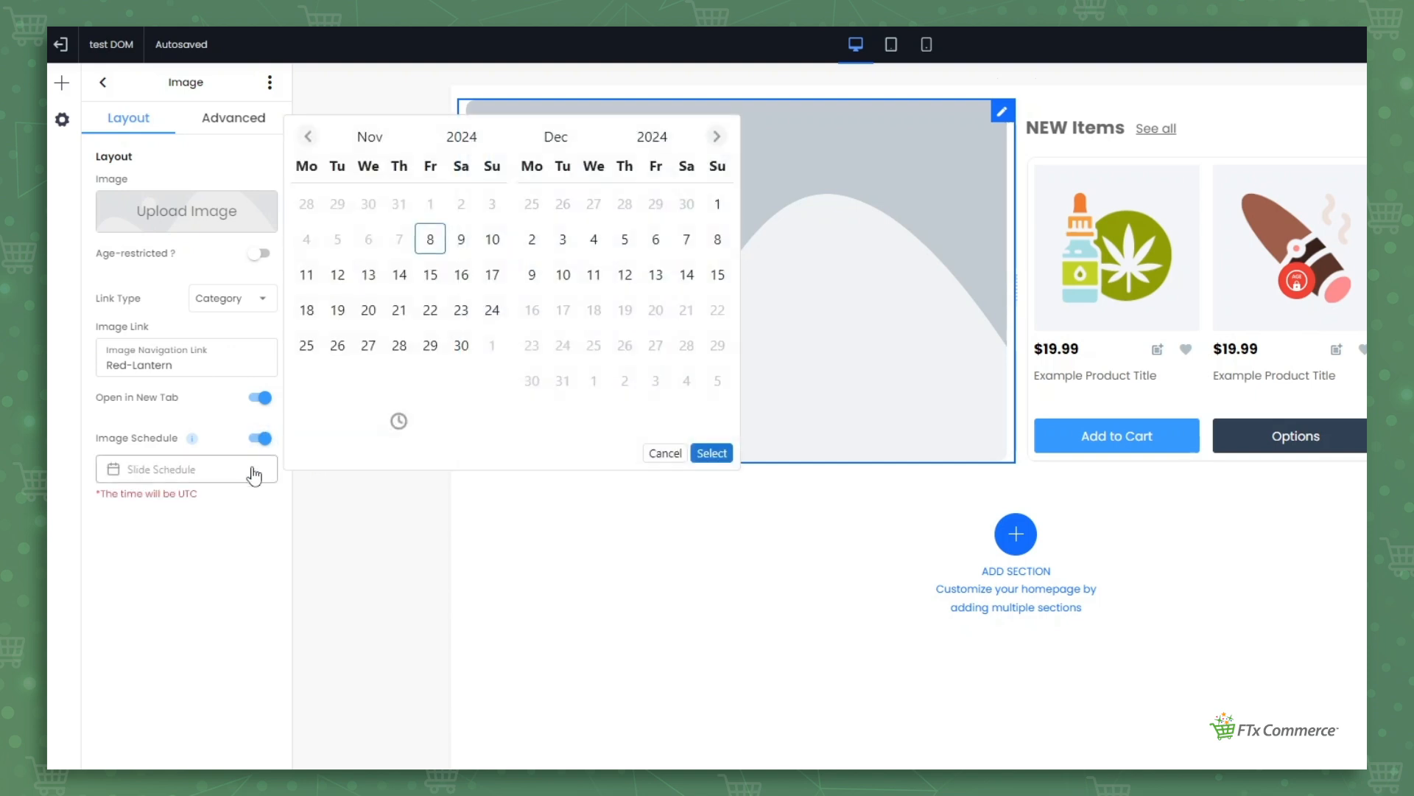
left_click(459, 241)
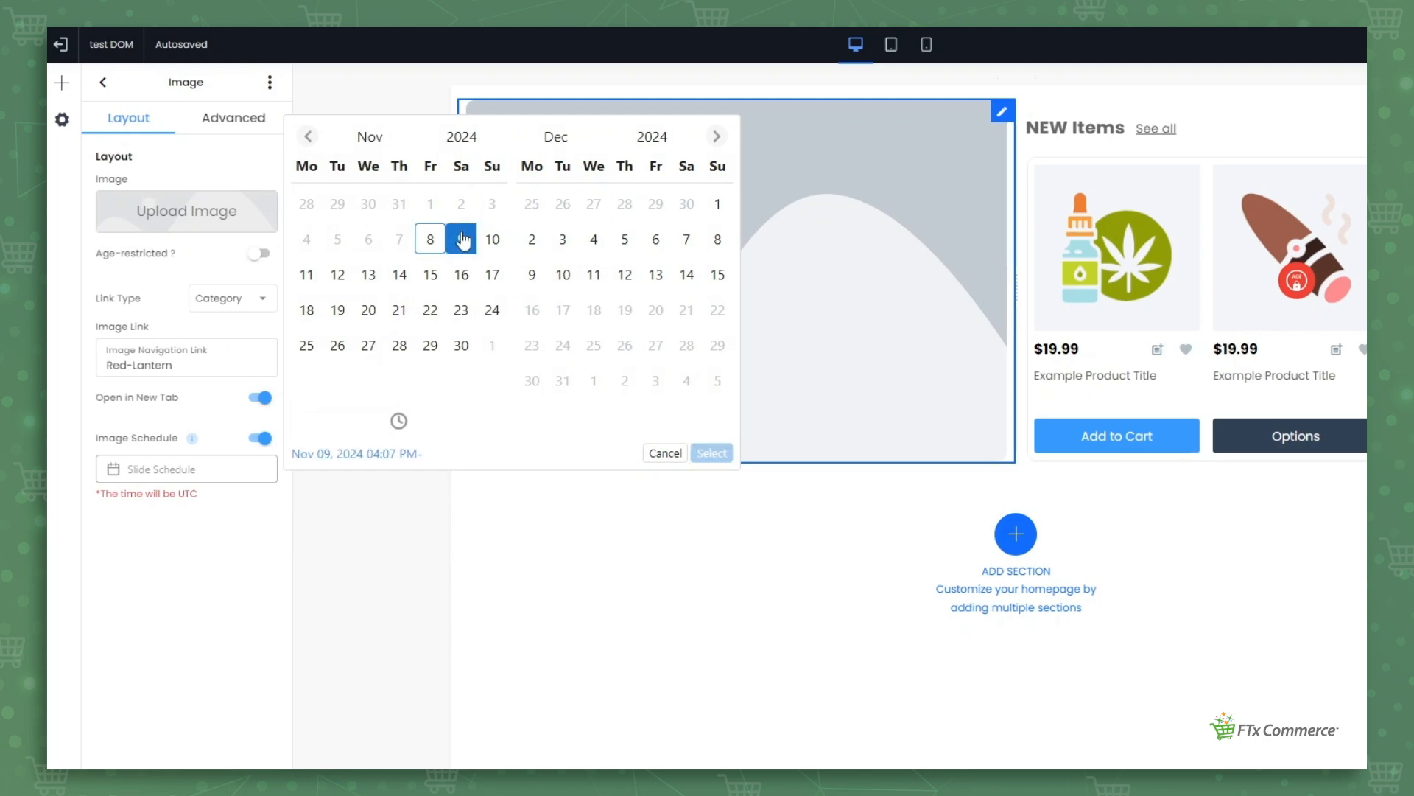
left_click(492, 239)
left_click(712, 454)
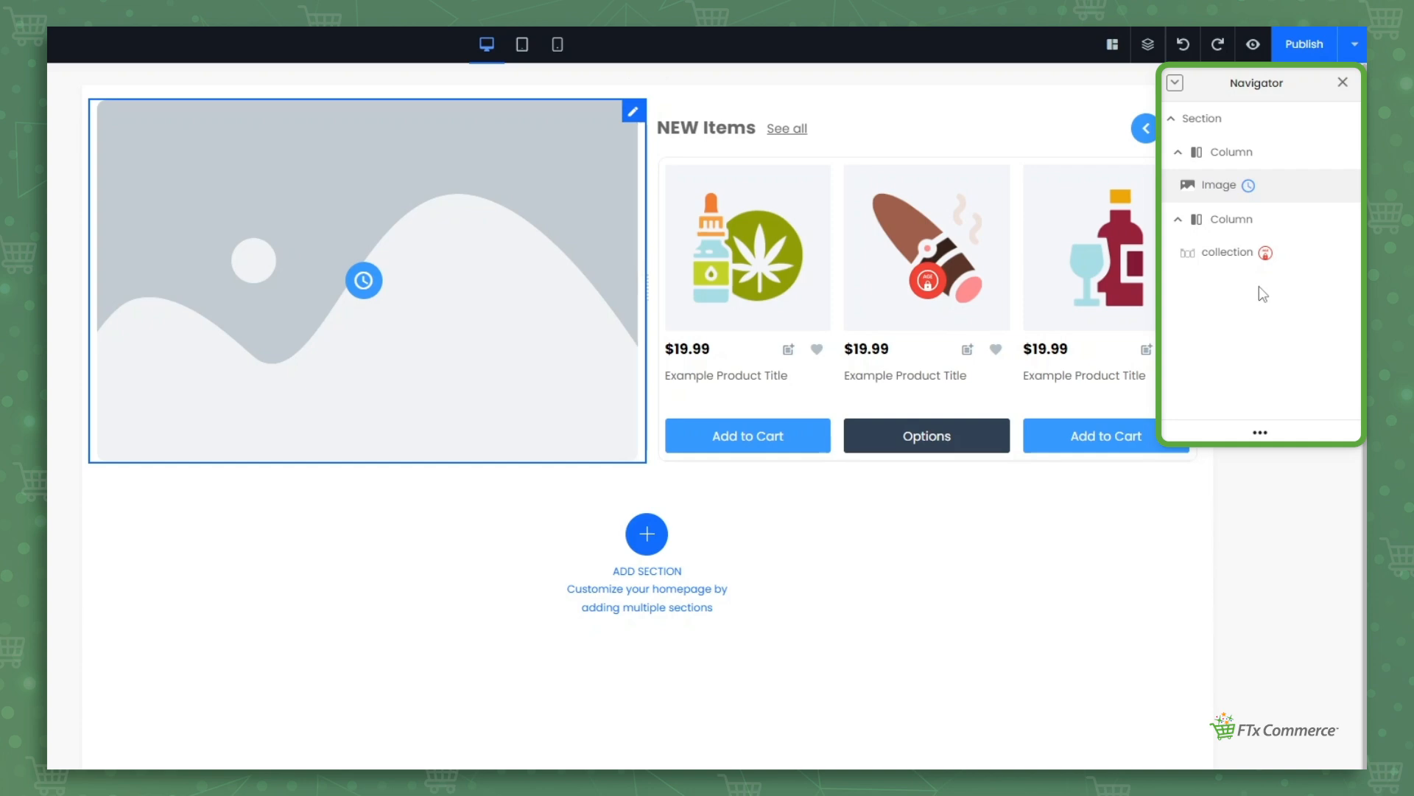
Close the Navigator and save the home page template, exiting the template editor.
left_click(1342, 84)
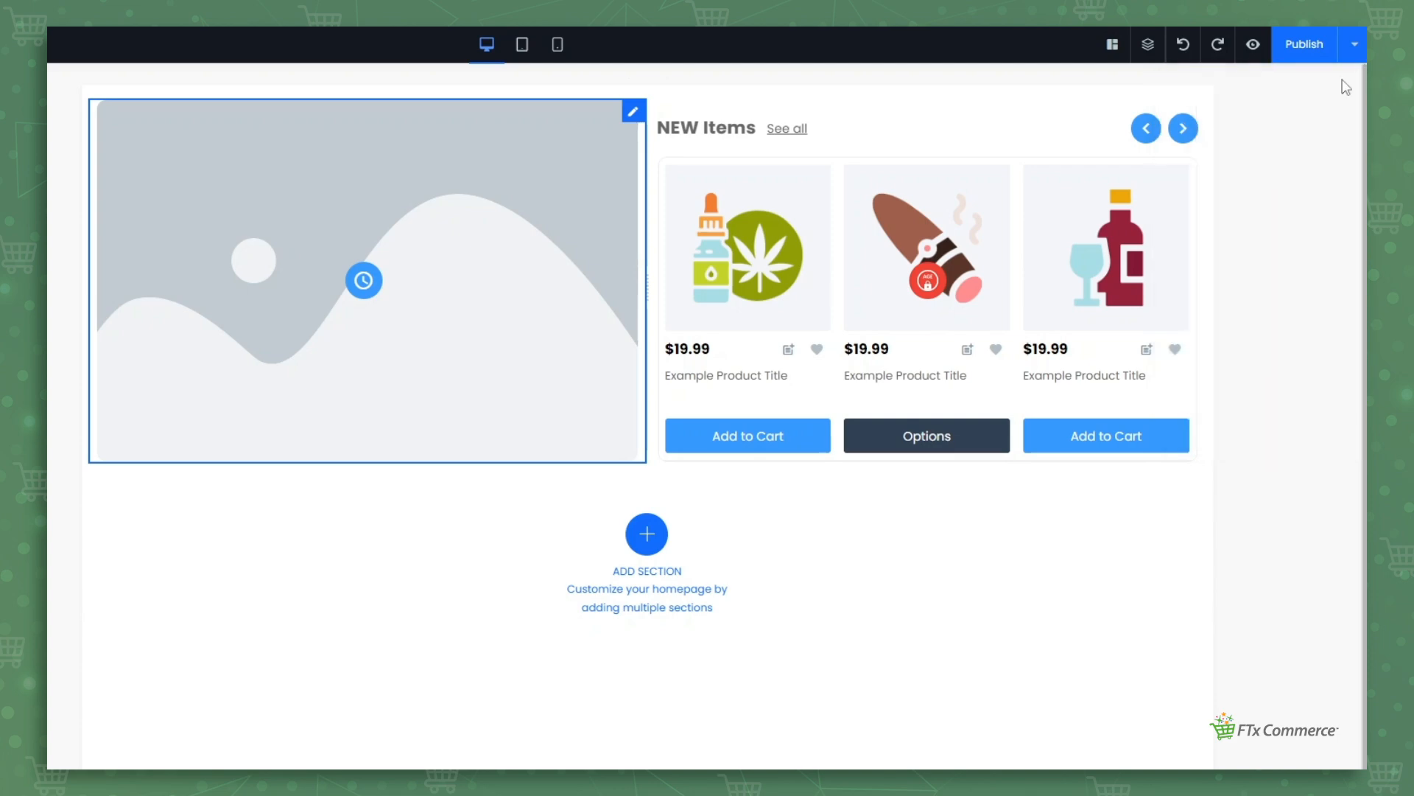
left_click(1256, 45)
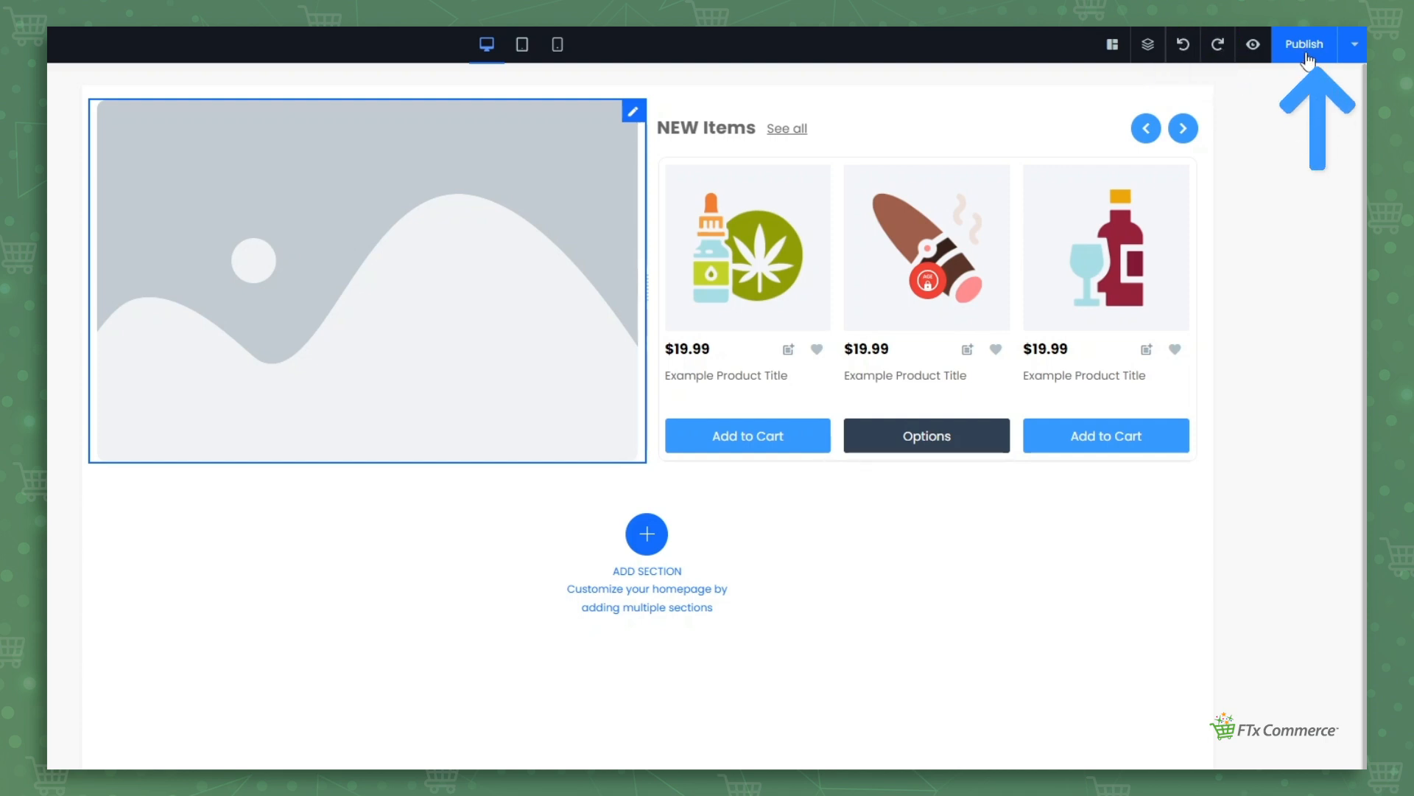
left_click(1351, 57)
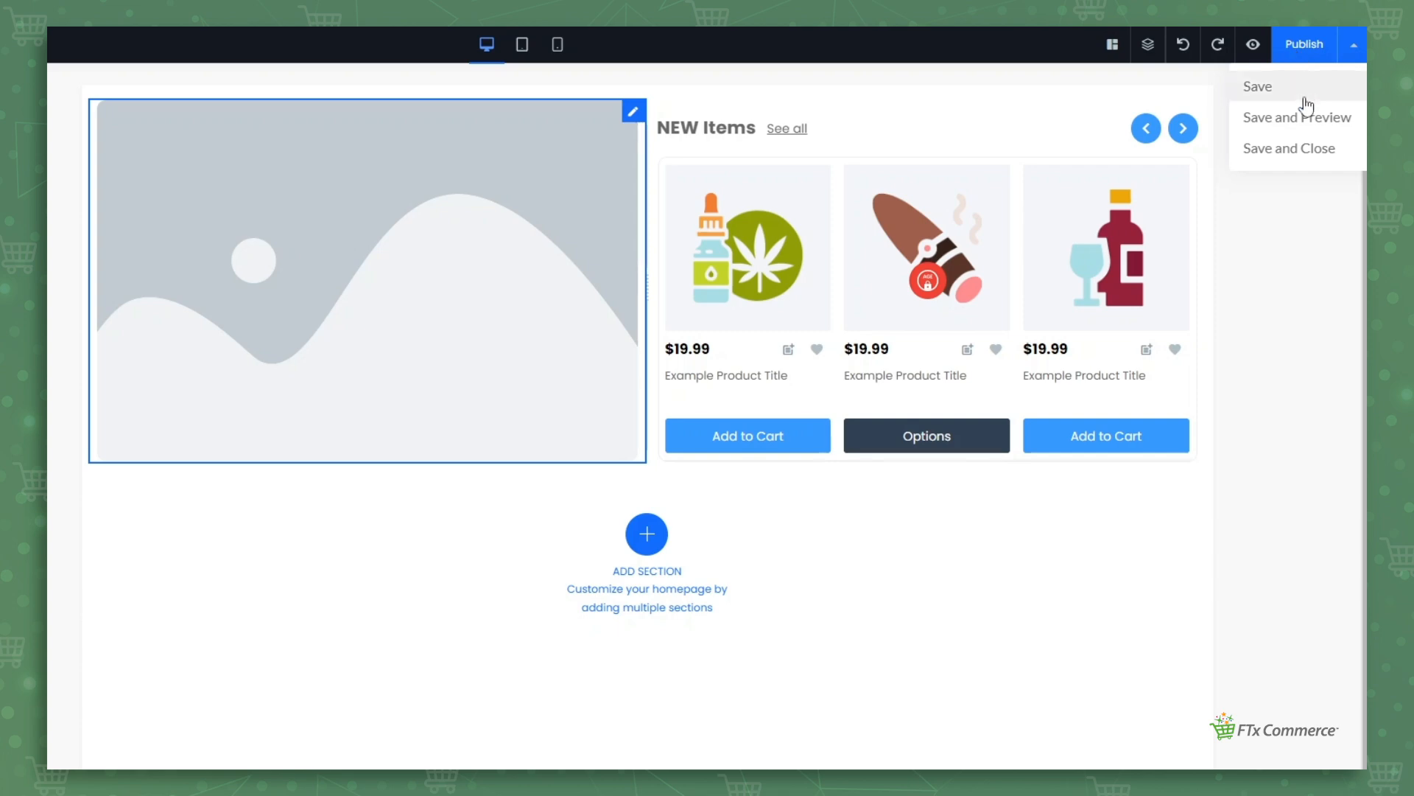
left_click(1312, 154)
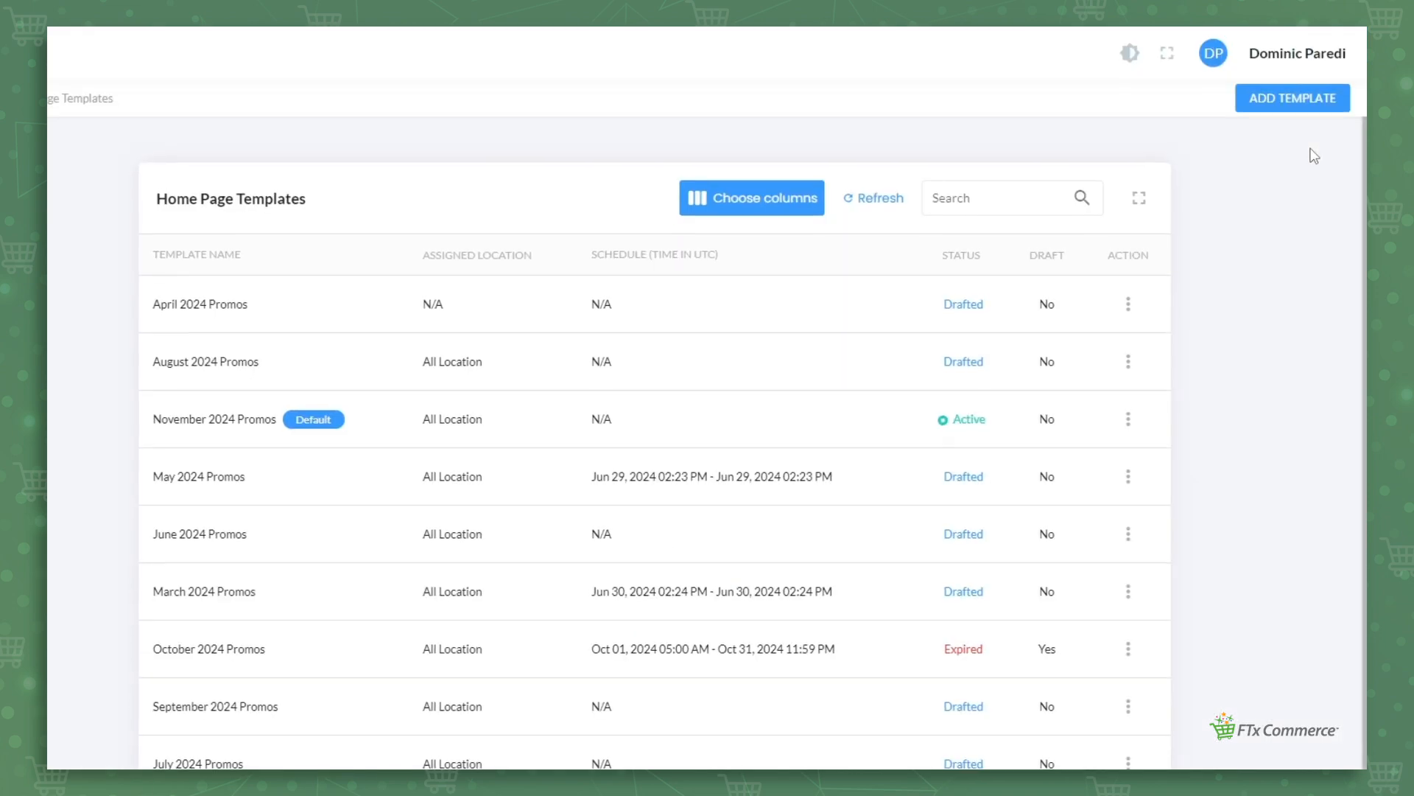
Find the test DOM template in the Home Page Templates list and view its available actions.
scroll(1311, 111, "down", 2)
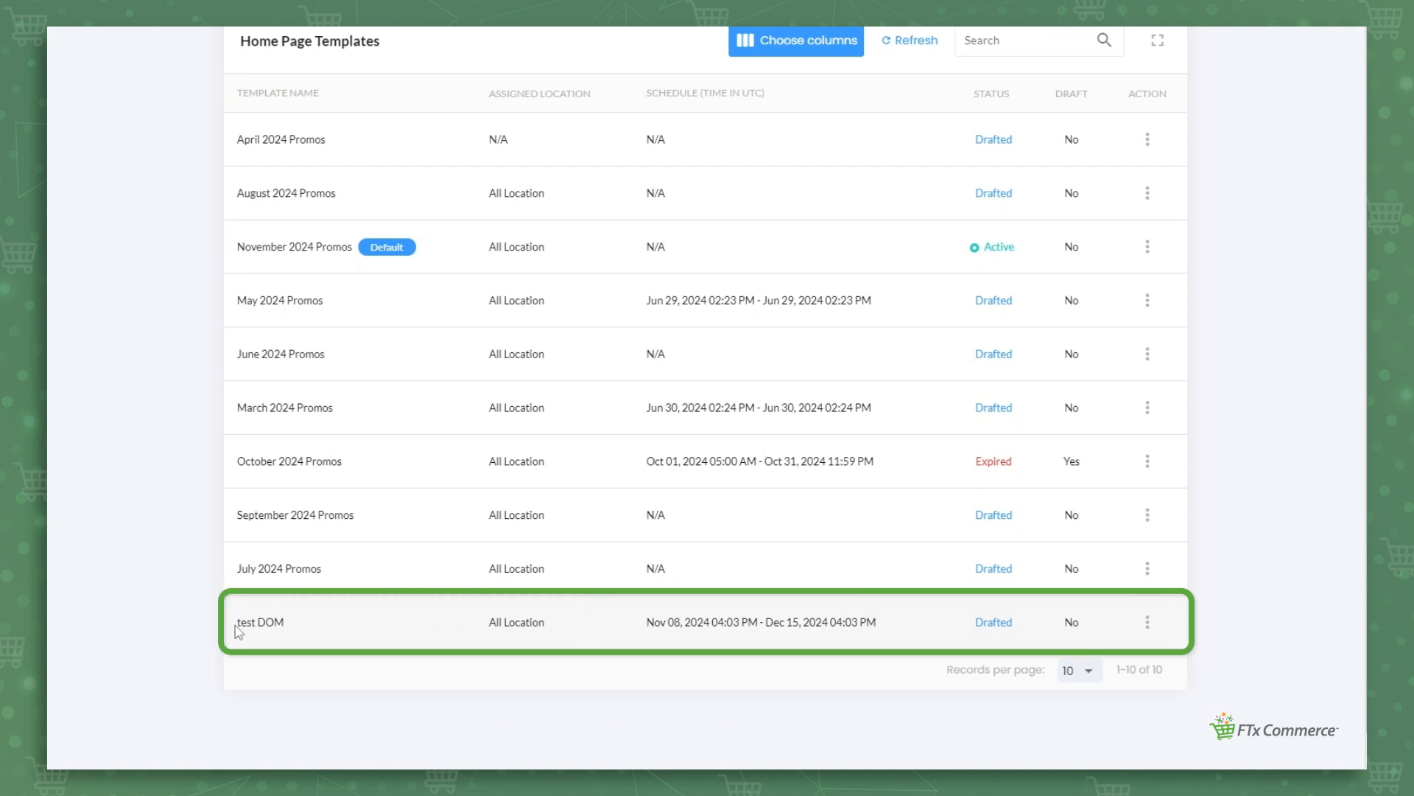
left_click_drag(236, 626, 1192, 630)
left_click(1184, 626)
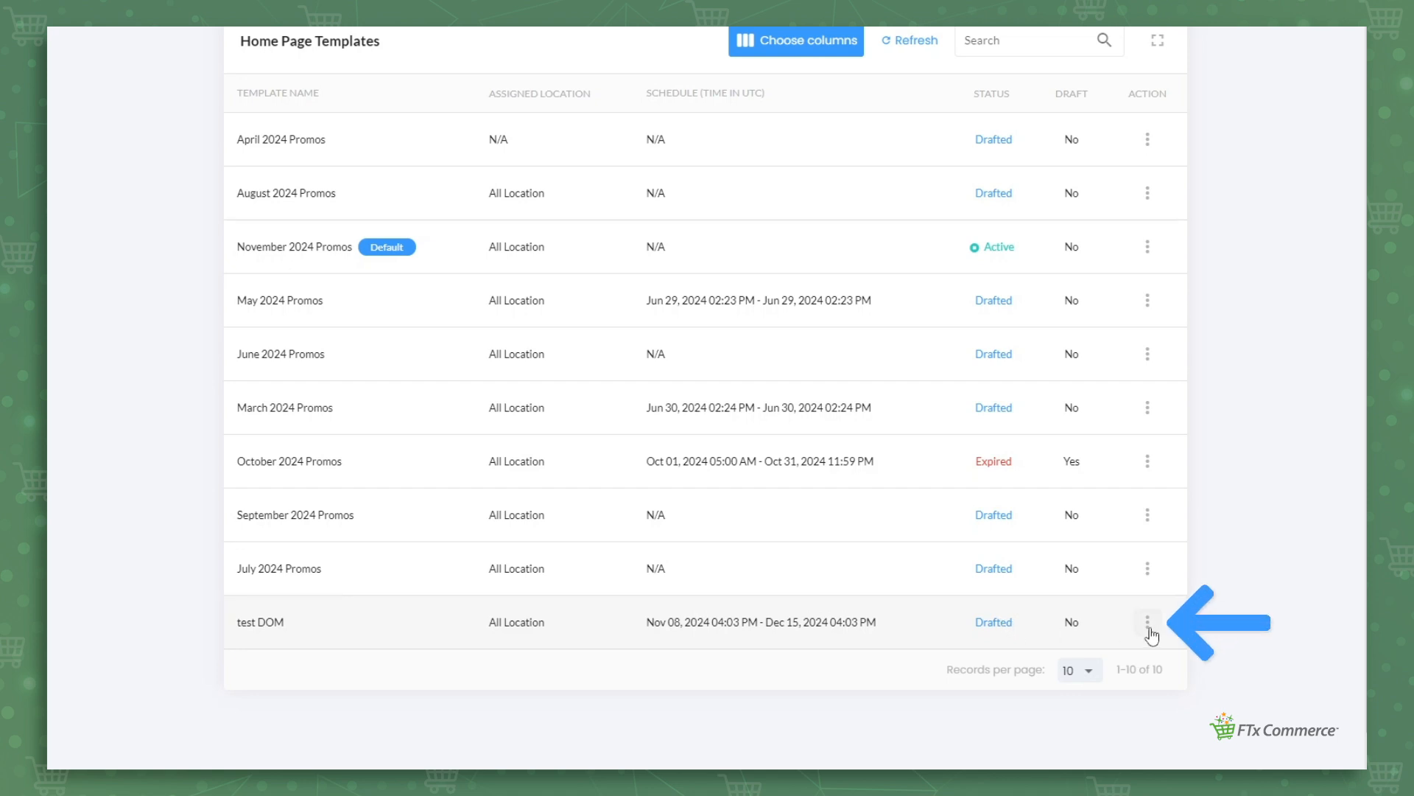
left_click(1156, 635)
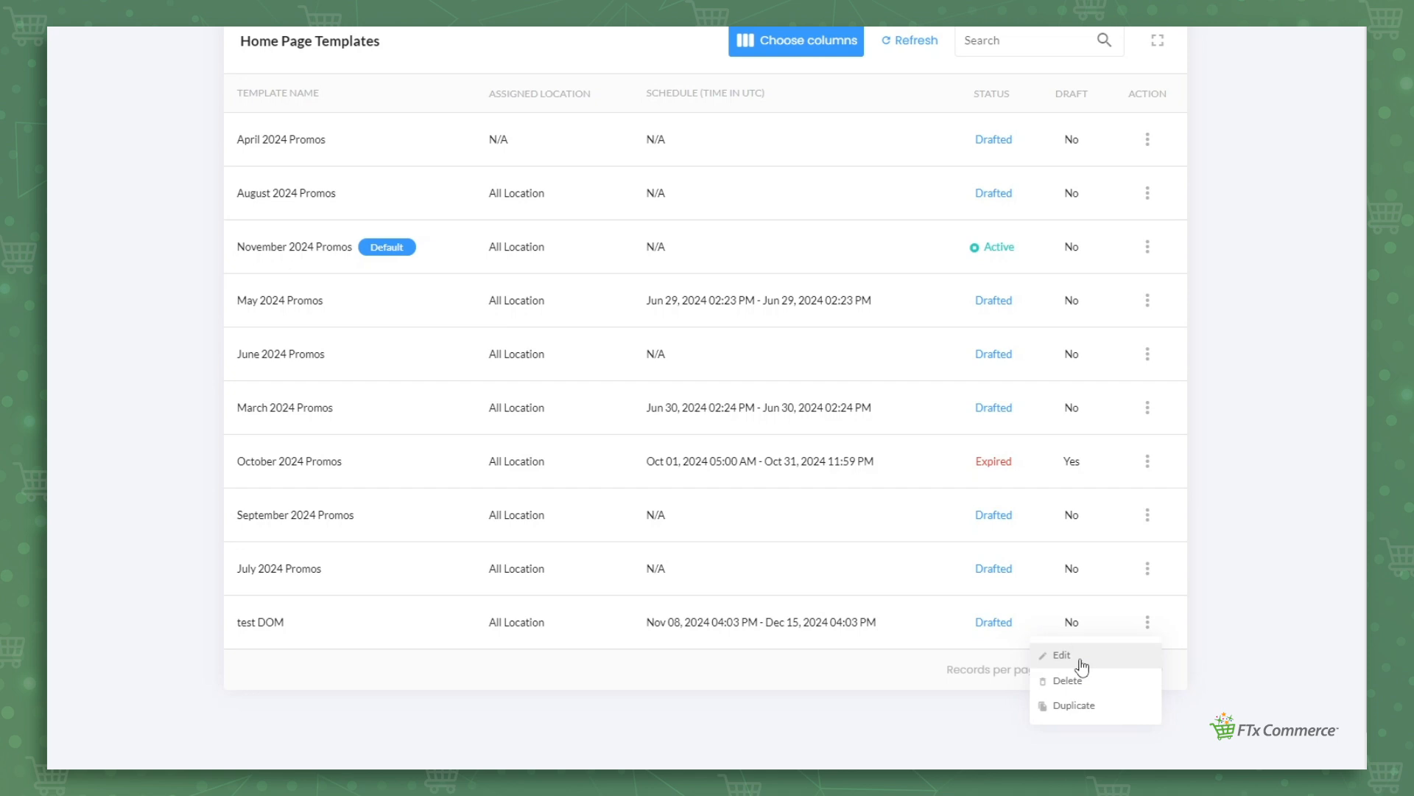
Try duplicating the June 2024 Promos template, checking that its proposed name is editable, and cancel the duplication.
left_click(1151, 355)
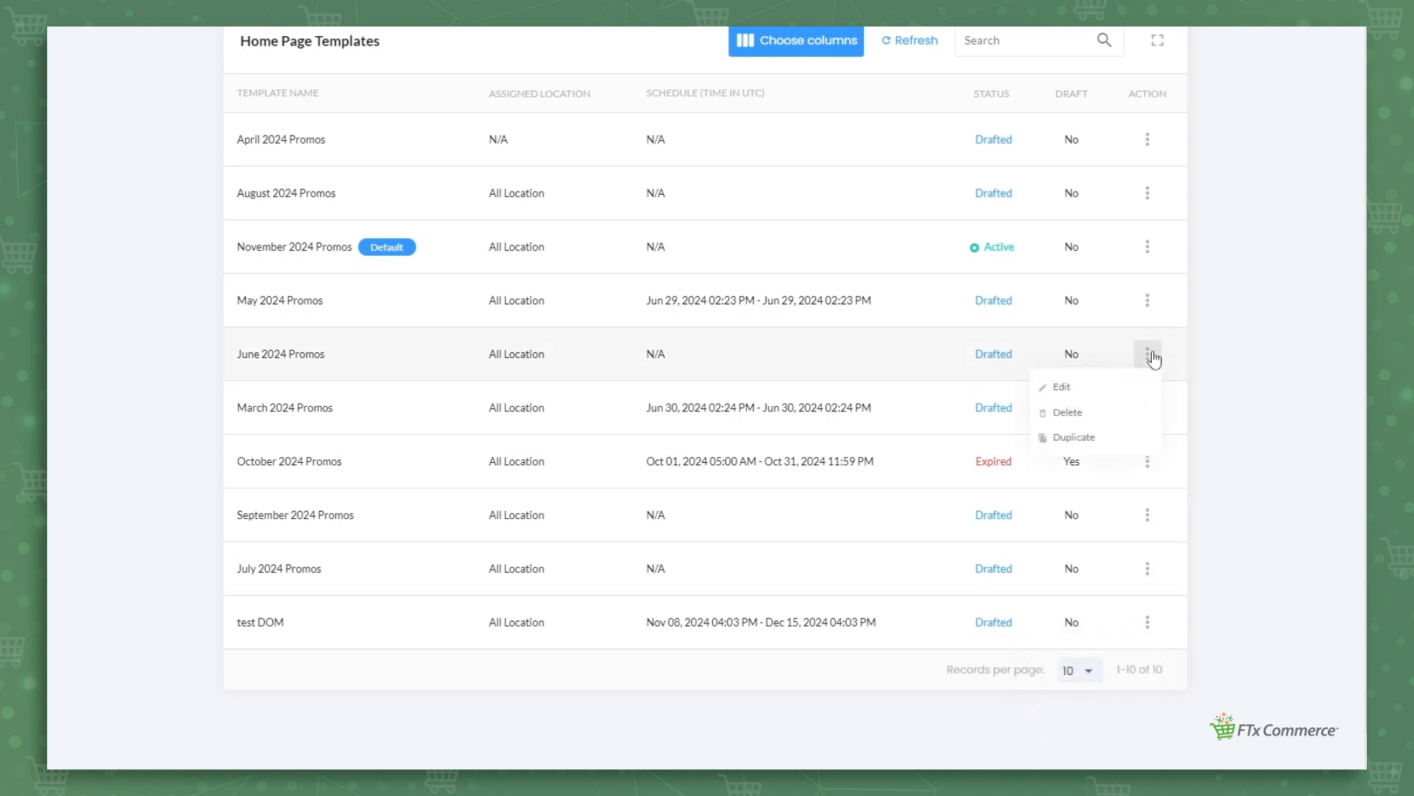
left_click(1117, 440)
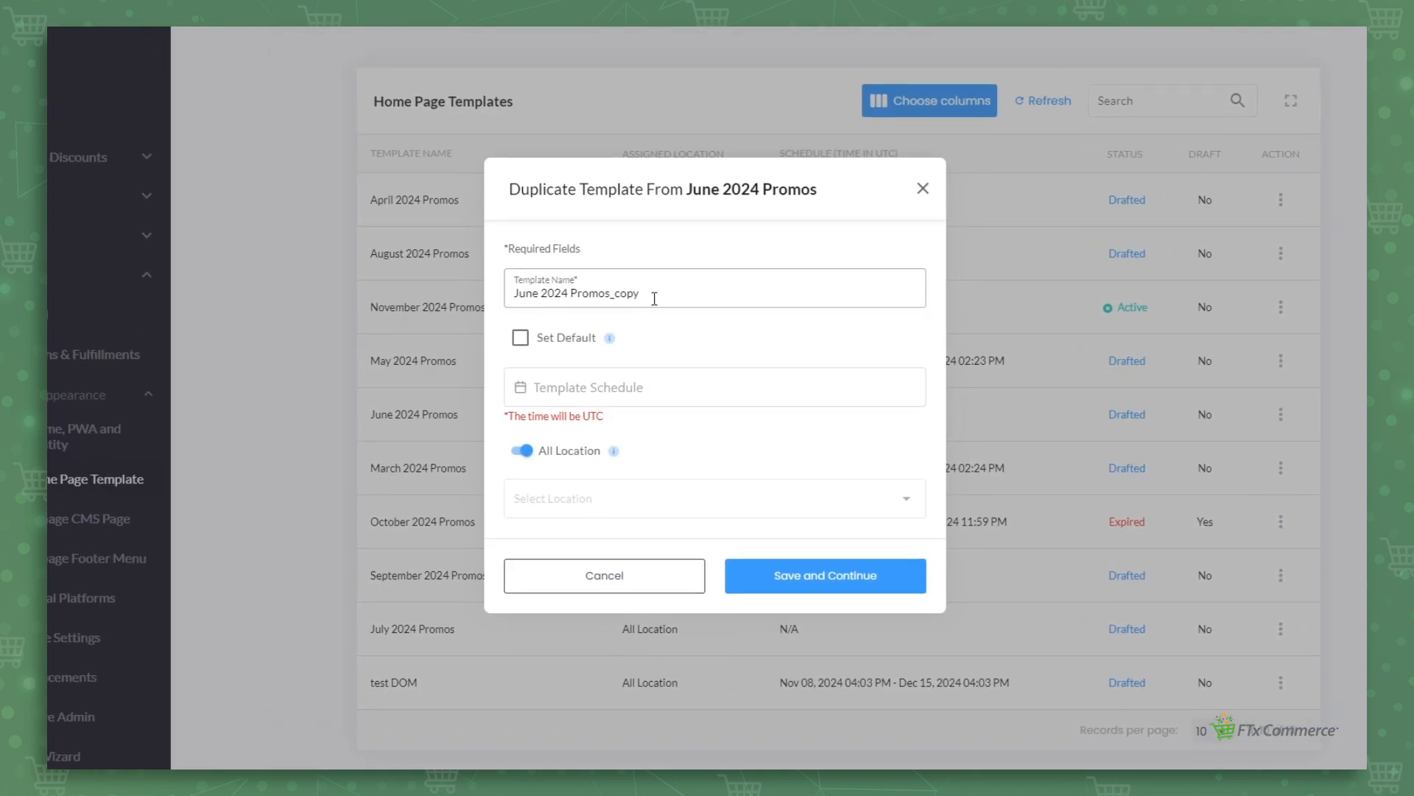
left_click_drag(655, 298, 614, 298)
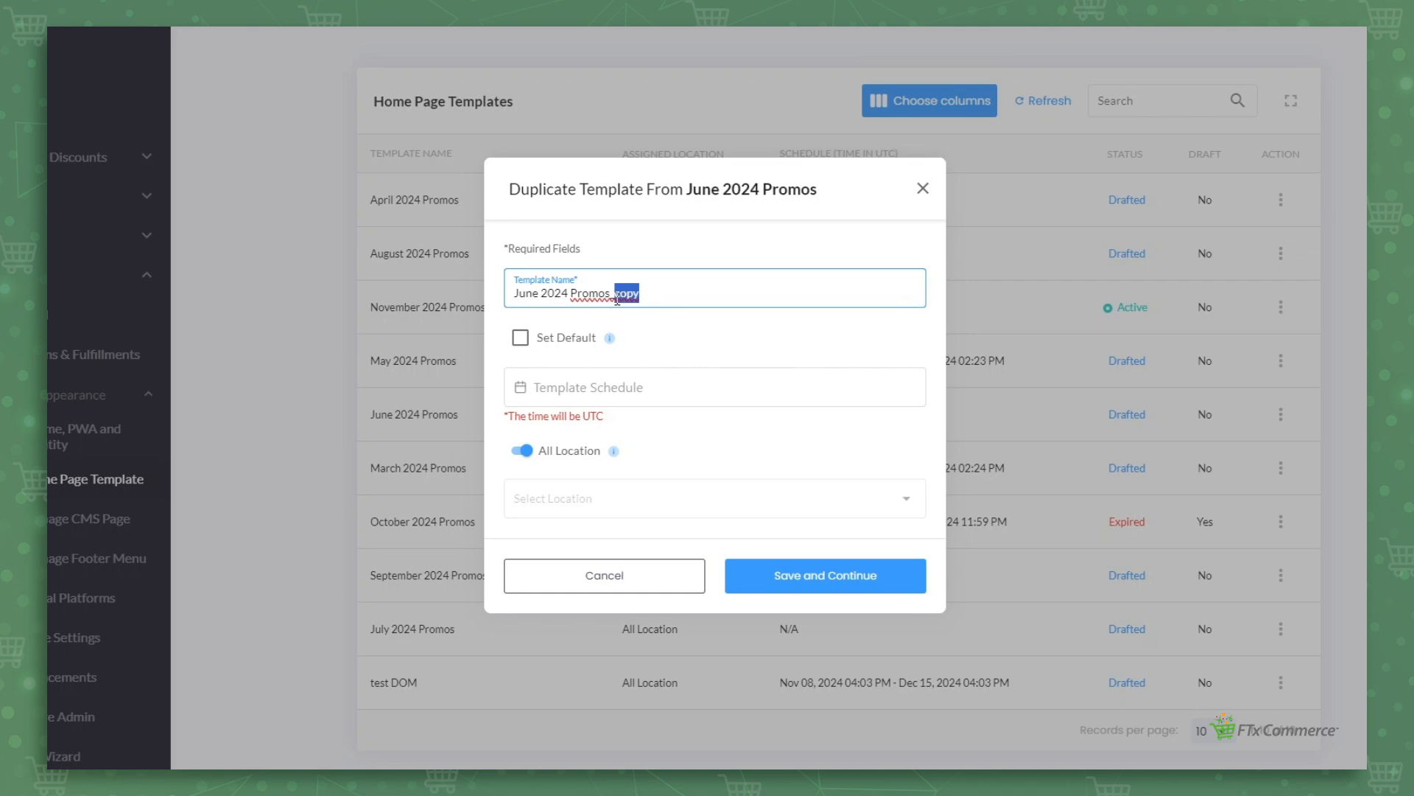
left_click(664, 296)
left_click(628, 574)
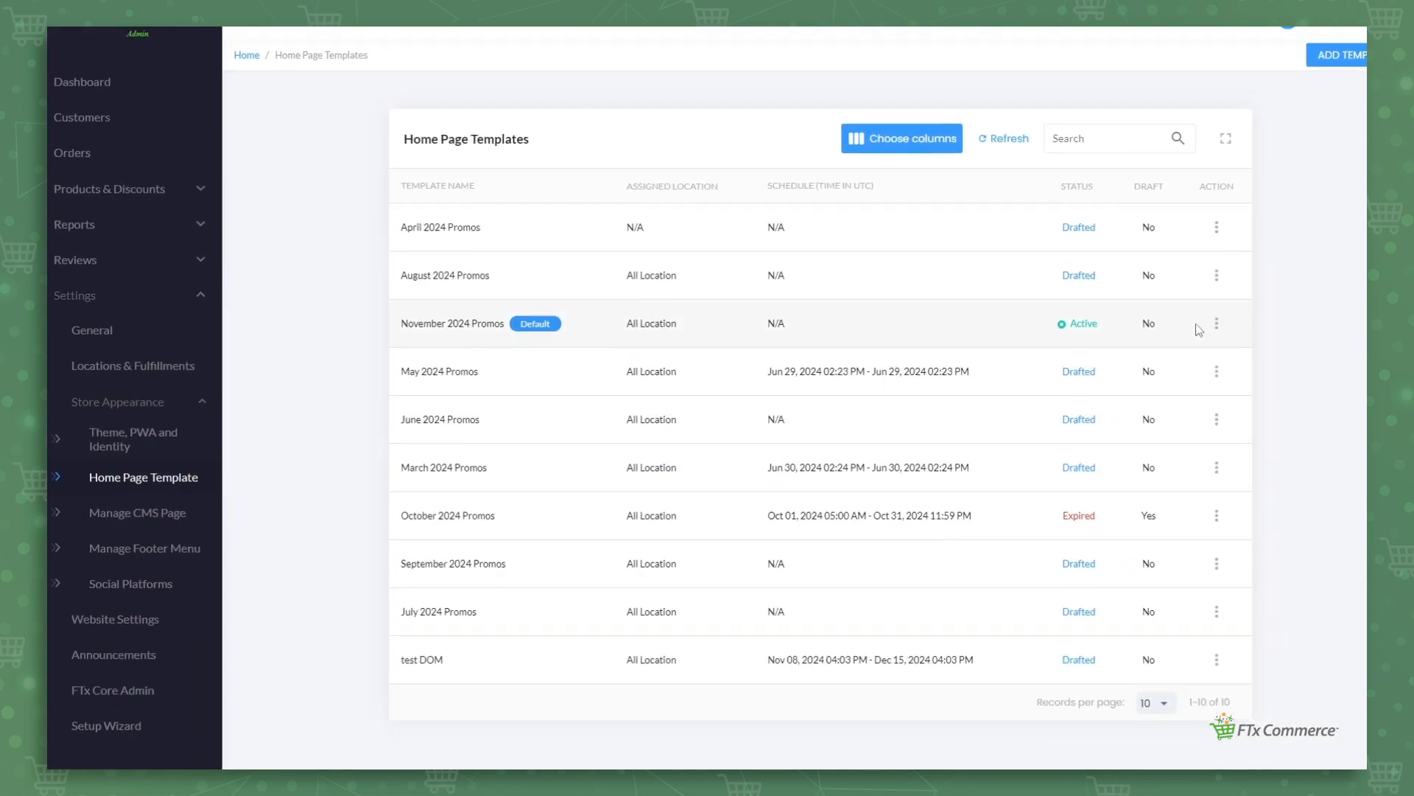